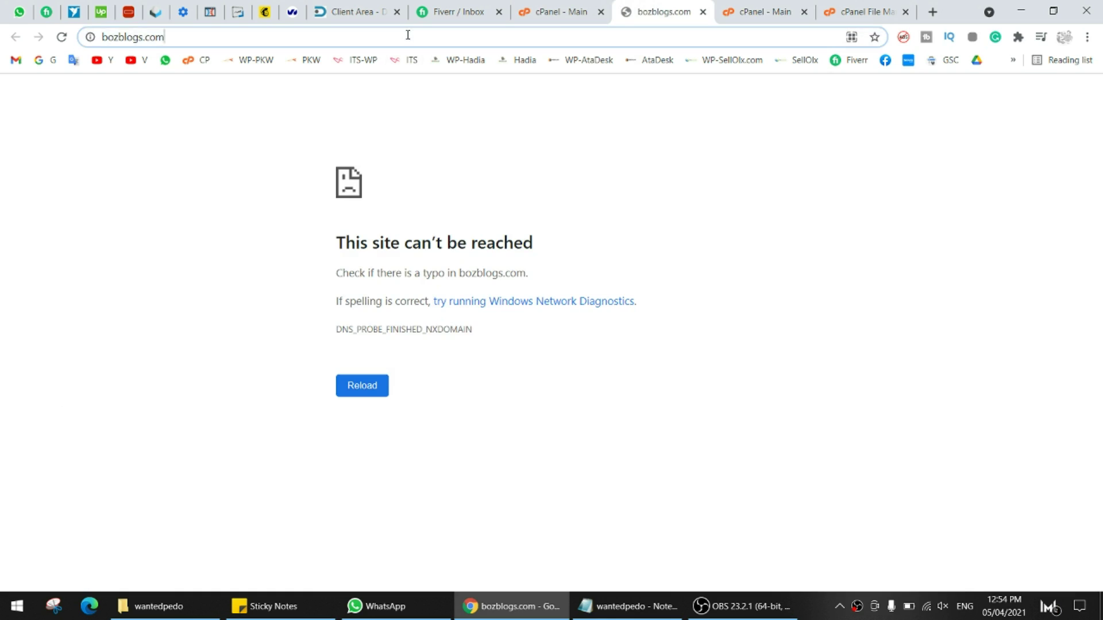
# - Copy the bozblogs.com address from Chrome into a new Notepad note
pyautogui.doubleClick(406, 35)
pyautogui.click(262, 39)
pyautogui.hotkey('ctrl', 'a')
pyautogui.hotkey('ctrl', 'c')
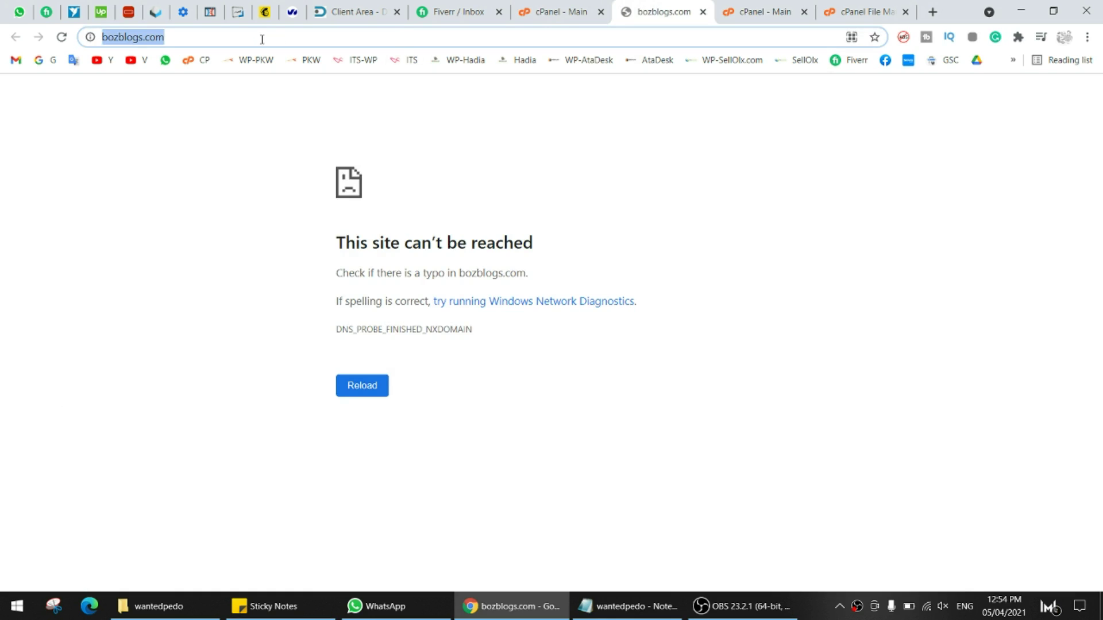
pyautogui.click(17, 603)
pyautogui.click(409, 483)
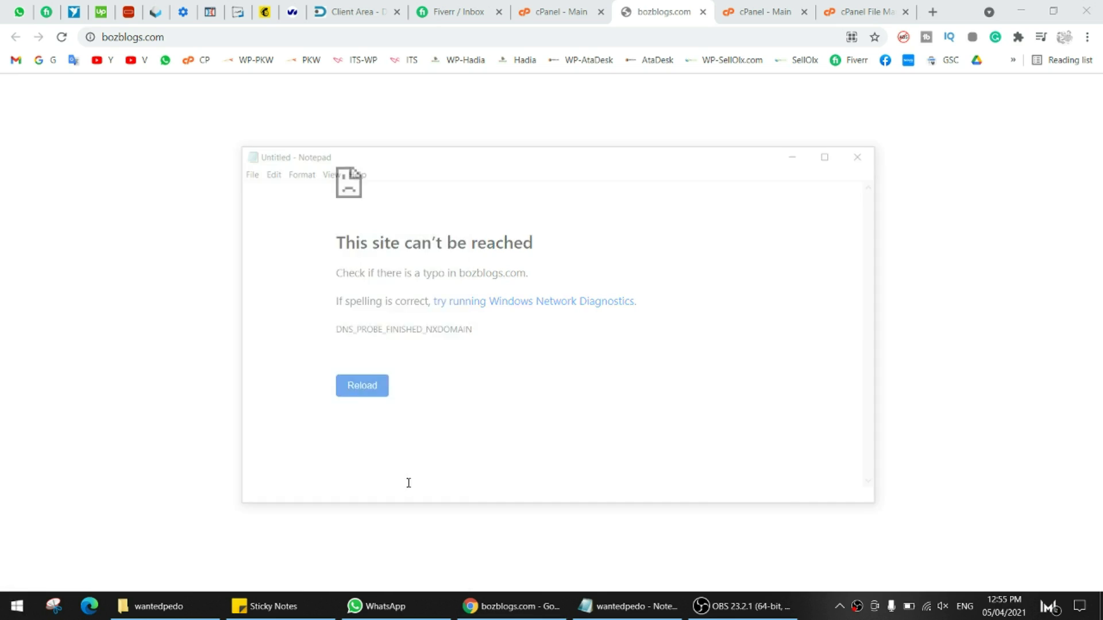
pyautogui.hotkey('ctrl', 'v')
pyautogui.scroll(20, 393, 390)
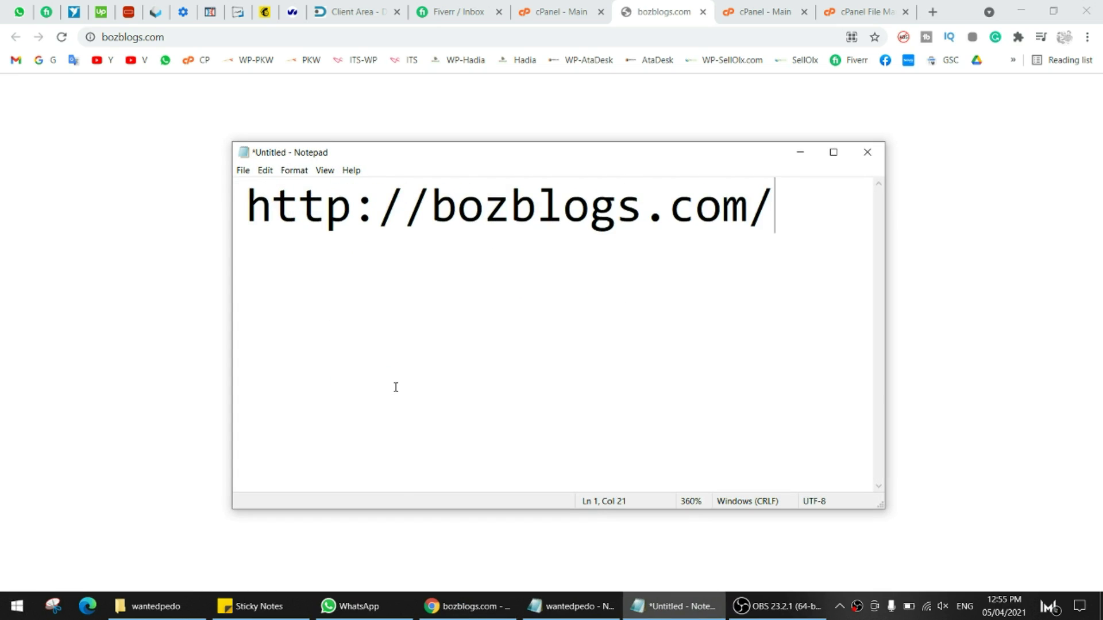
# - Back in Chrome, review the site's error message, then go to the My Domains list
pyautogui.click(5, 266)
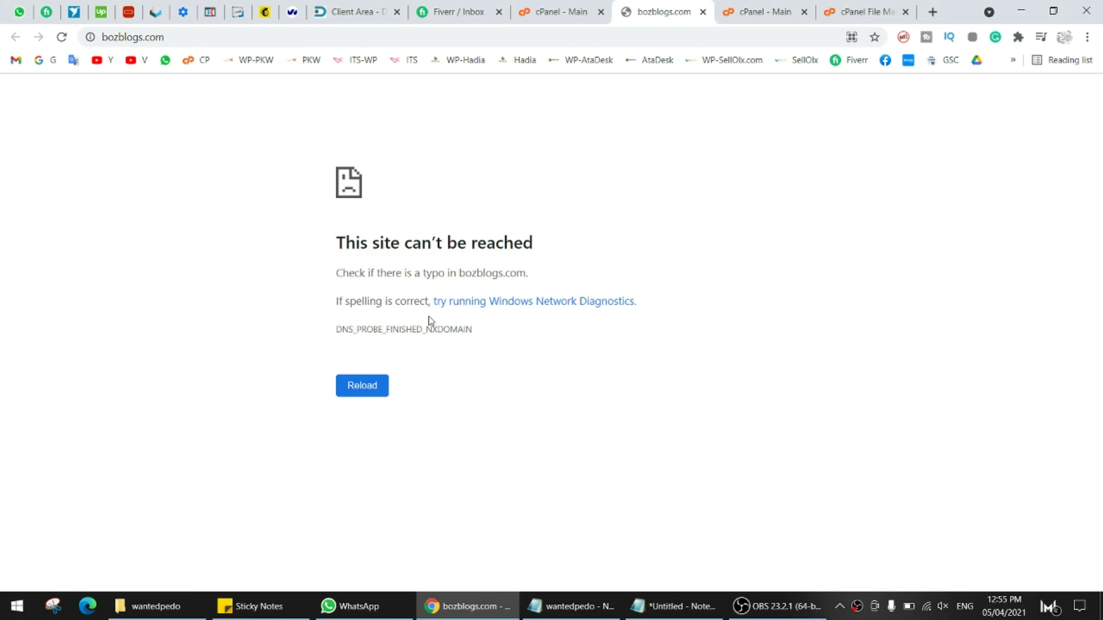
pyautogui.moveTo(294, 143); pyautogui.dragTo(505, 346)
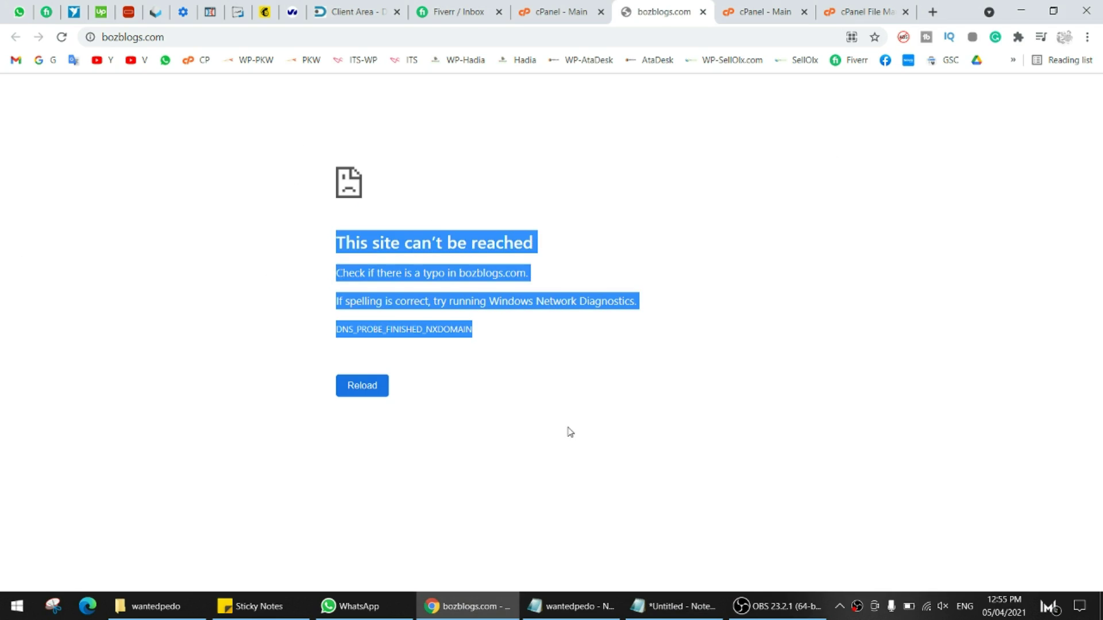
pyautogui.click(333, 218)
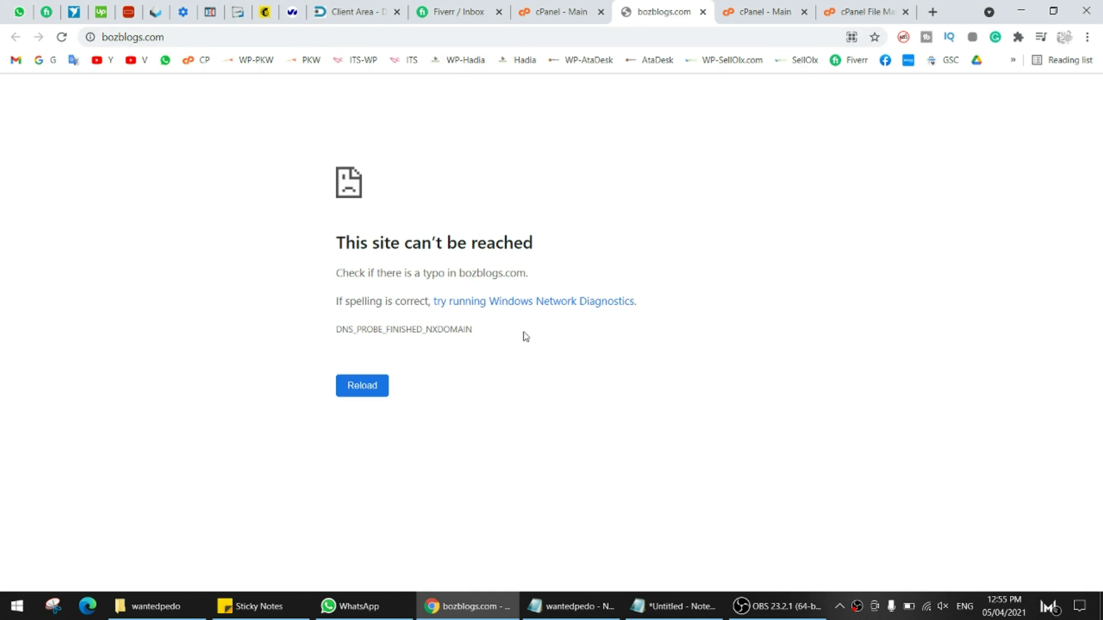
pyautogui.moveTo(340, 185); pyautogui.dragTo(502, 406)
pyautogui.click(265, 194)
pyautogui.click(351, 11)
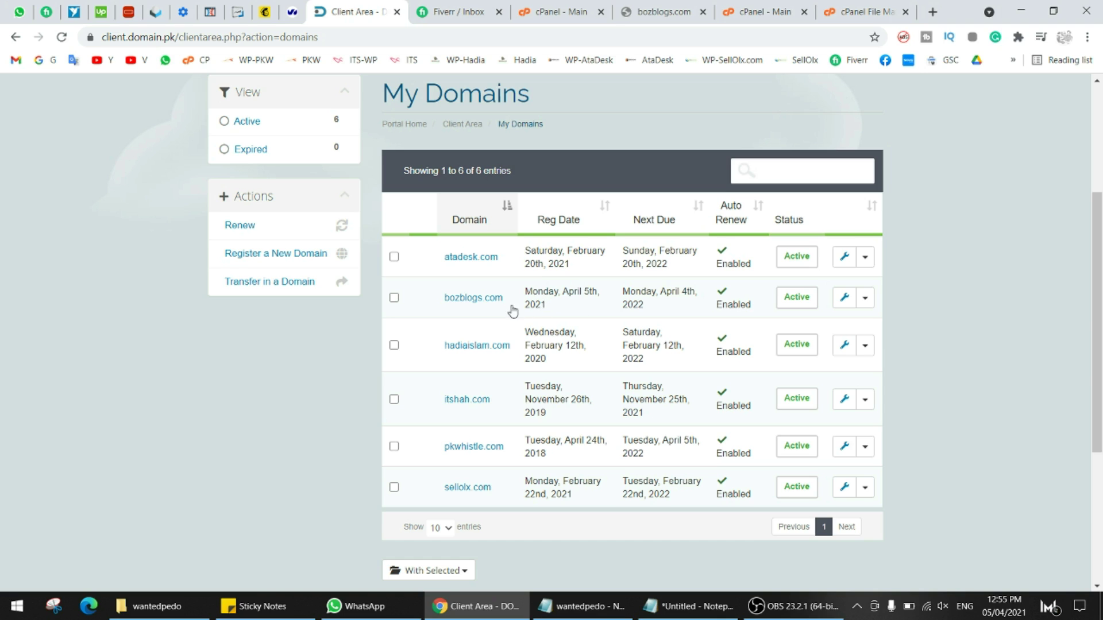
# - Recheck that bozblogs.com still fails to load, then go to the cPanel - Main dashboard
pyautogui.click(708, 6)
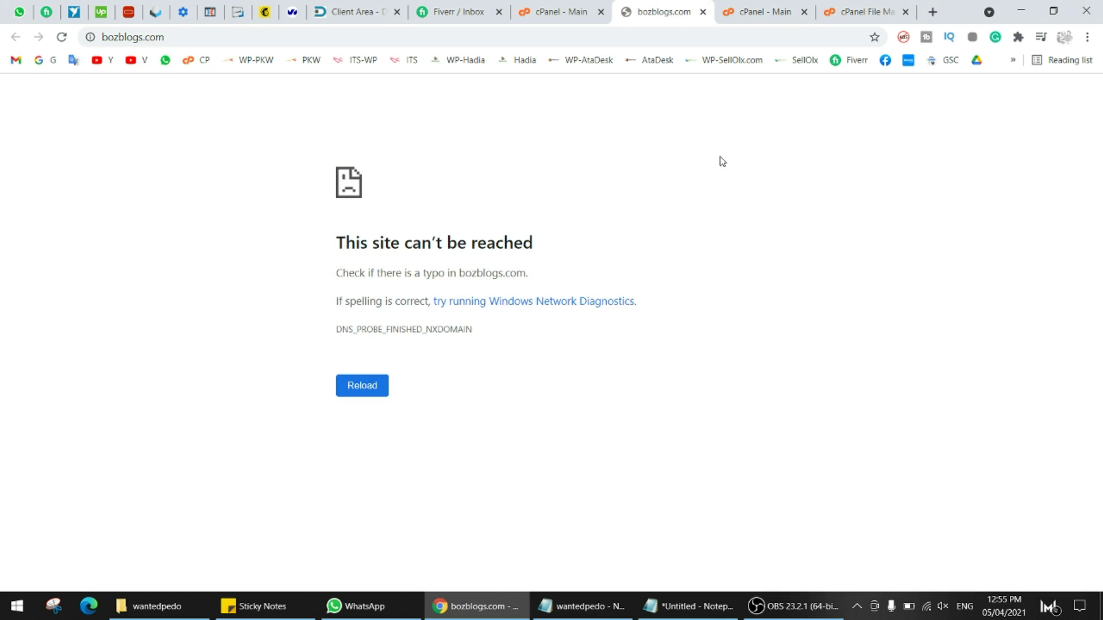
pyautogui.moveTo(329, 175); pyautogui.dragTo(657, 416)
pyautogui.click(674, 425)
pyautogui.click(761, 12)
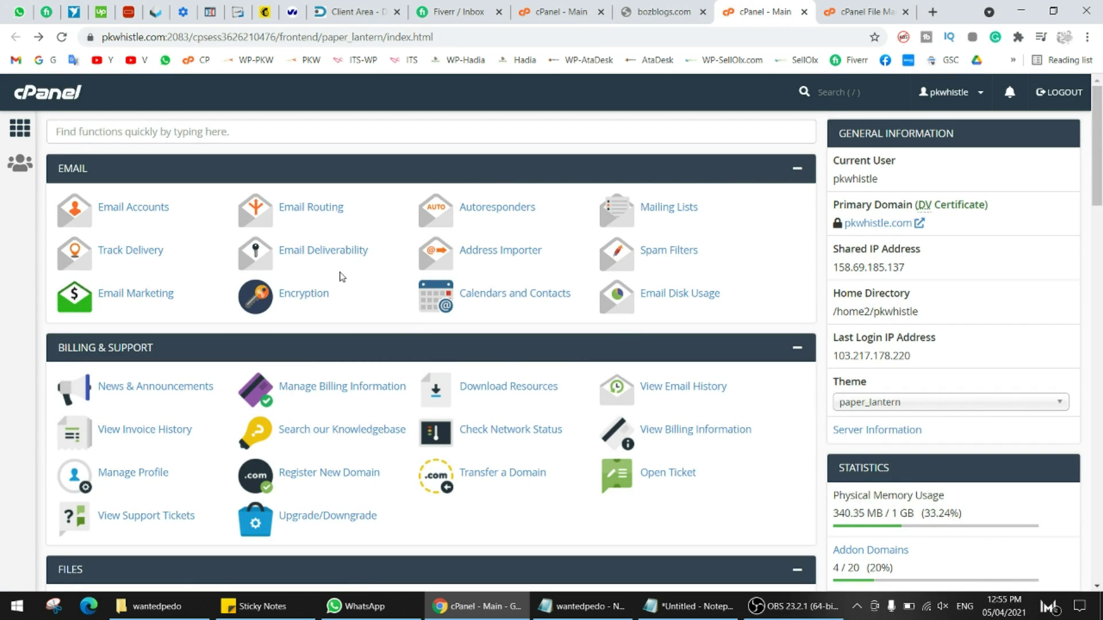
pyautogui.scroll(-3, 340, 282)
pyautogui.scroll(-5, 352, 275)
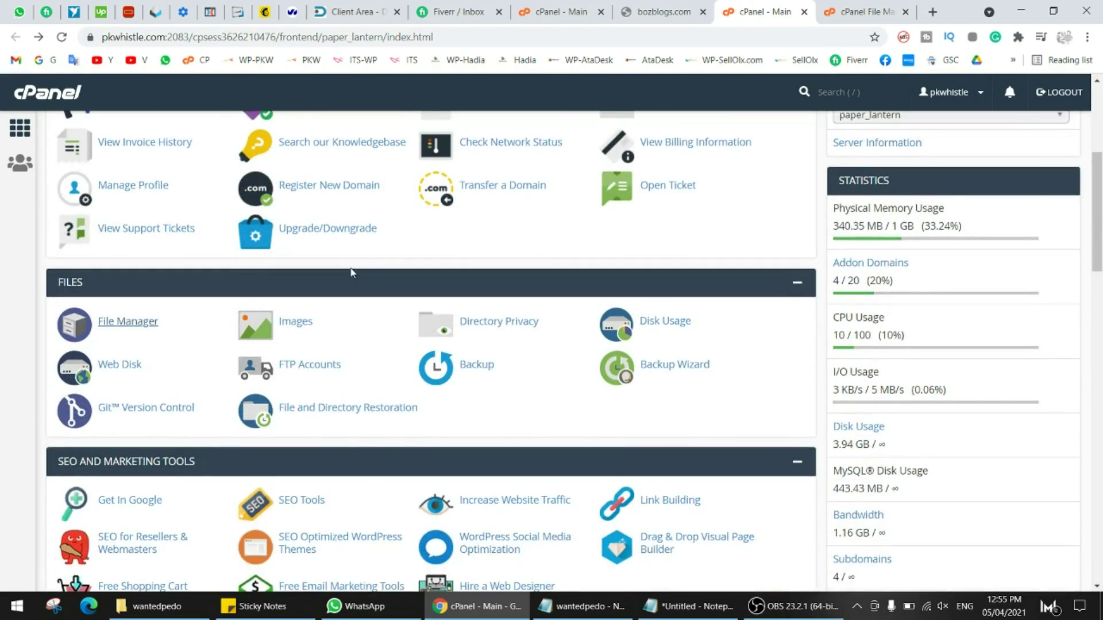
pyautogui.scroll(-10, 352, 275)
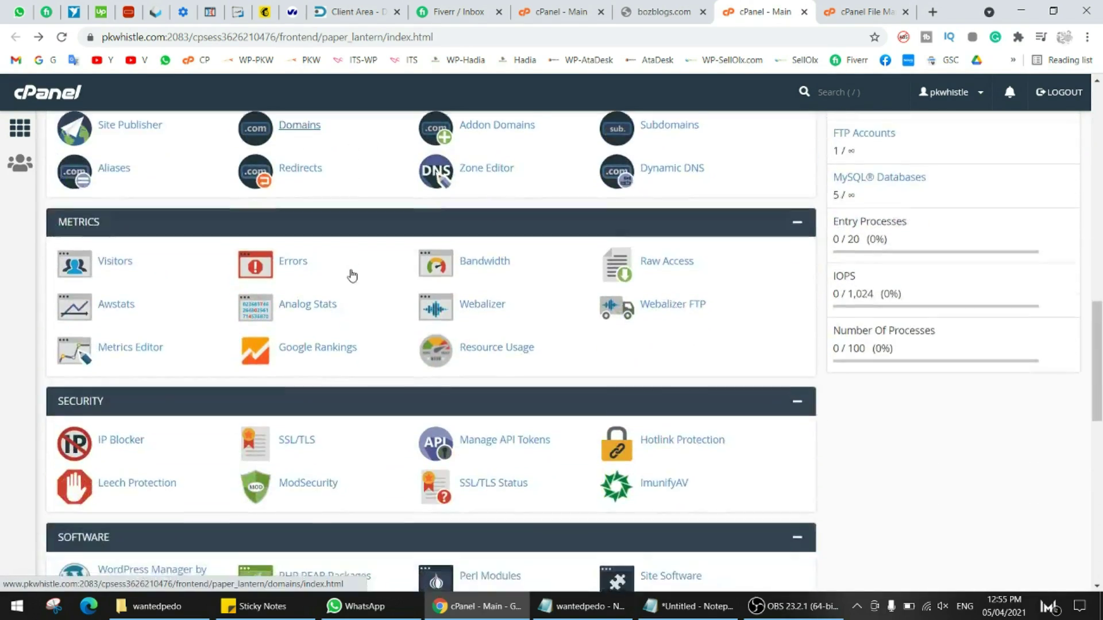
pyautogui.scroll(-7, 352, 275)
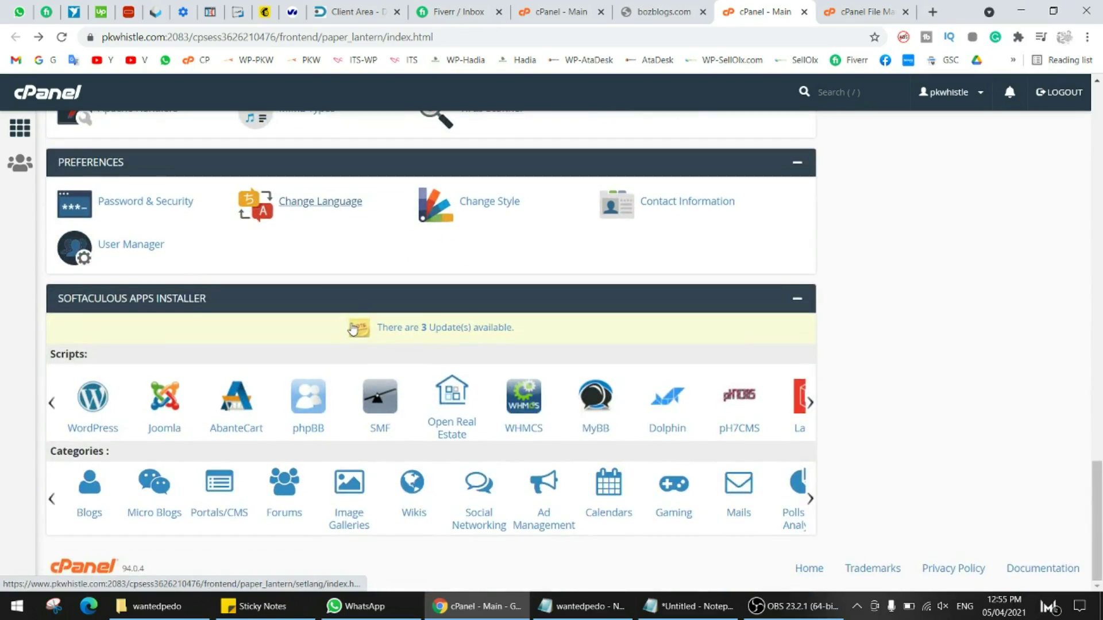
pyautogui.scroll(5, 353, 329)
pyautogui.scroll(20, 352, 328)
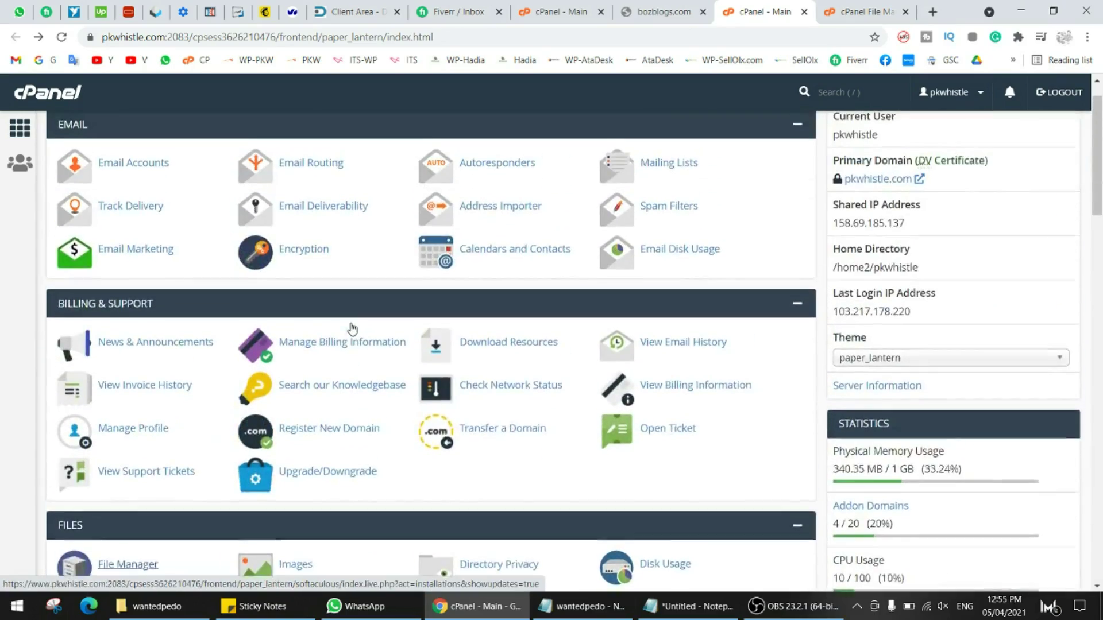
pyautogui.scroll(-6, 352, 328)
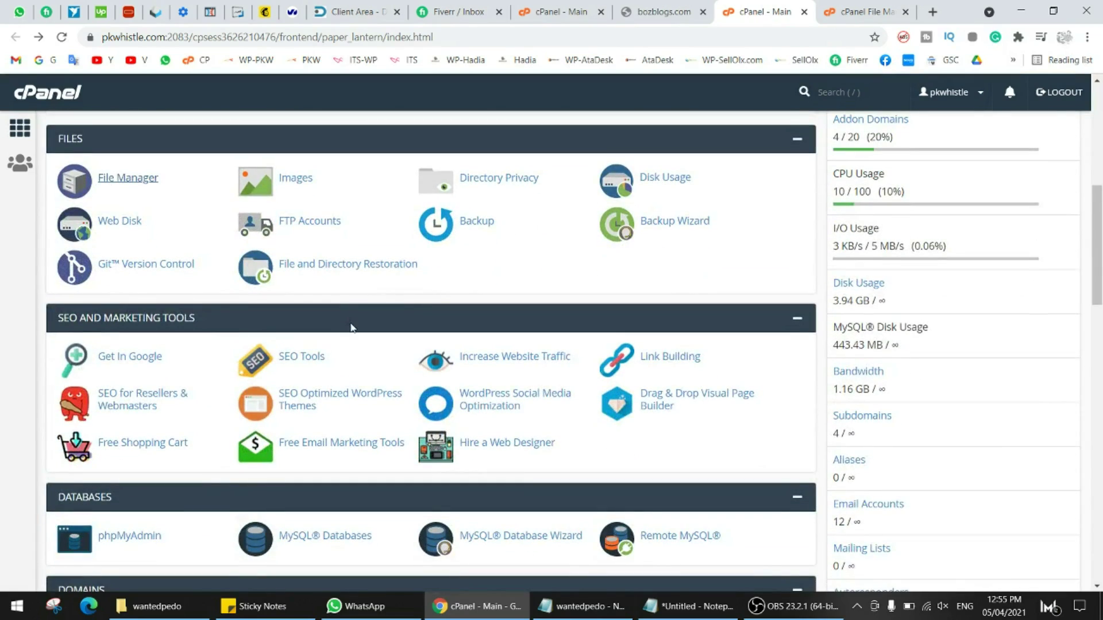
pyautogui.scroll(-7, 351, 323)
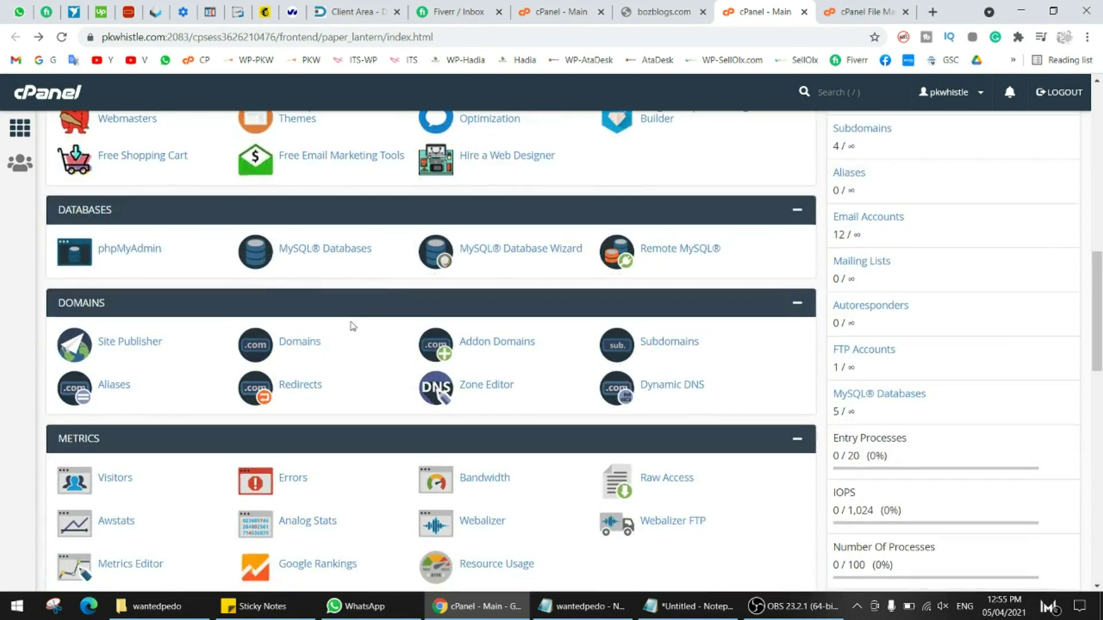
pyautogui.scroll(1, 395, 305)
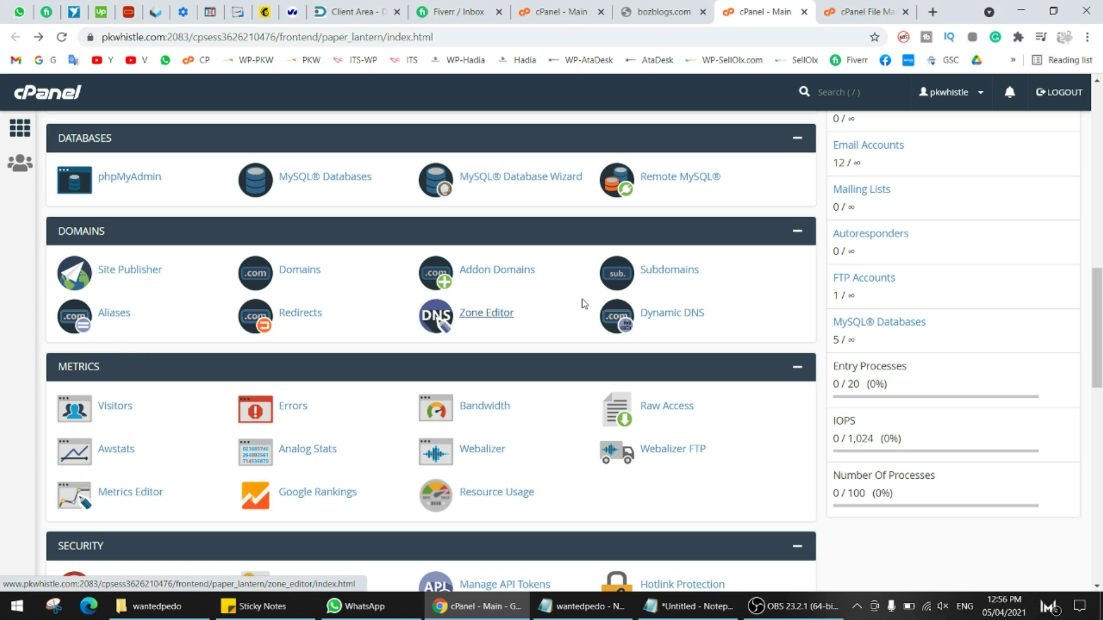
pyautogui.click(488, 281)
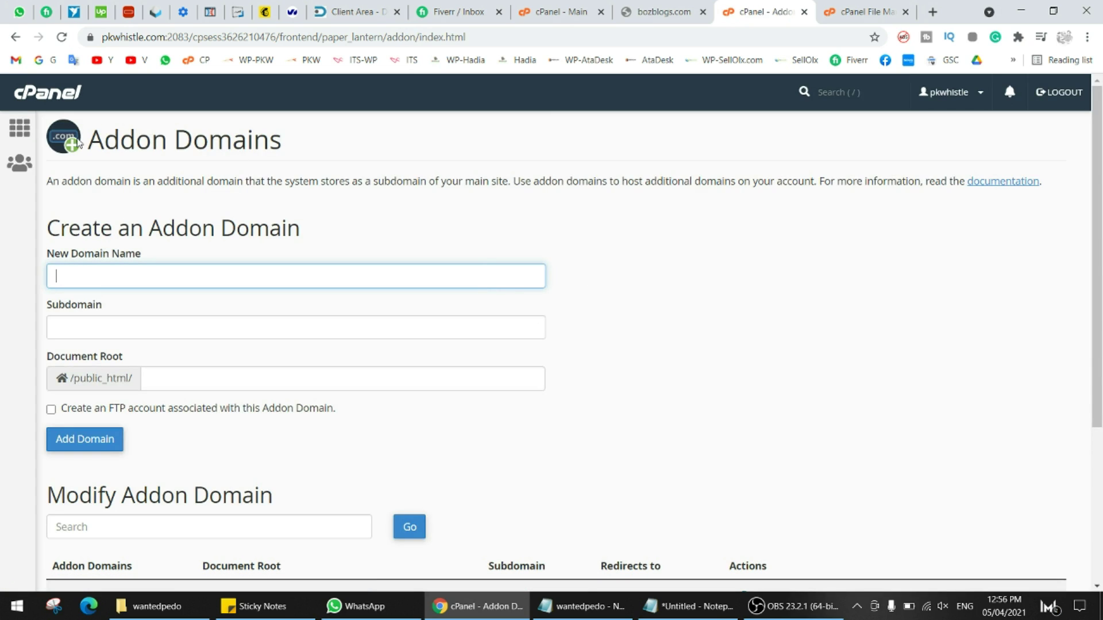
pyautogui.hotkey('alt', 'Left')
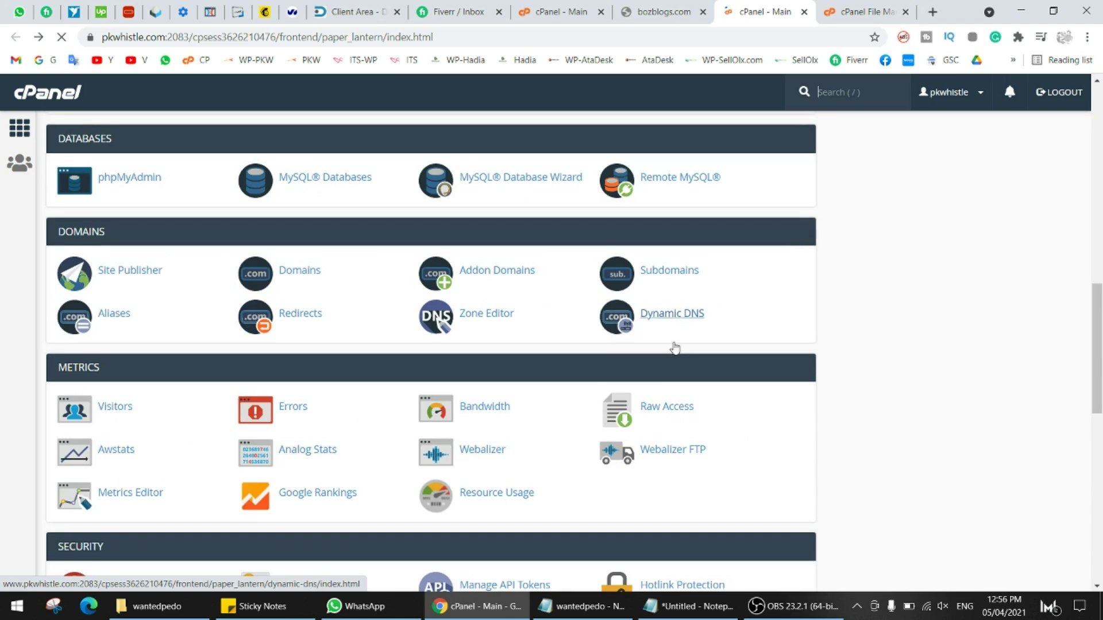
# - Change the address to forum.bozblogs.com and paste it into the Notepad note
pyautogui.click(669, 14)
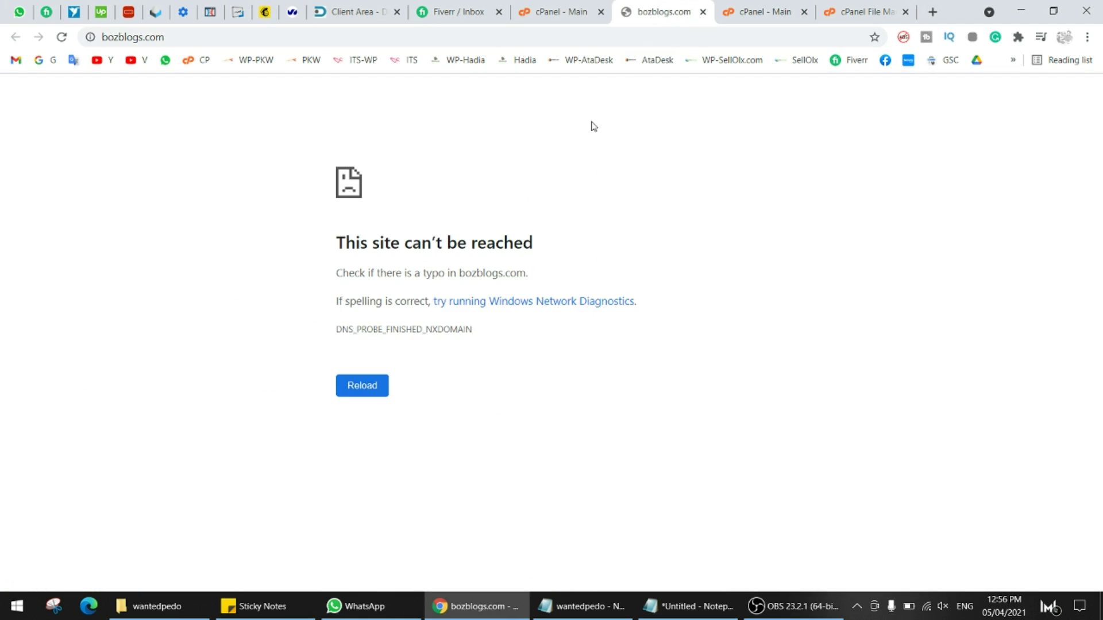
pyautogui.click(199, 37)
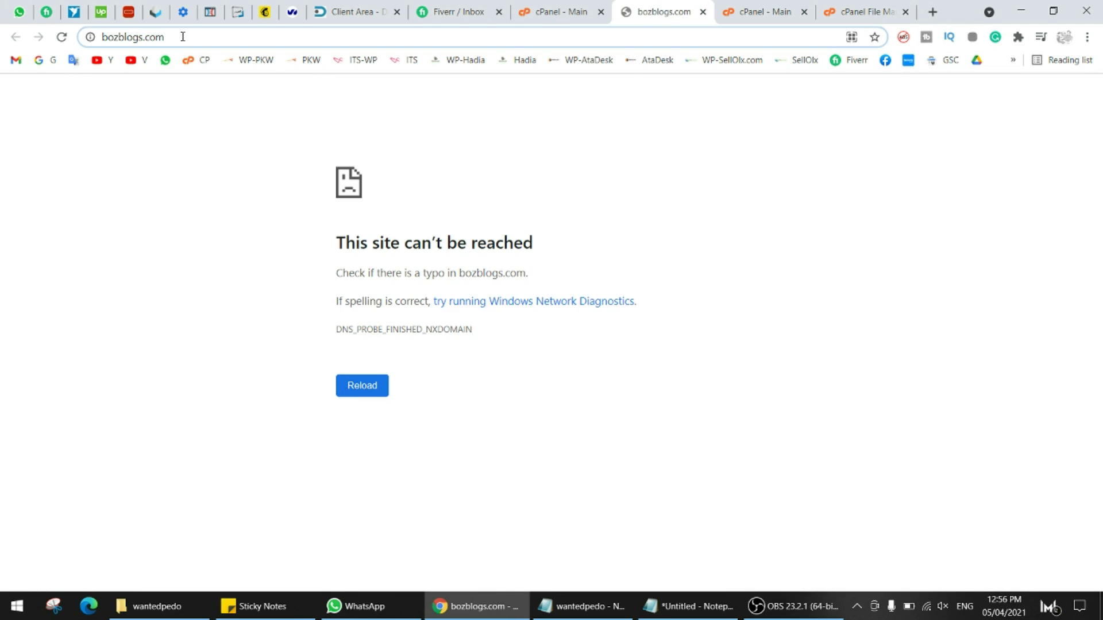
pyautogui.press('Home')
pyautogui.write('forum.')
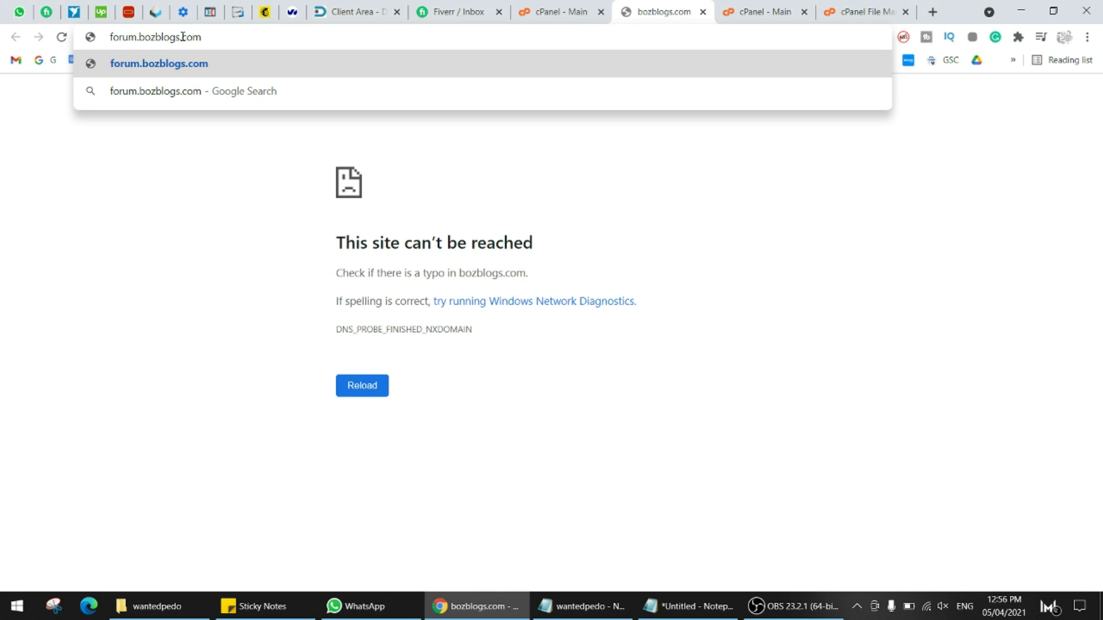
pyautogui.hotkey('ctrl', 'a')
pyautogui.hotkey('ctrl', 'c')
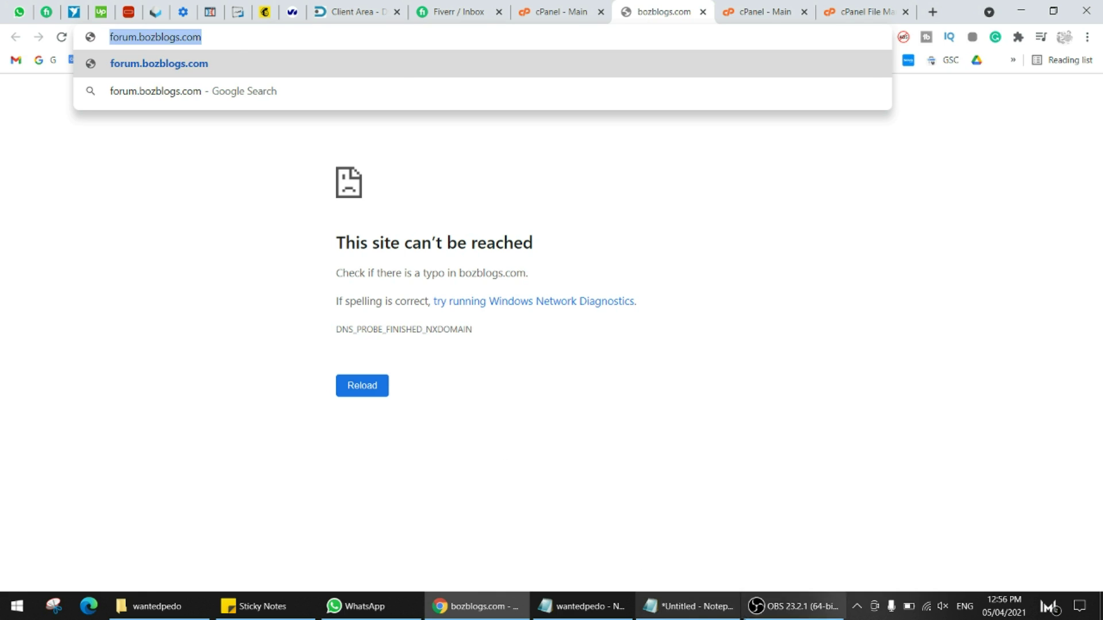
pyautogui.hotkey('alt', 'Tab')
pyautogui.hotkey('ctrl', 'v')
pyautogui.hotkey('ctrl', '-')
pyautogui.hotkey('ctrl', '-')
pyautogui.hotkey('ctrl', '-')
pyautogui.hotkey('ctrl', '-')
pyautogui.hotkey('ctrl', '-')
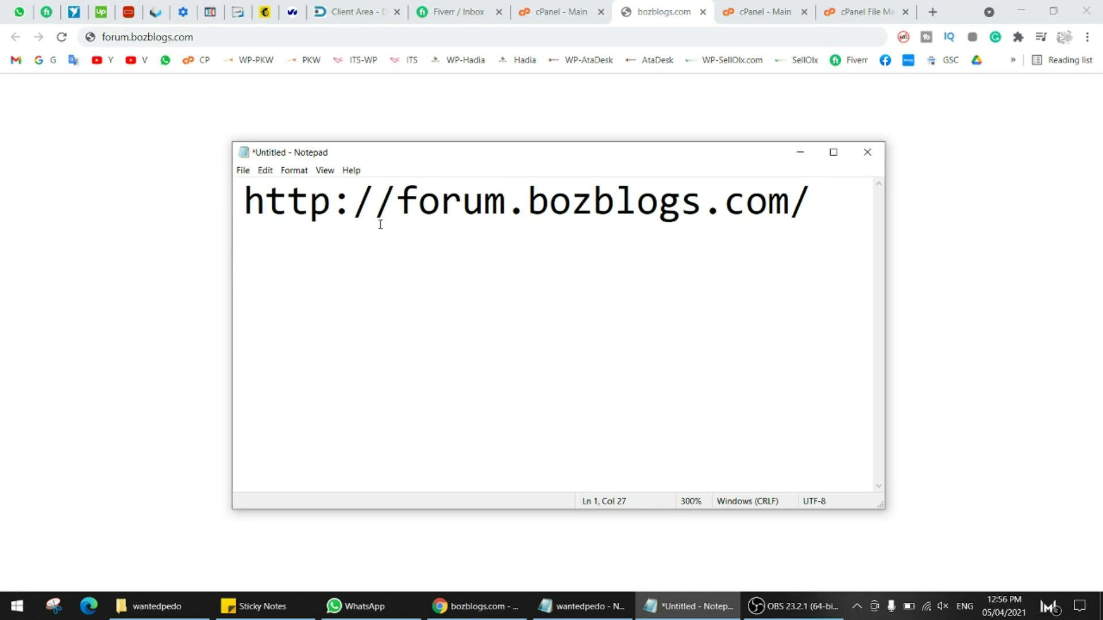
pyautogui.moveTo(376, 223); pyautogui.dragTo(182, 204)
pyautogui.press('BackSpace')
pyautogui.click(691, 205)
pyautogui.press('BackSpace')
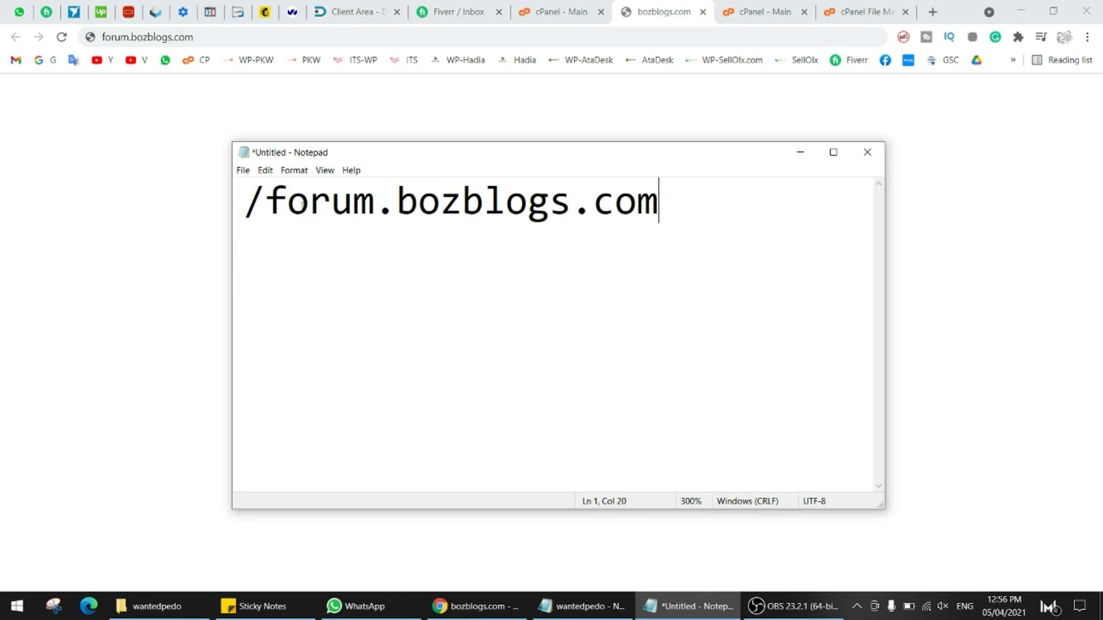
pyautogui.moveTo(266, 201); pyautogui.dragTo(163, 207)
pyautogui.press('BackSpace')
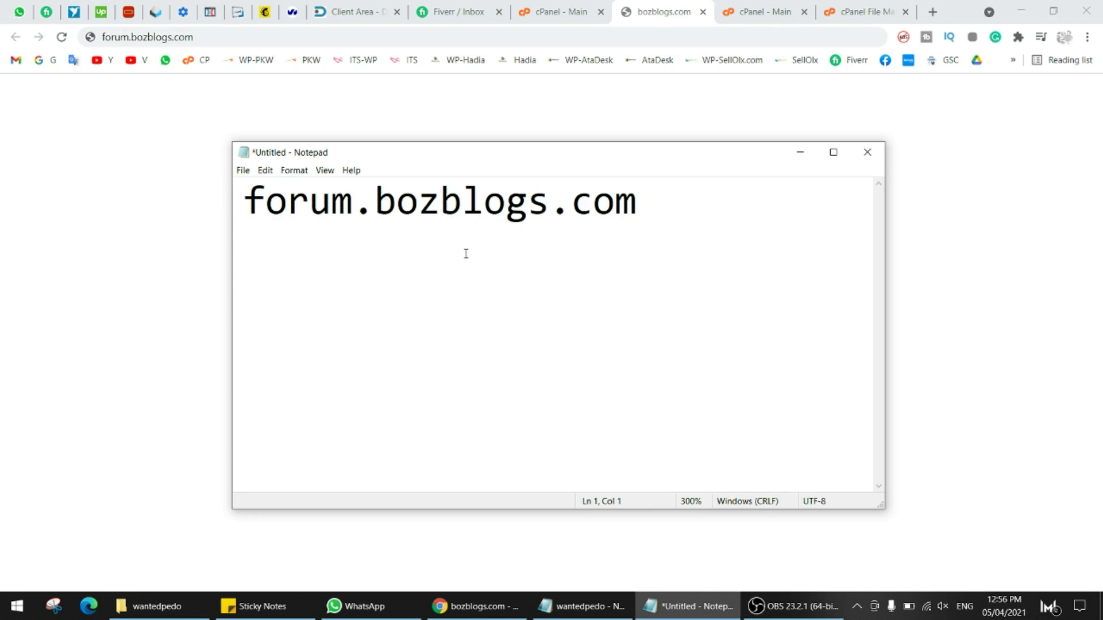
# - Select just the word forum in the note and return to the browser
pyautogui.moveTo(375, 201); pyautogui.dragTo(712, 213)
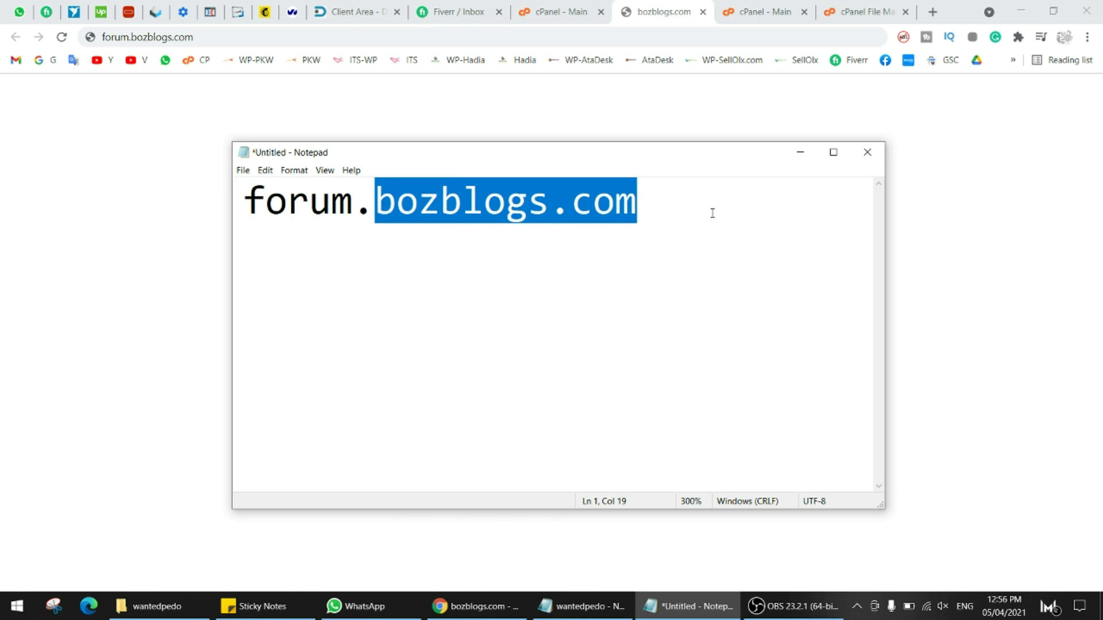
pyautogui.moveTo(379, 208); pyautogui.dragTo(244, 206)
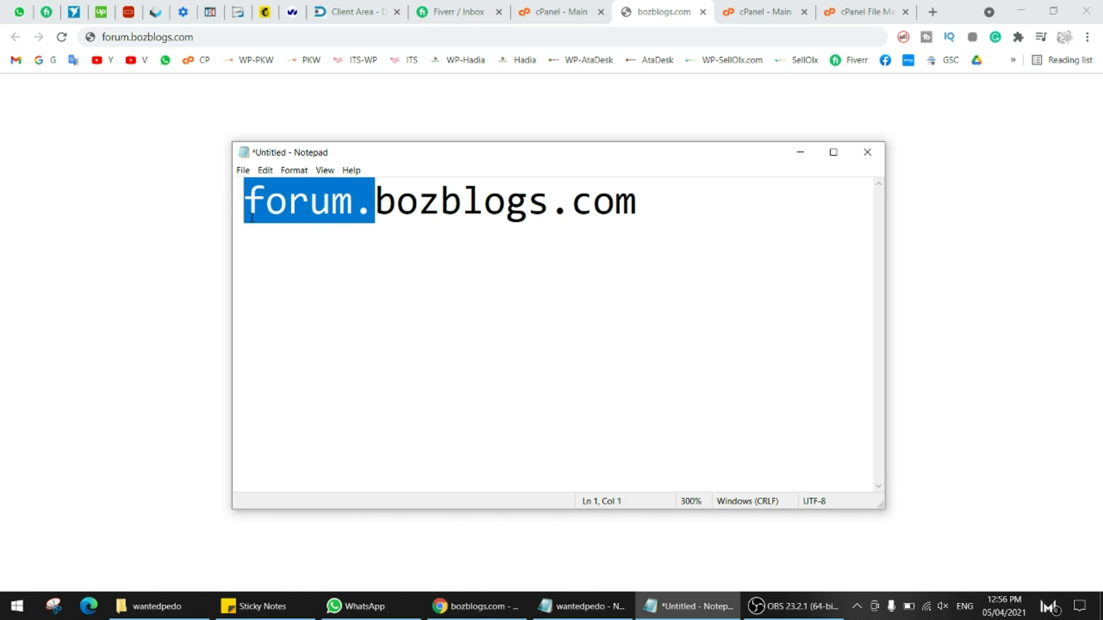
pyautogui.click(287, 206)
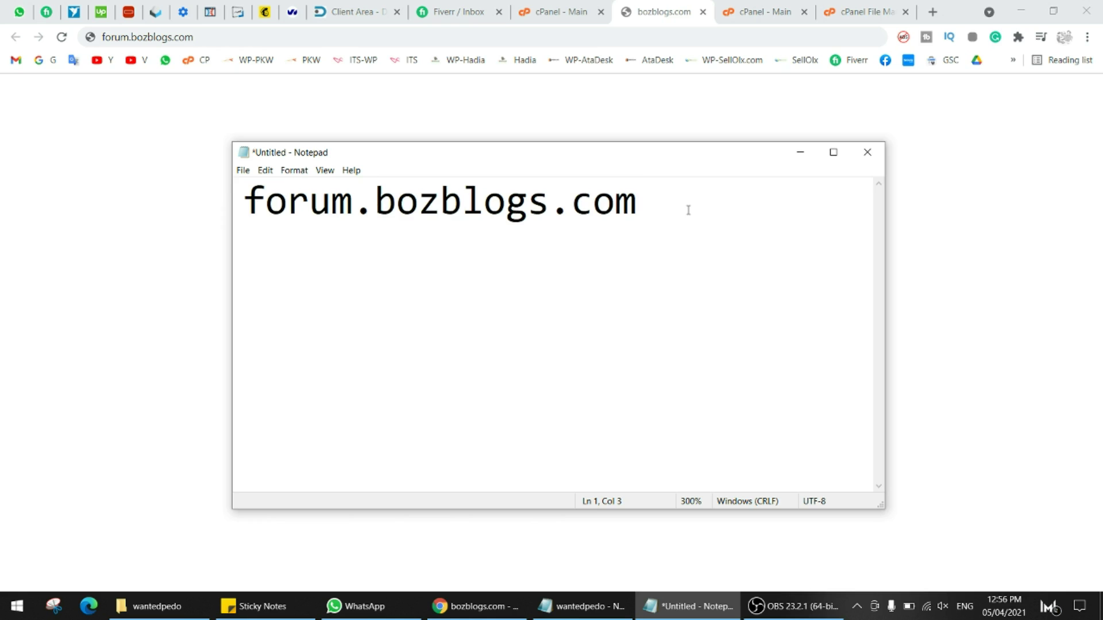
pyautogui.moveTo(688, 209); pyautogui.dragTo(210, 182)
pyautogui.click(343, 208)
pyautogui.moveTo(375, 207); pyautogui.dragTo(221, 191)
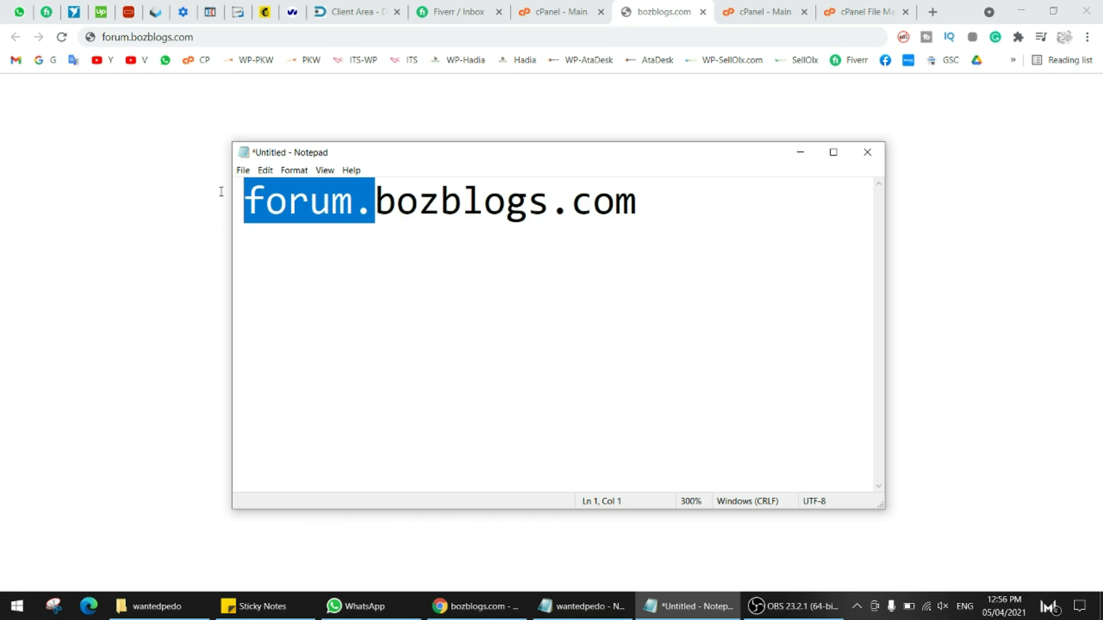
pyautogui.click(308, 200)
pyautogui.doubleClick(312, 202)
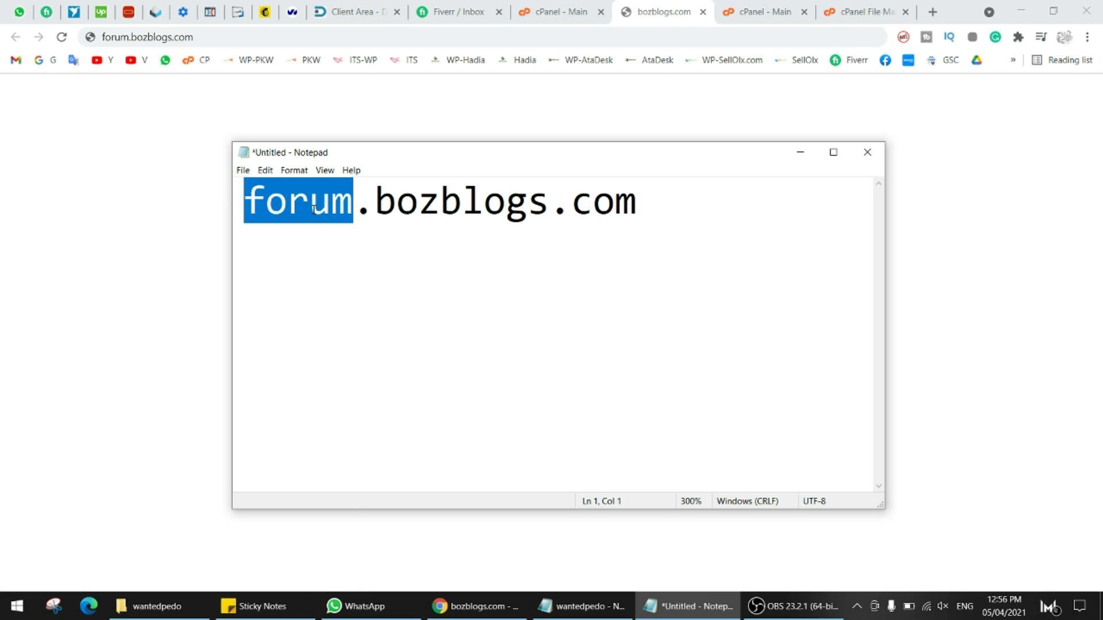
pyautogui.hotkey('alt', 'Tab')
pyautogui.hotkey('ctrl', 'Tab')
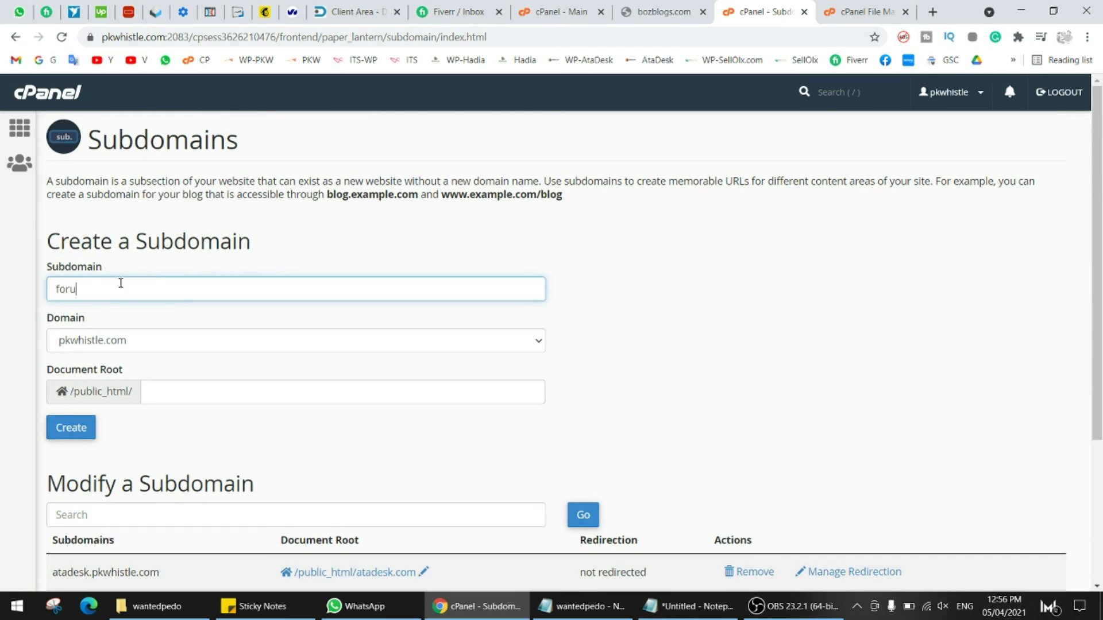
# - Find bozblogs.com missing from the subdomain's Domain list and go back to the cPanel home page
pyautogui.click(141, 340)
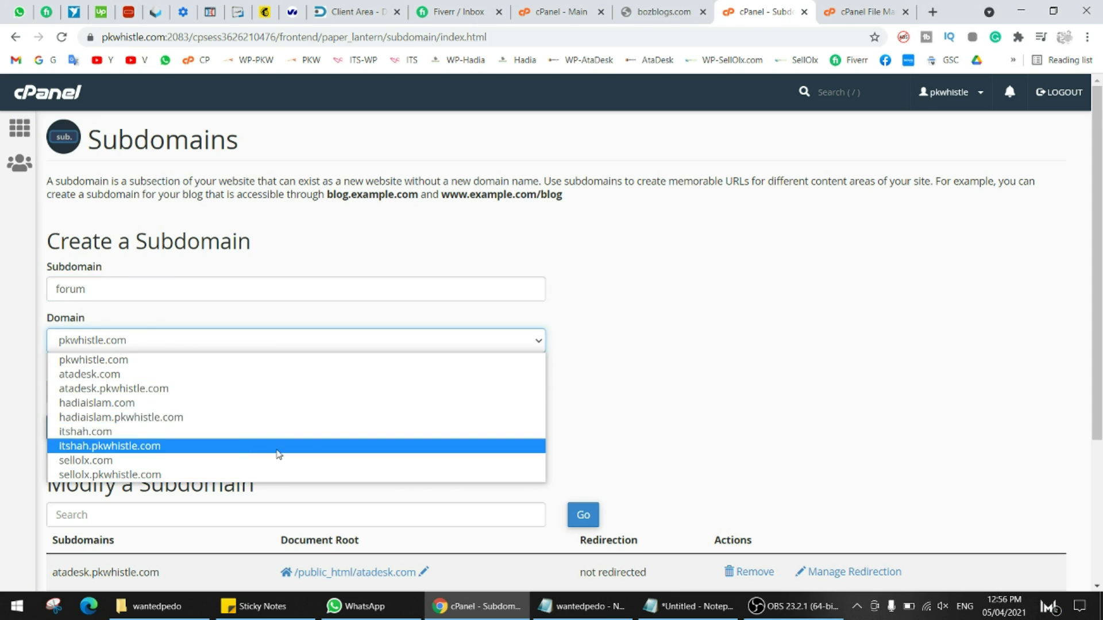
pyautogui.click(679, 3)
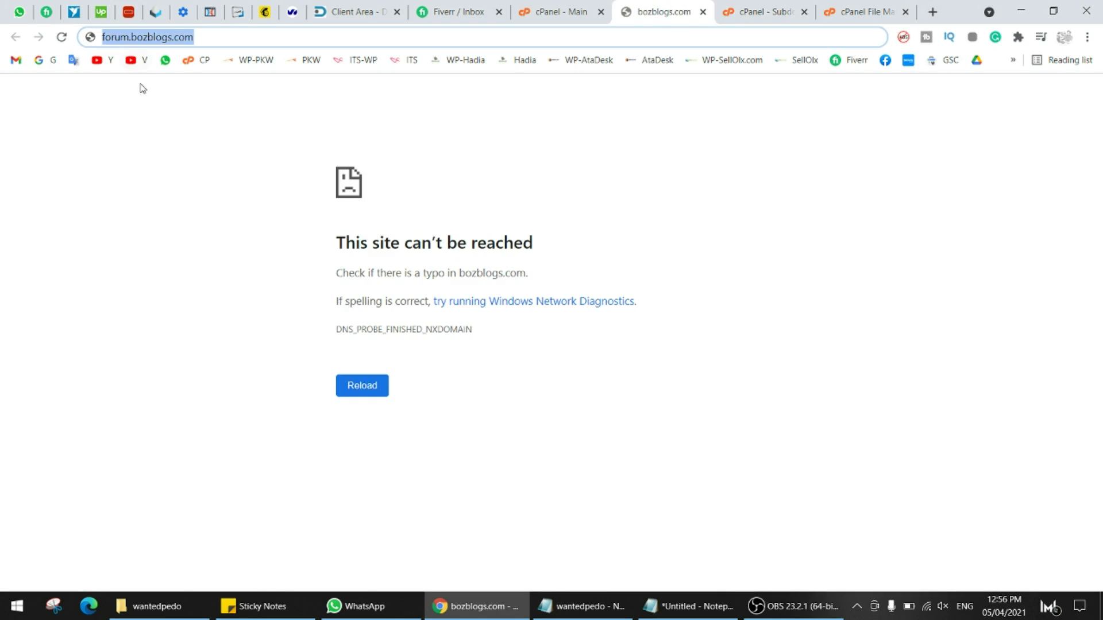
pyautogui.click(362, 10)
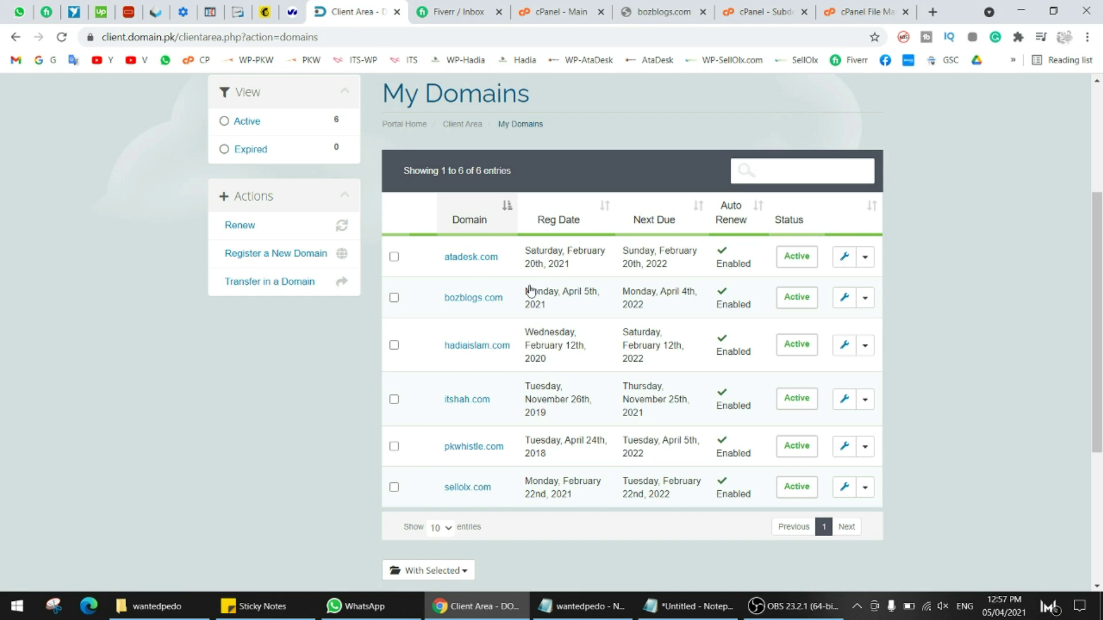
pyautogui.click(757, 11)
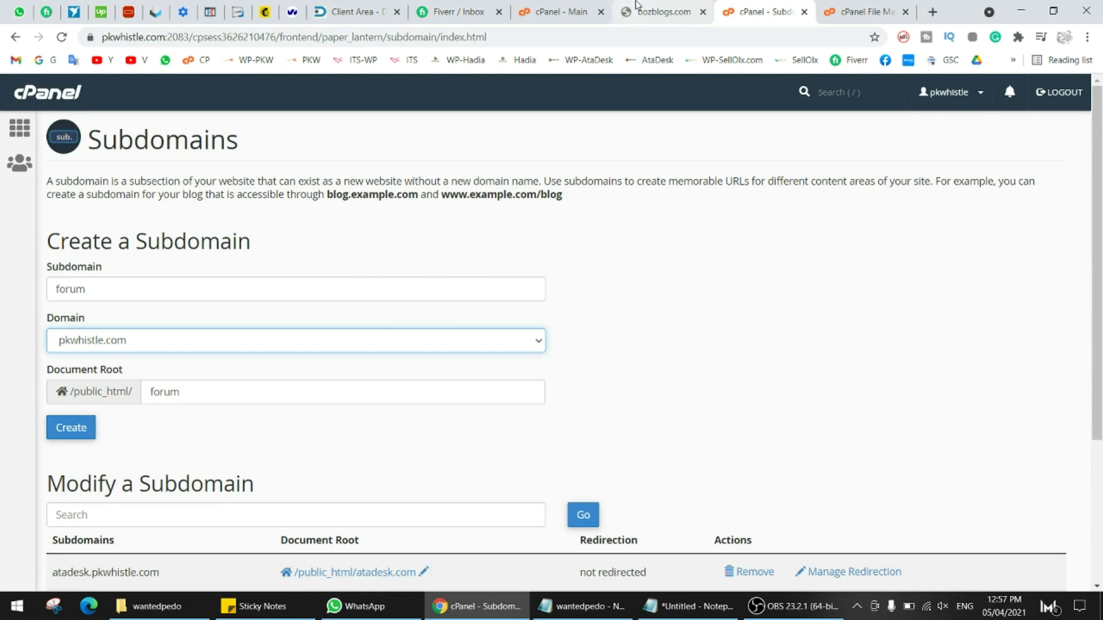
pyautogui.click(636, 5)
pyautogui.click(745, 11)
pyautogui.press('F5')
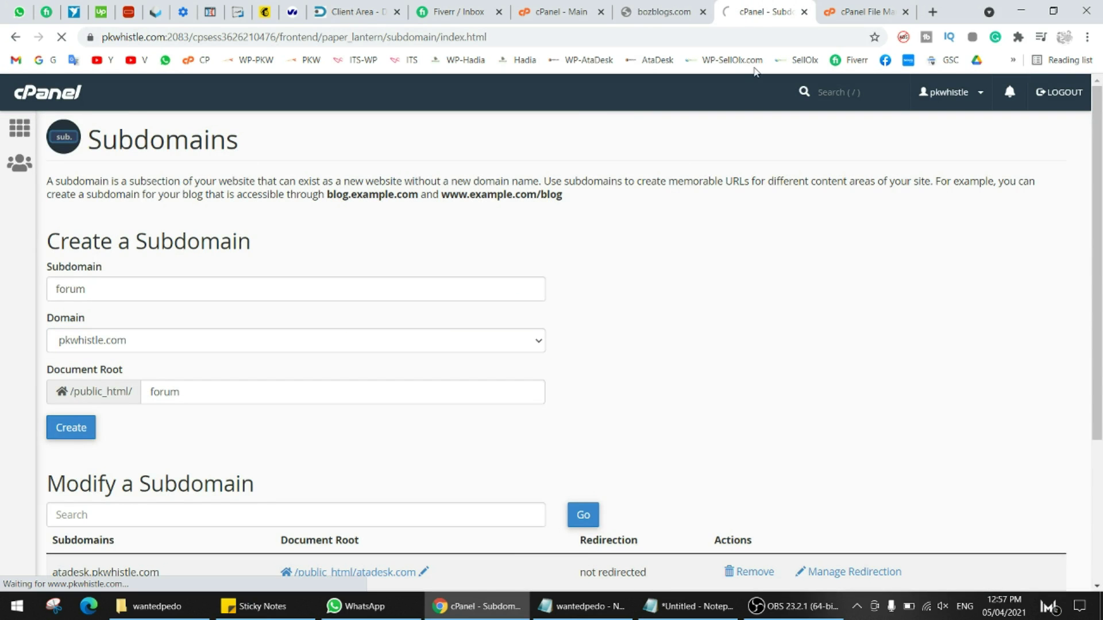
pyautogui.scroll(-3, 537, 316)
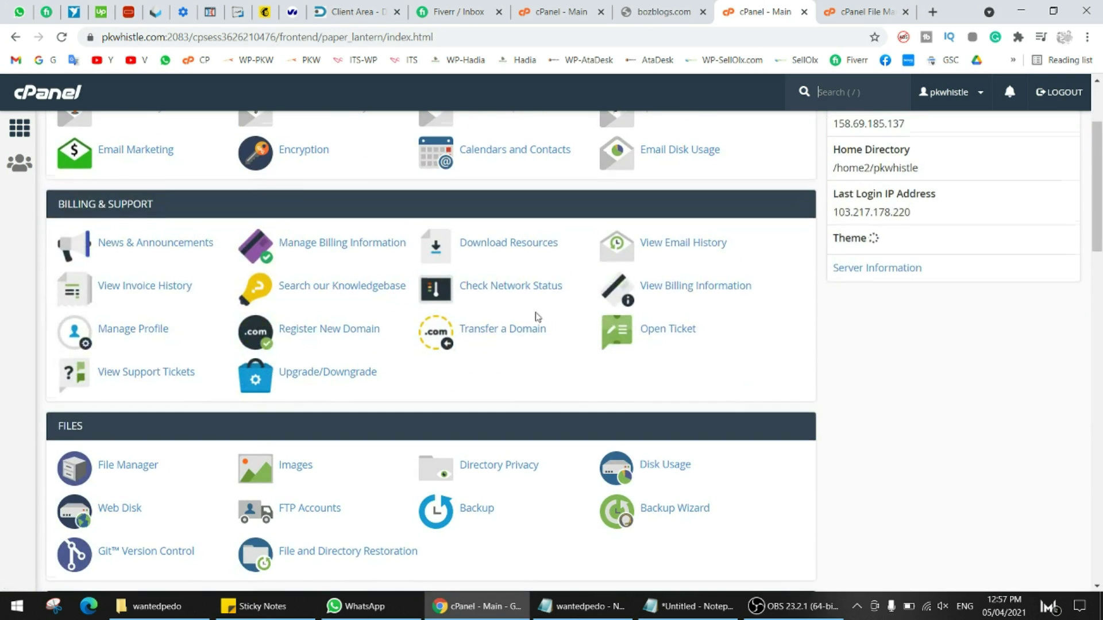
# - Enter bozblogs.com as a new addon domain, auto-filling subdomain bozblogs and document root bozblogs.com
pyautogui.scroll(-10, 537, 316)
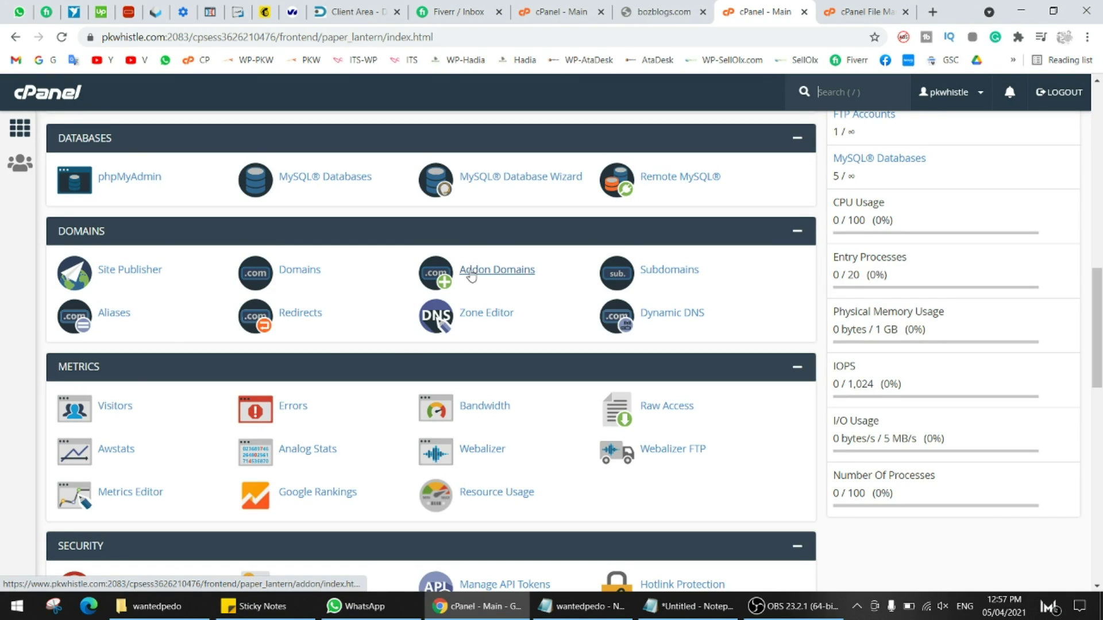
pyautogui.click(495, 272)
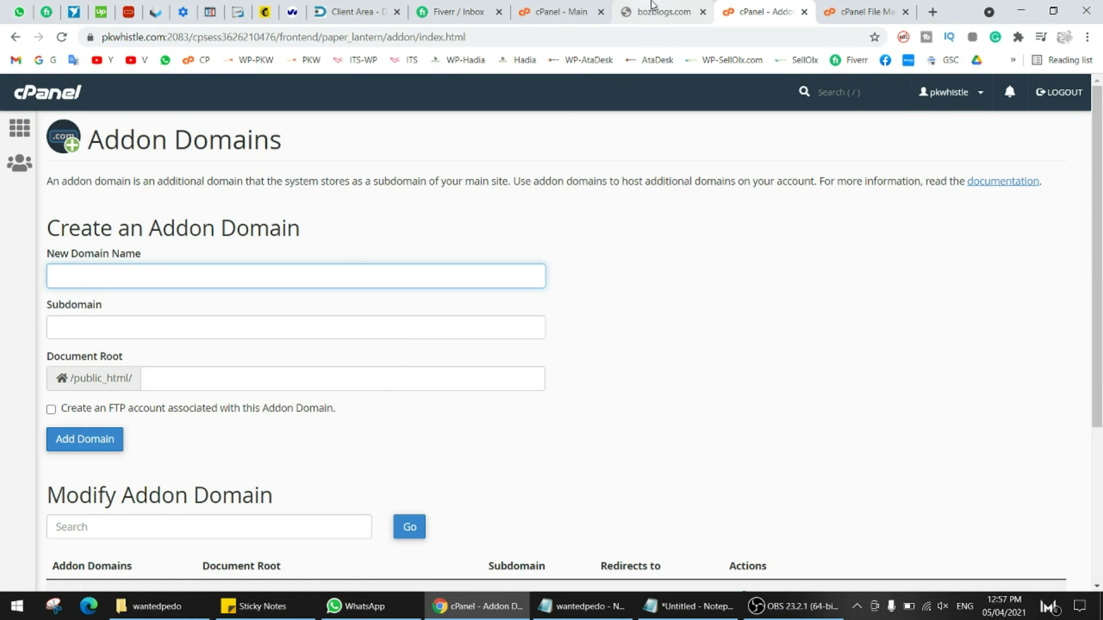
pyautogui.click(653, 10)
pyautogui.hotkey('ctrl', 'Tab')
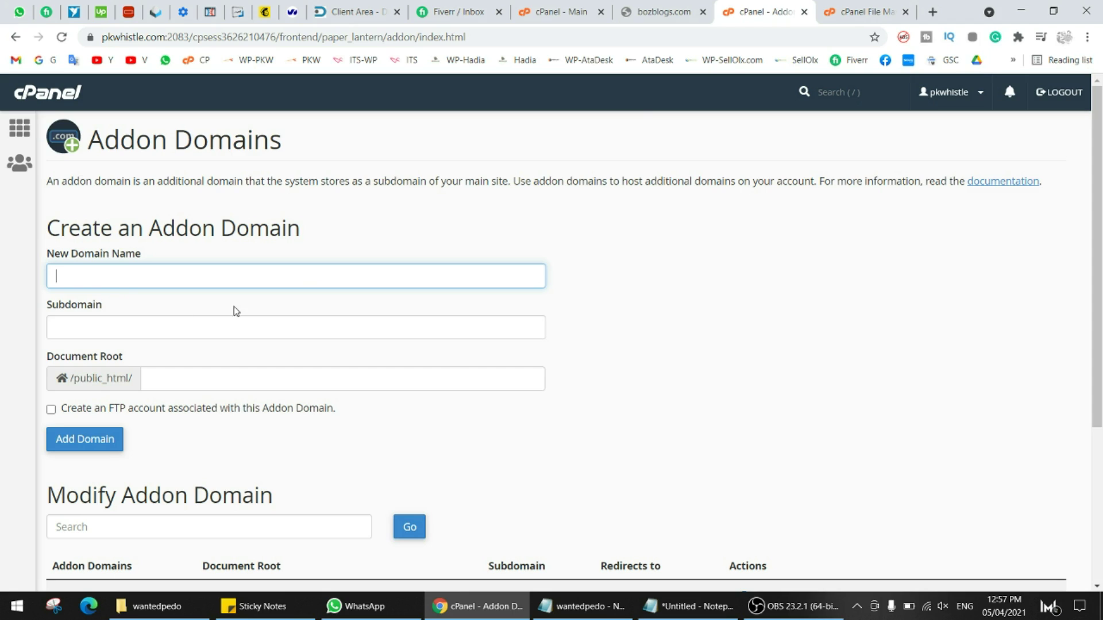
pyautogui.hotkey('ctrl', 'v')
pyautogui.moveTo(141, 267); pyautogui.dragTo(41, 274)
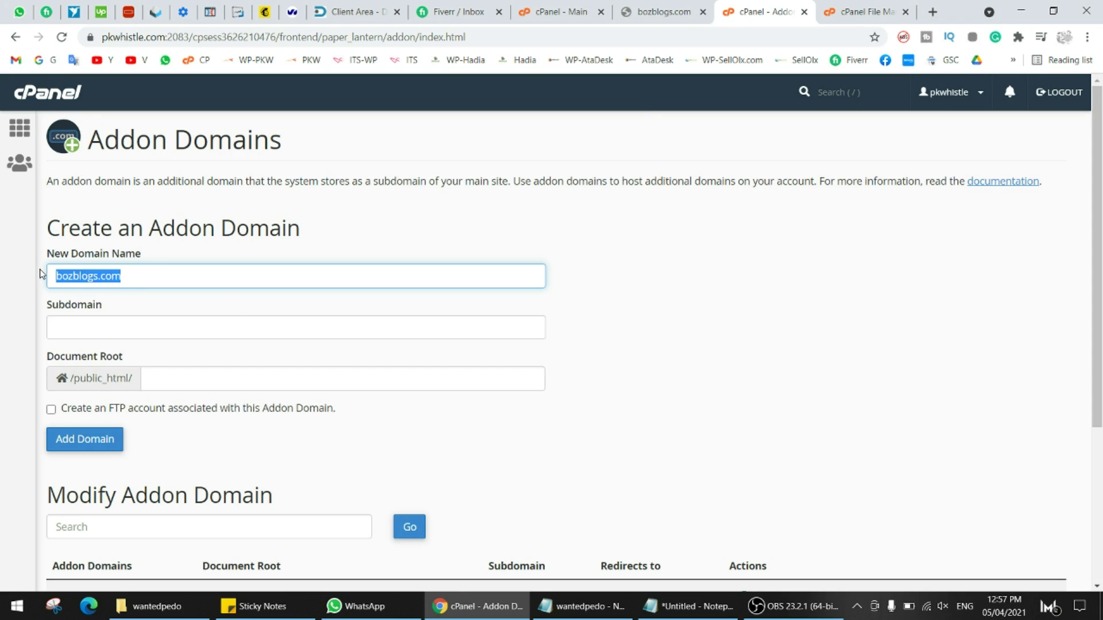
pyautogui.click(81, 331)
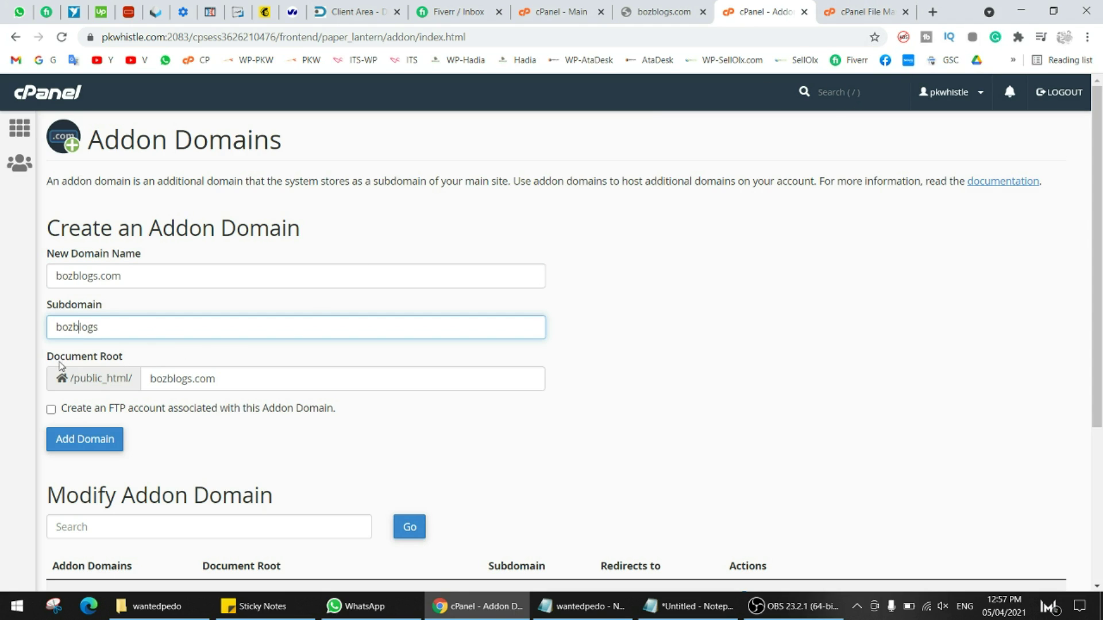
pyautogui.moveTo(48, 358); pyautogui.dragTo(127, 360)
pyautogui.hotkey('ctrl', 'Tab')
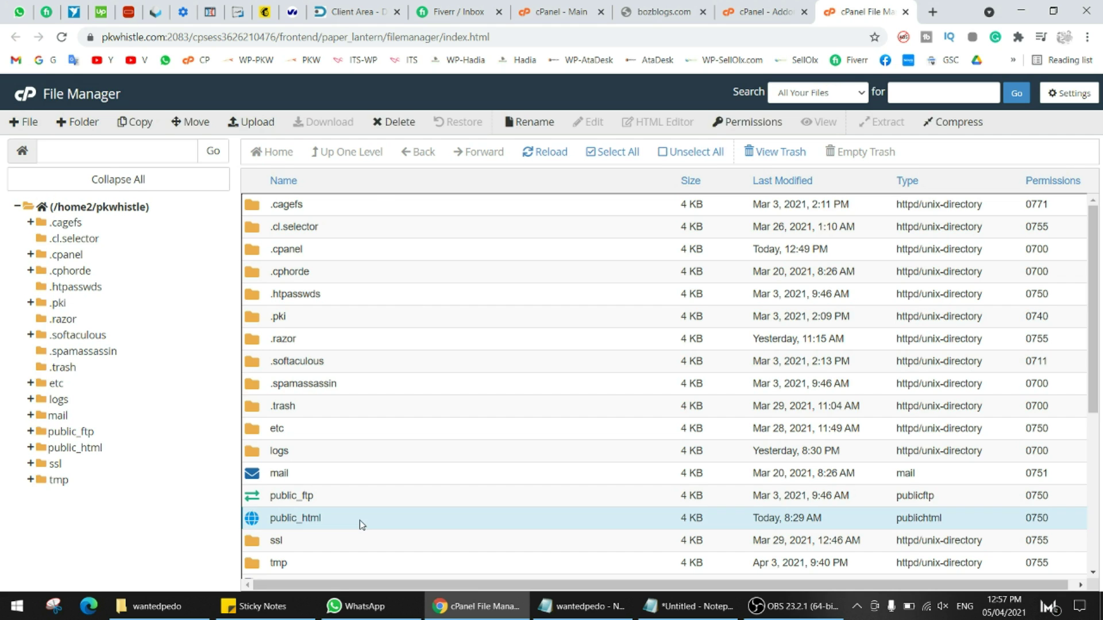
# - Browse public_html's existing domain folders like atadesk.com and hadiaislam.com, then return to the addon form
pyautogui.doubleClick(362, 519)
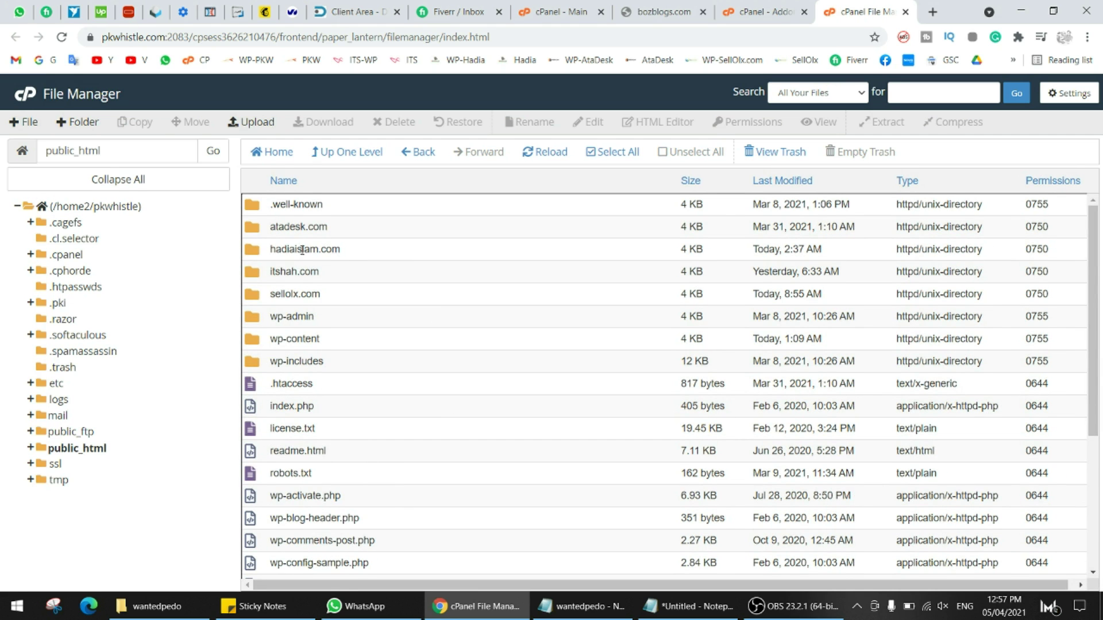
pyautogui.click(309, 225)
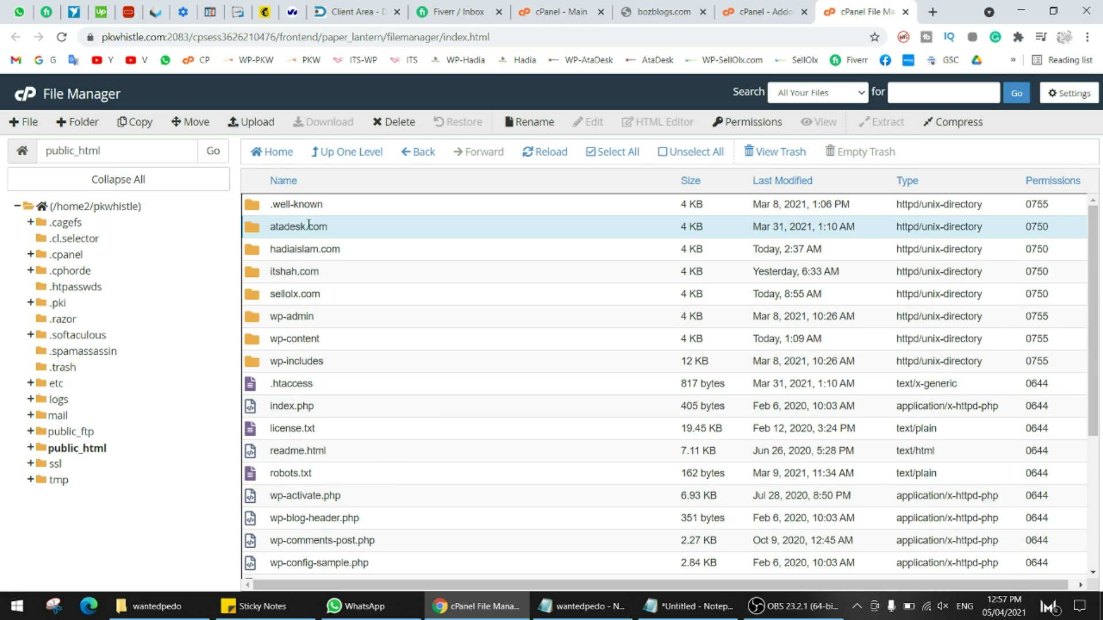
pyautogui.click(400, 255)
pyautogui.click(337, 275)
pyautogui.click(331, 298)
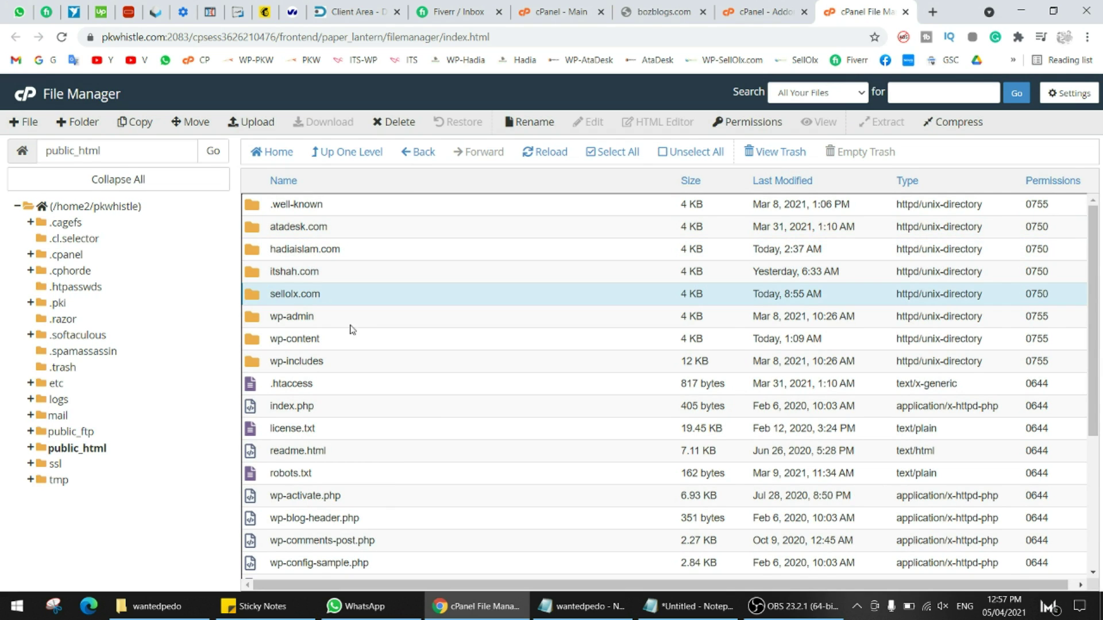
pyautogui.click(355, 321)
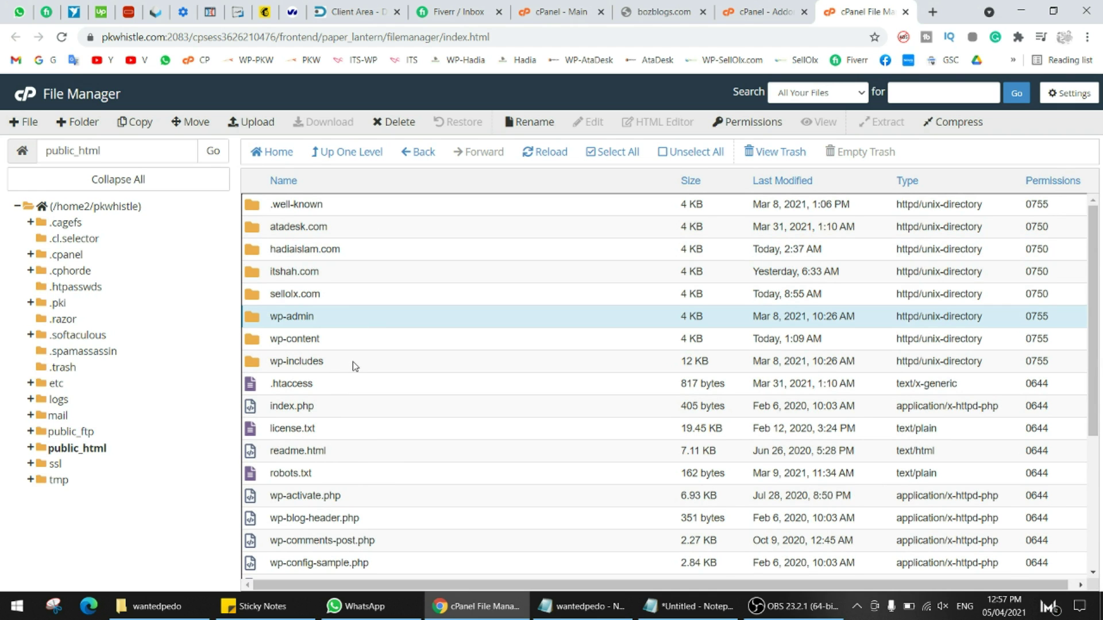
pyautogui.scroll(-3, 383, 351)
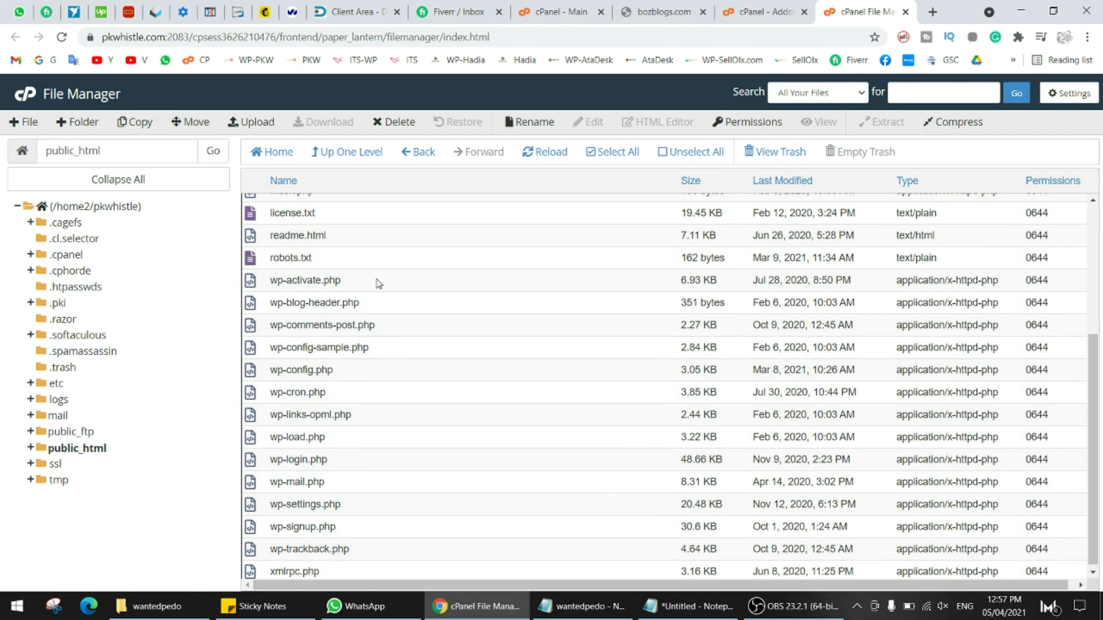
pyautogui.scroll(3, 377, 287)
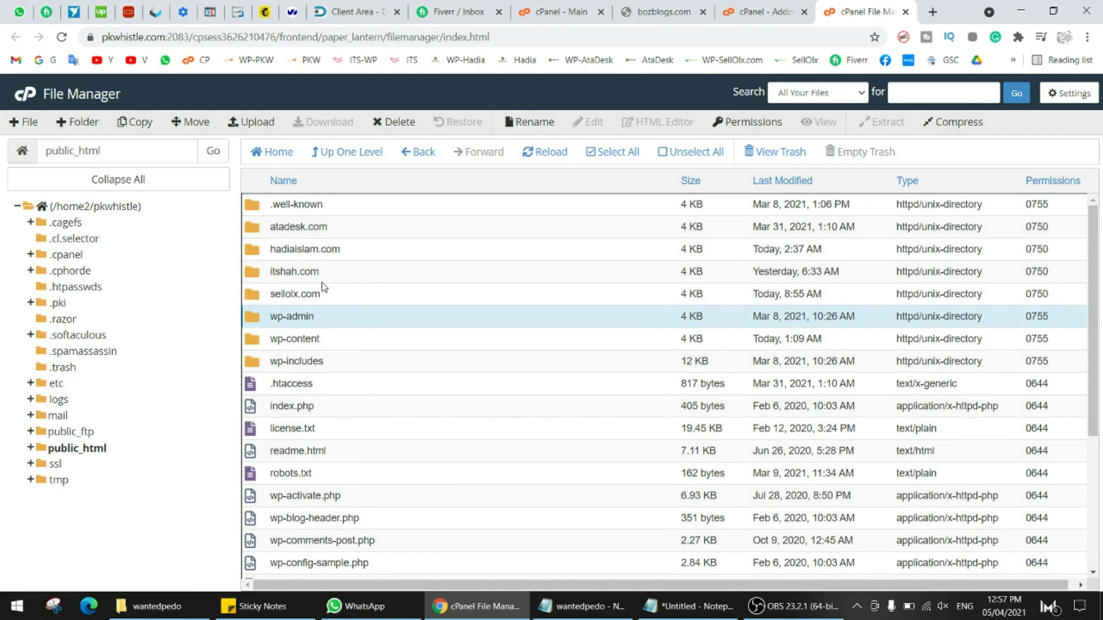
pyautogui.click(319, 276)
pyautogui.click(315, 290)
pyautogui.click(327, 253)
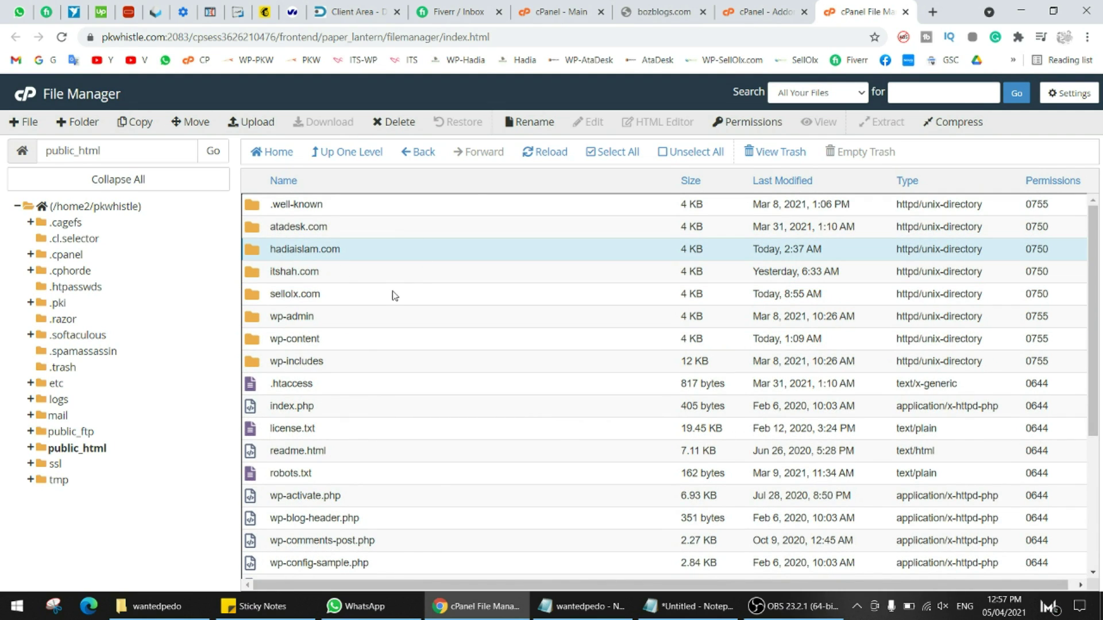
pyautogui.click(755, 7)
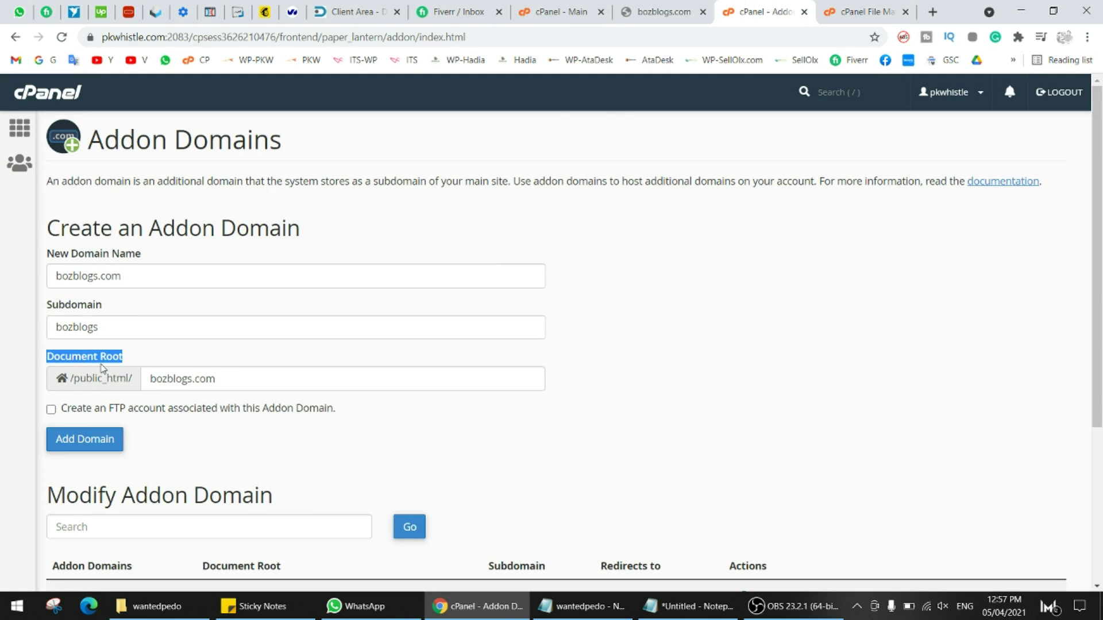
# - Leave the FTP account option off and add bozblogs.com as an addon domain
pyautogui.click(161, 377)
pyautogui.tripleClick(245, 377)
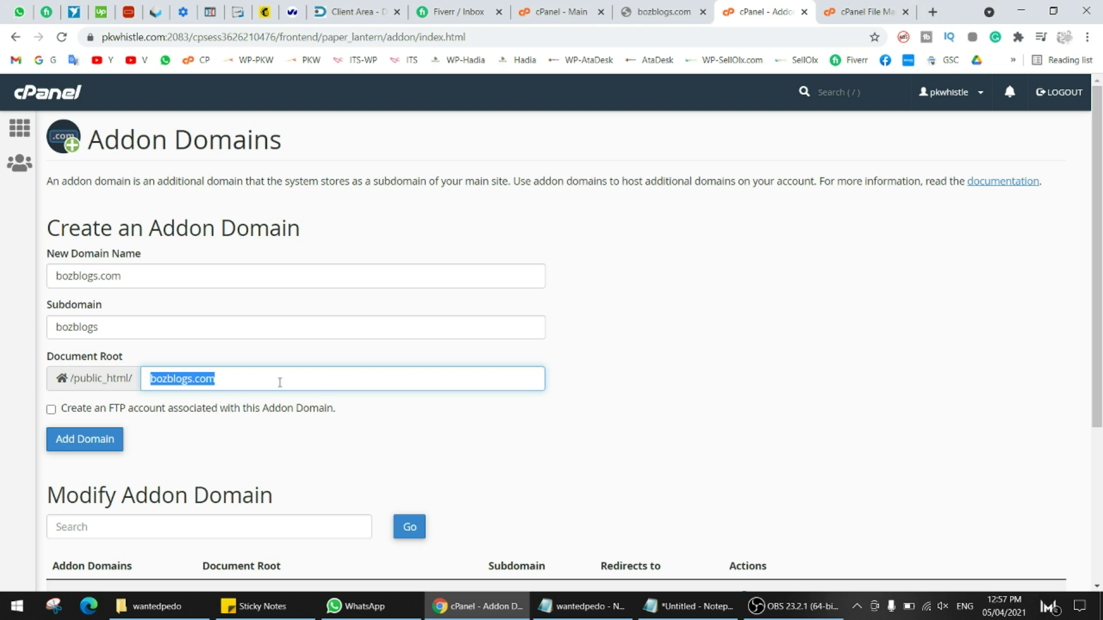
pyautogui.click(51, 409)
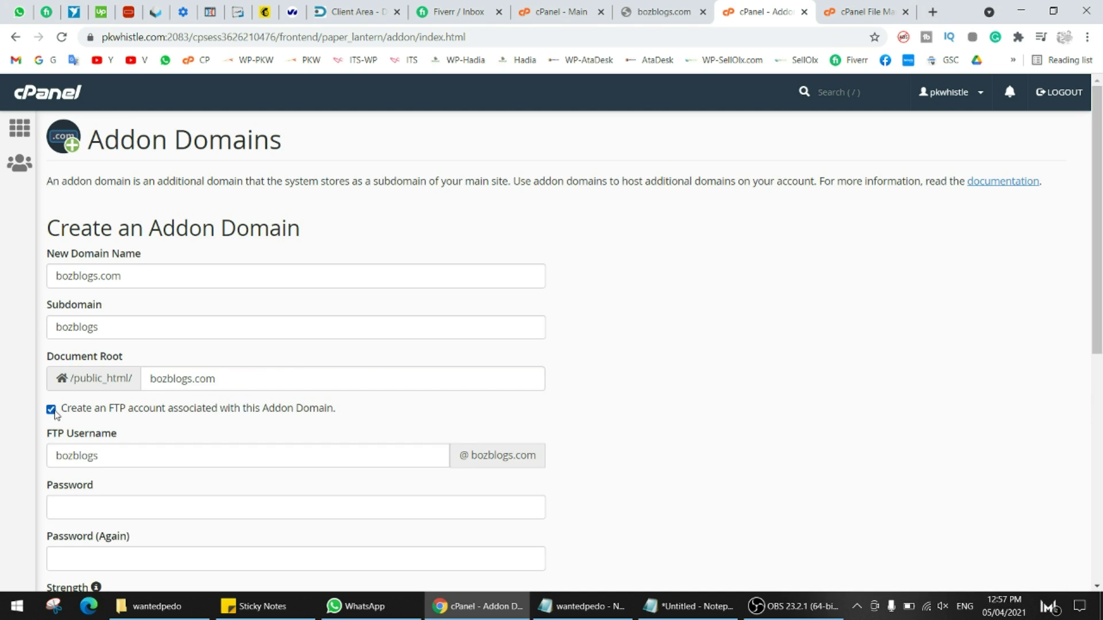
pyautogui.click(51, 409)
pyautogui.scroll(-2, 201, 407)
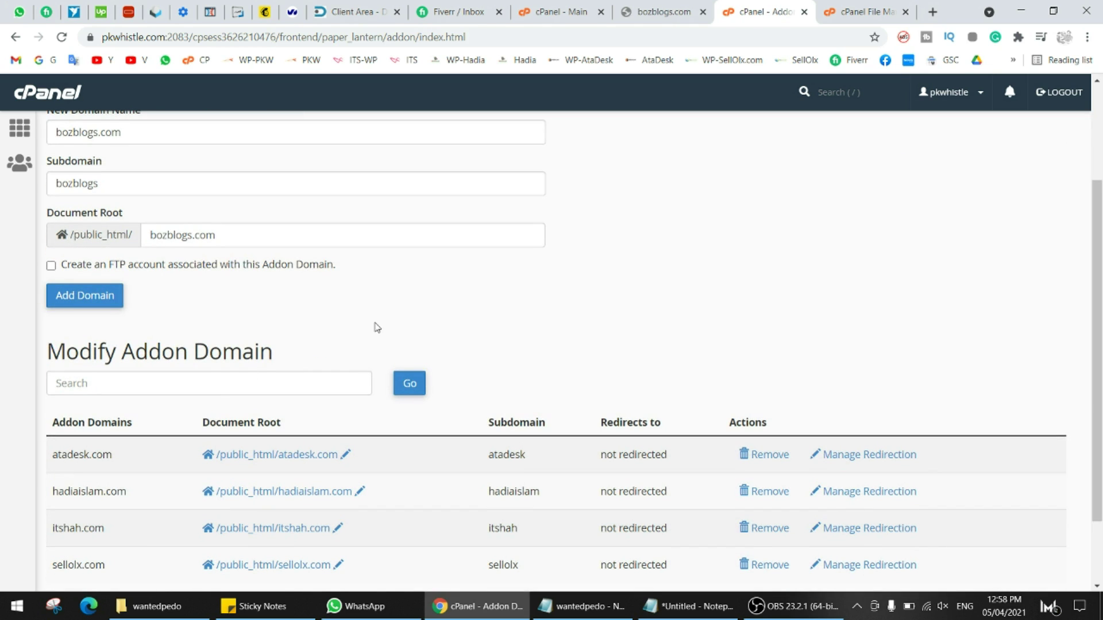
pyautogui.click(62, 294)
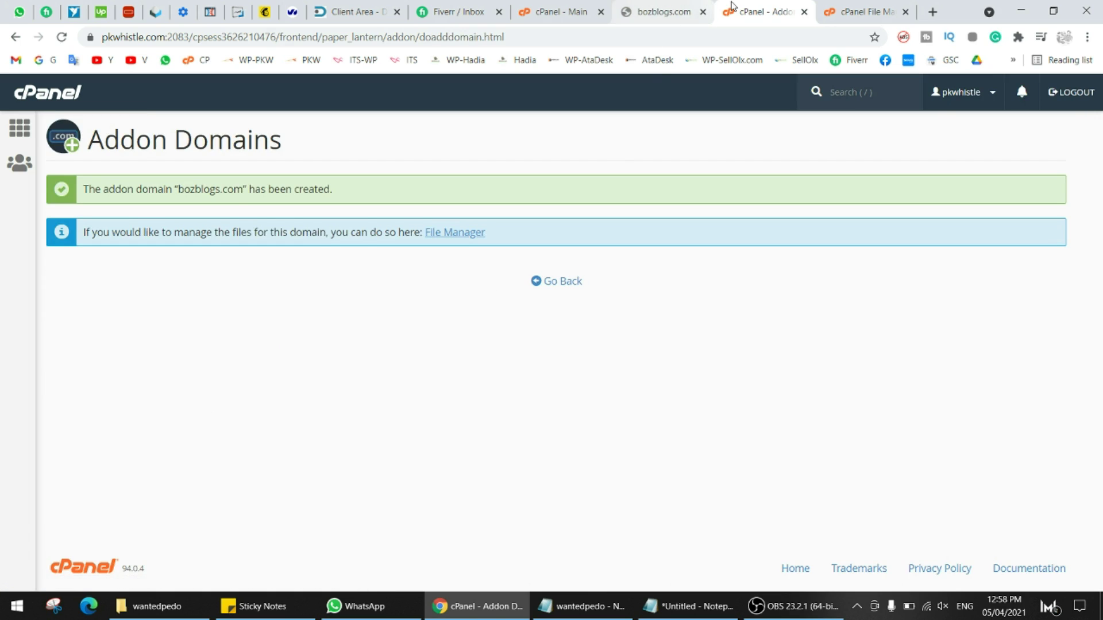
# - Go from the addon domain confirmation back to the cPanel main dashboard
pyautogui.click(847, 12)
pyautogui.click(747, 11)
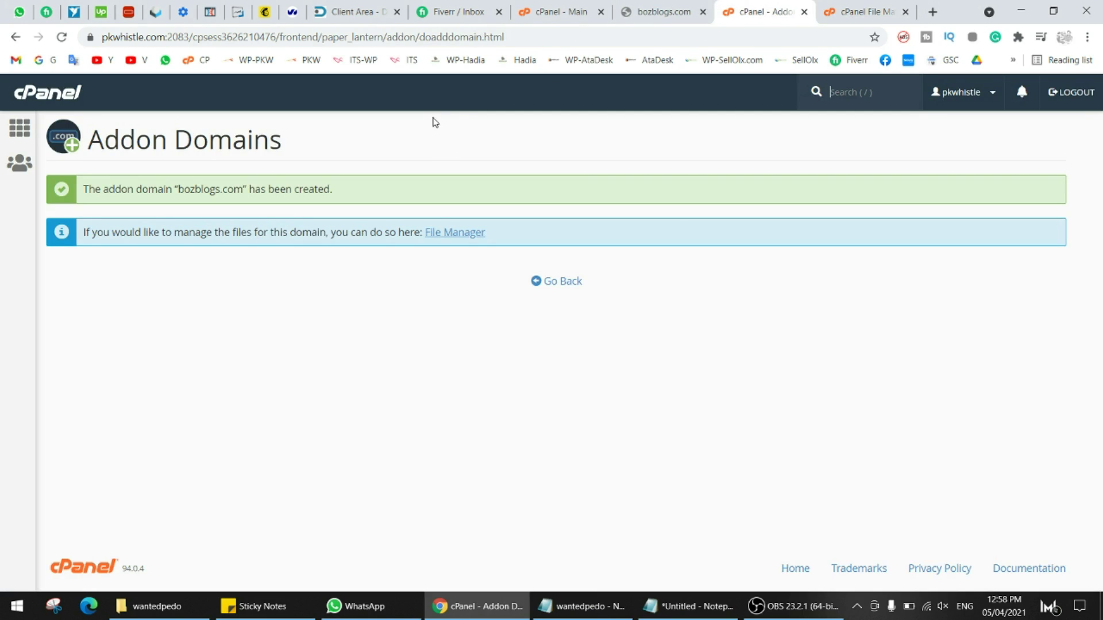
pyautogui.click(546, 281)
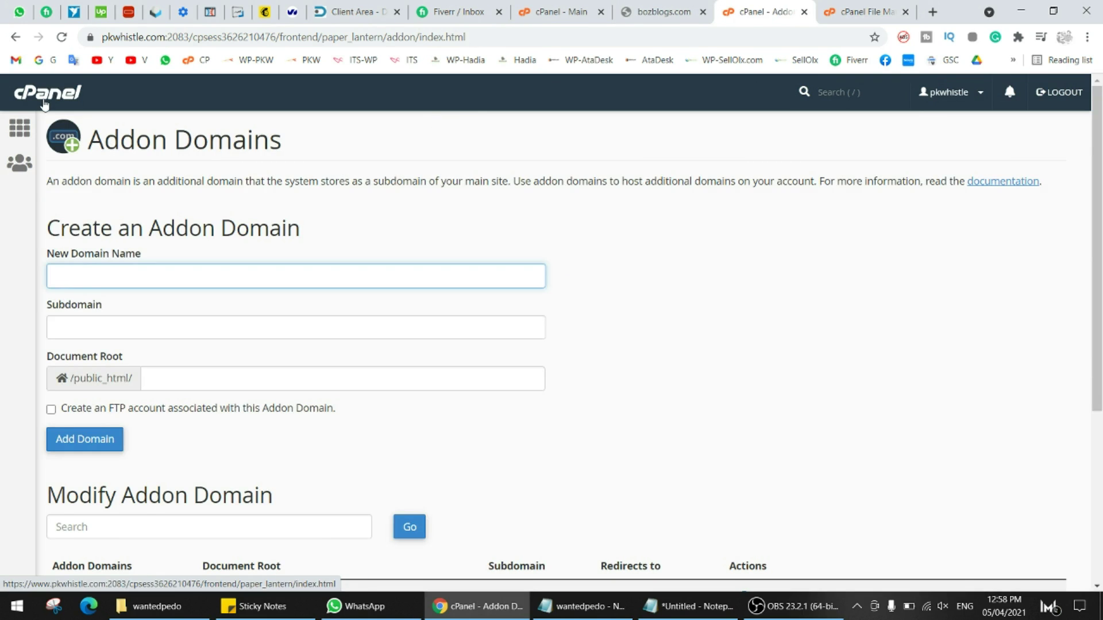
pyautogui.click(44, 100)
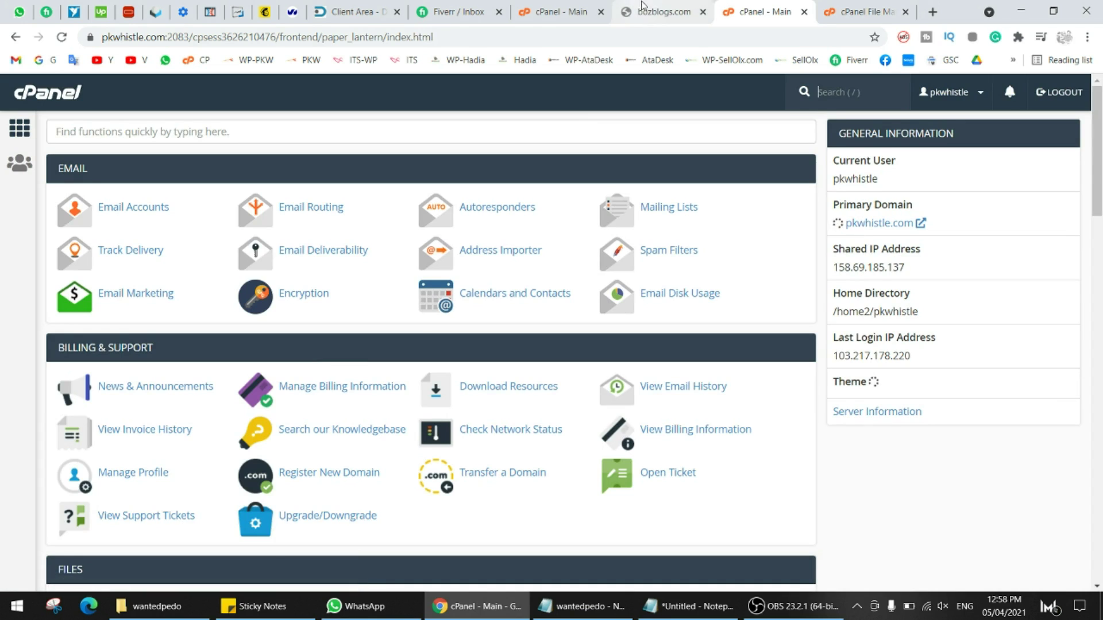
pyautogui.scroll(-4, 422, 322)
# - Reload File Manager and open the new bozblogs.com folder, which holds only .htaccess
pyautogui.click(864, 12)
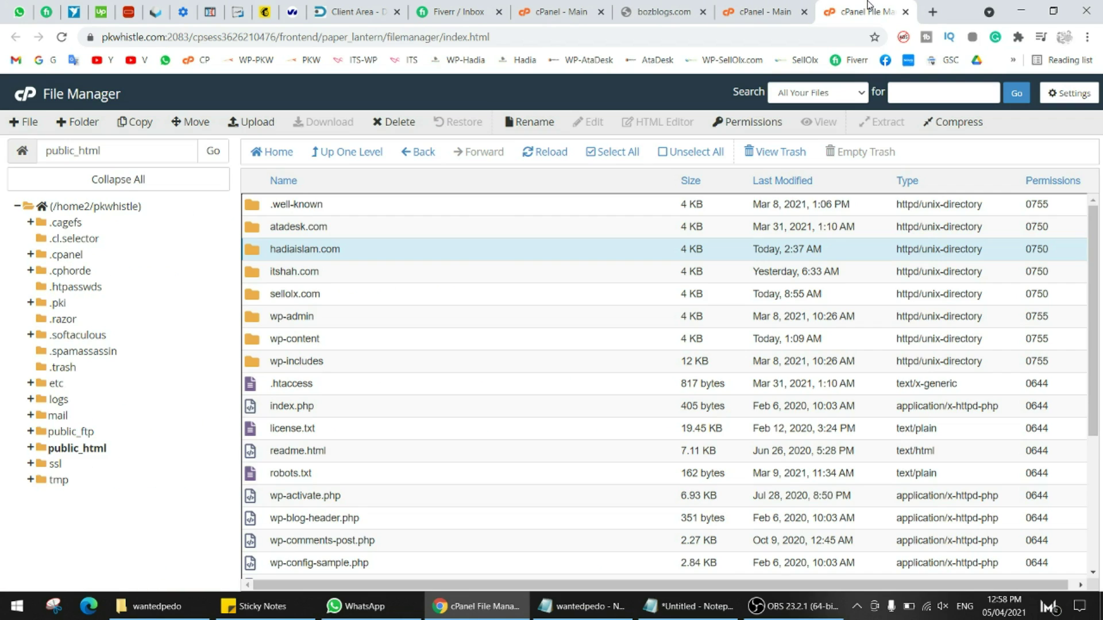
pyautogui.click(547, 152)
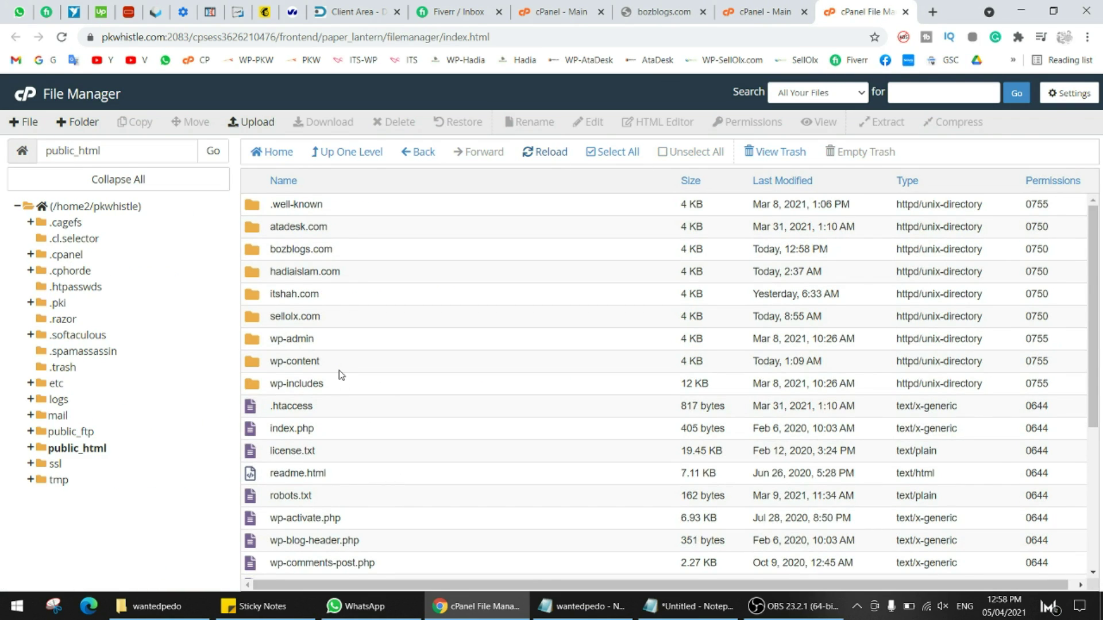
pyautogui.click(388, 254)
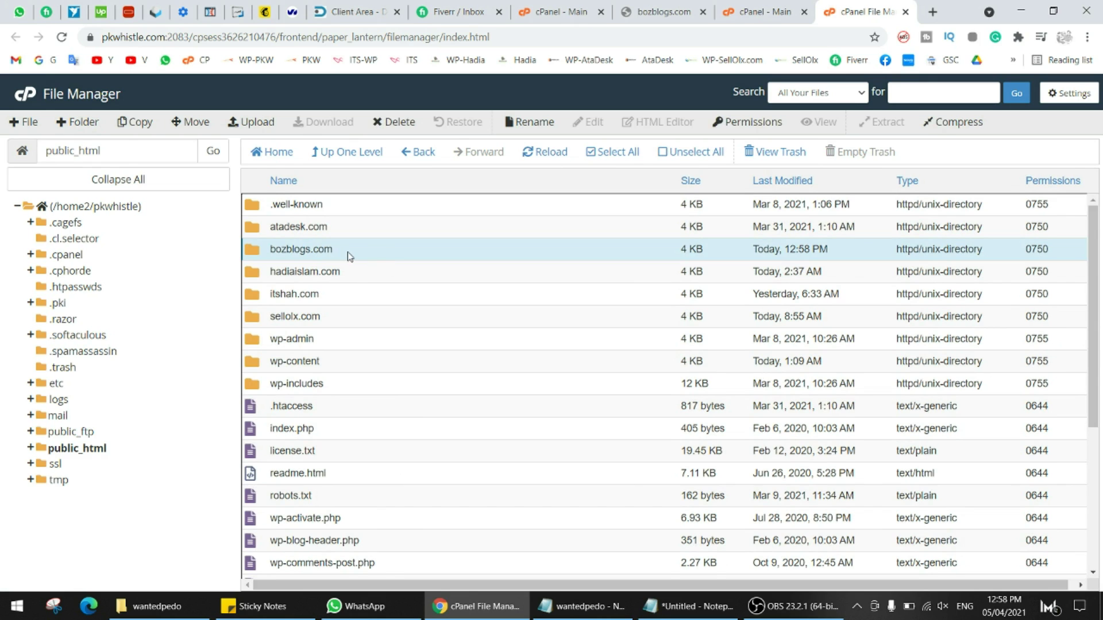
pyautogui.doubleClick(349, 256)
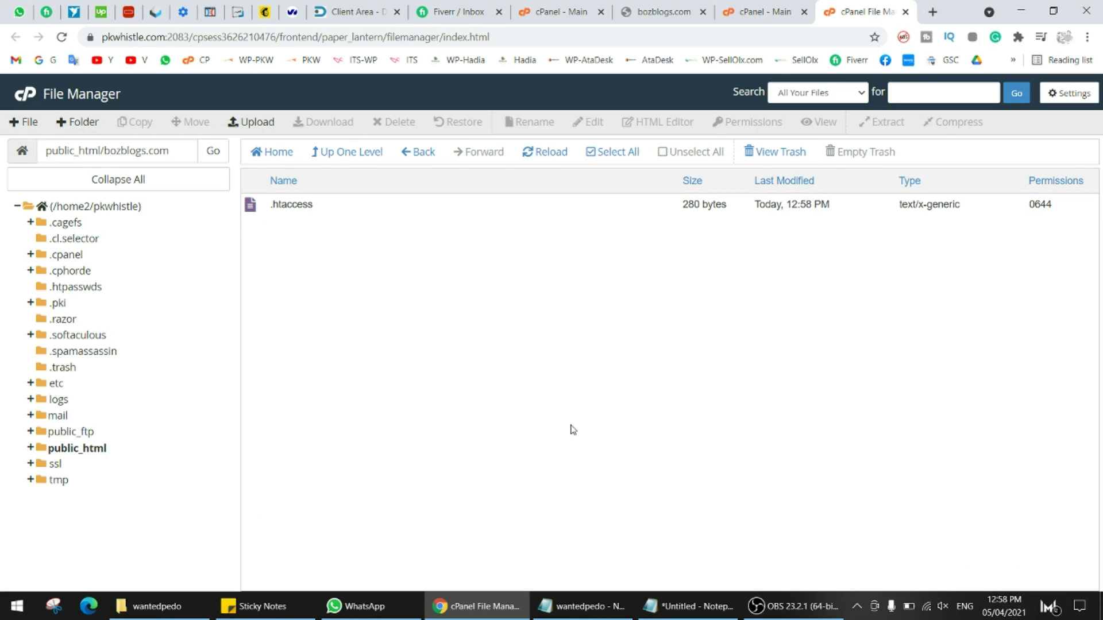
# - Reload the bozblogs.com site page, then return to the cPanel dashboard
pyautogui.click(764, 12)
pyautogui.click(647, 9)
pyautogui.rightClick(647, 9)
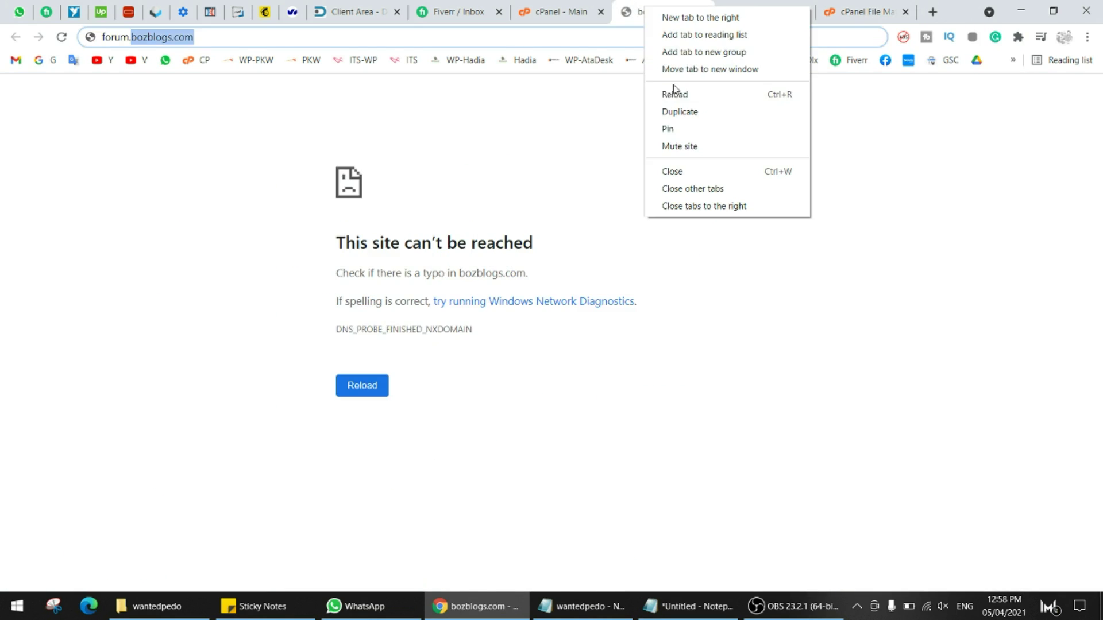
pyautogui.click(675, 94)
pyautogui.click(765, 6)
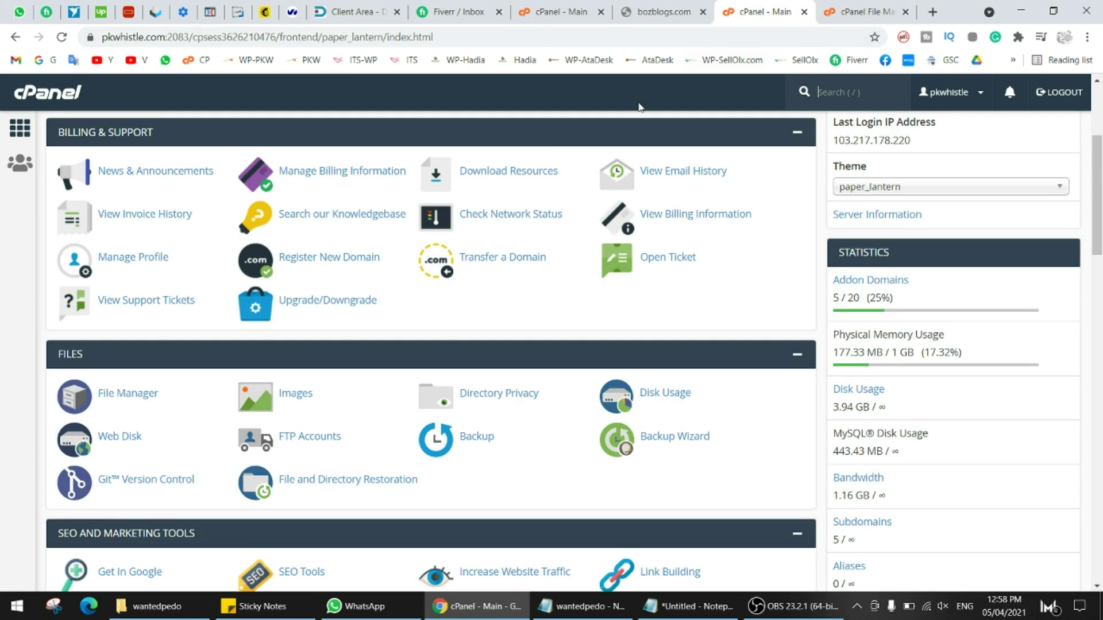
pyautogui.scroll(-20, 348, 349)
# - Scroll to Softaculous Apps Installer and browse its Scripts and Categories carousels for WordPress
pyautogui.scroll(-10, 348, 349)
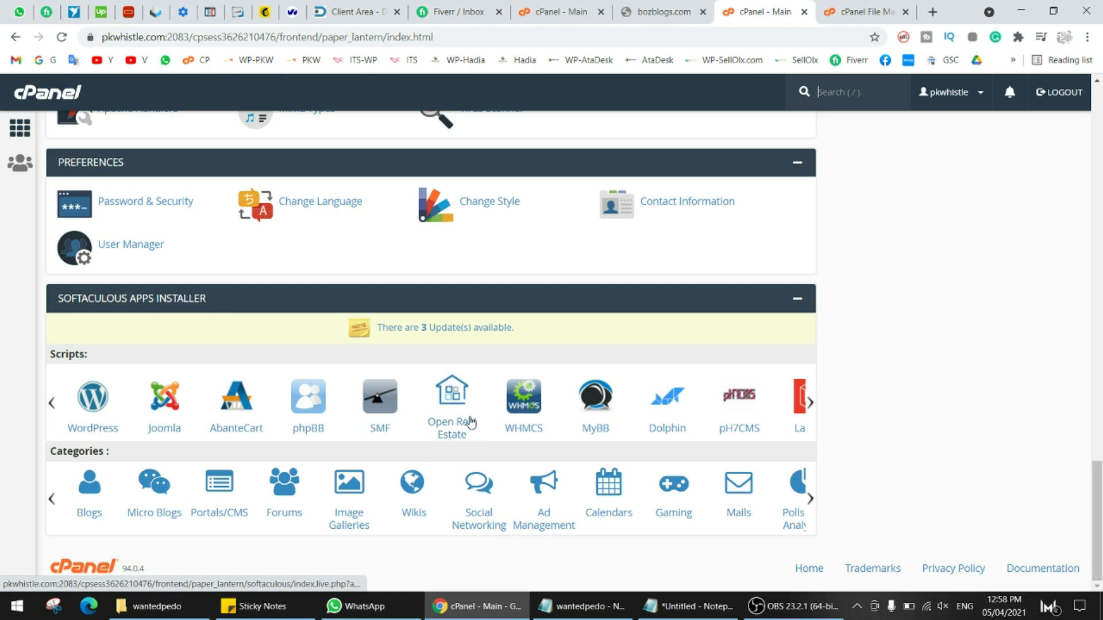
pyautogui.moveTo(809, 405)
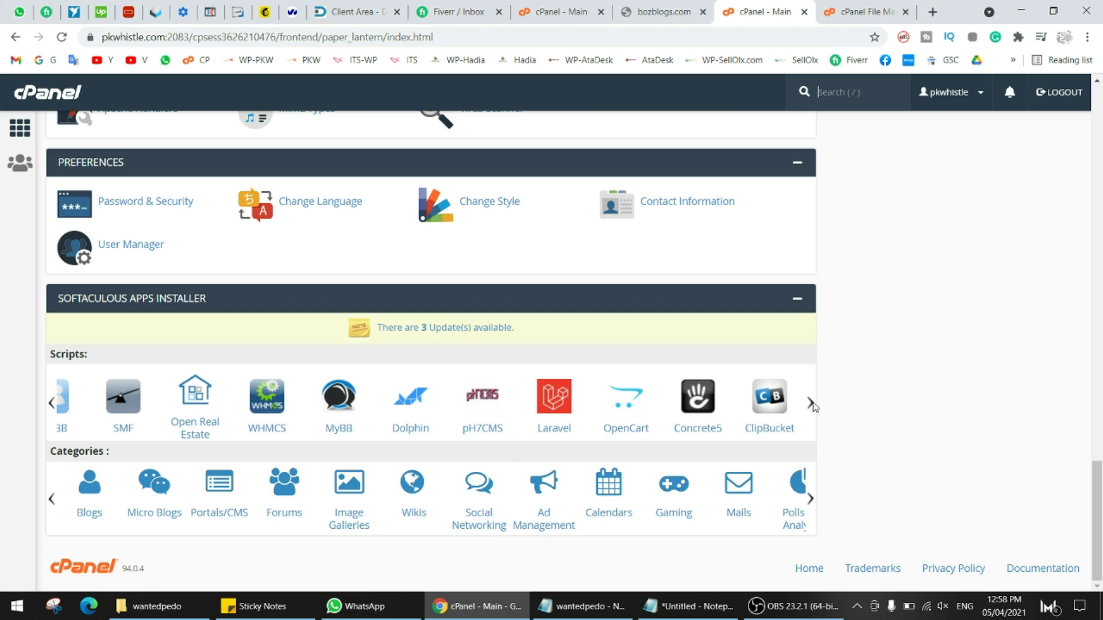
pyautogui.moveTo(809, 500)
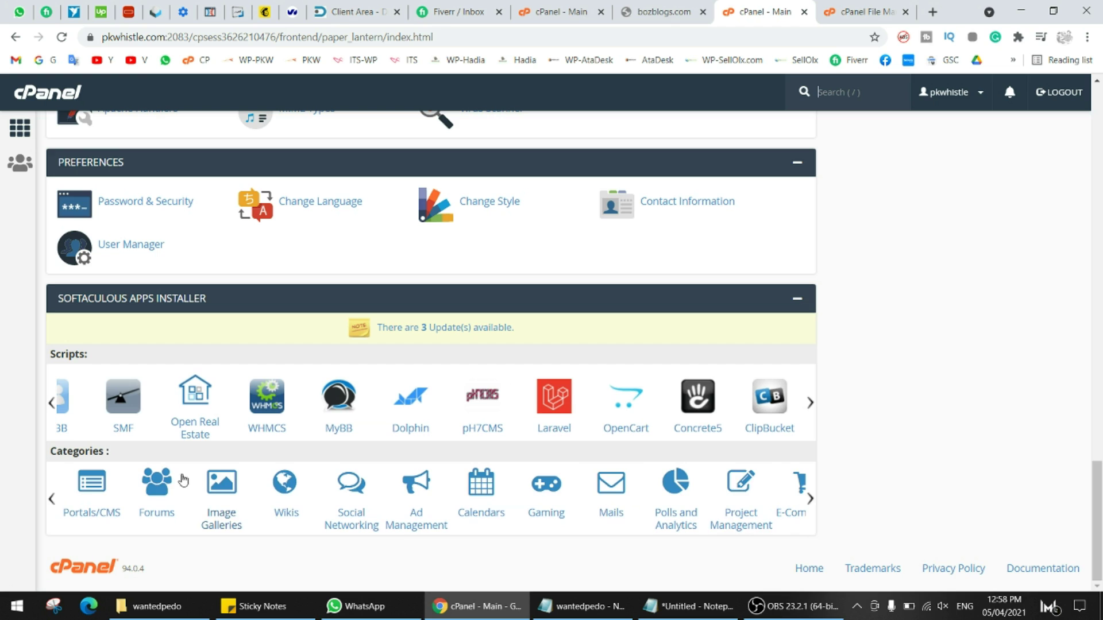
pyautogui.moveTo(50, 501)
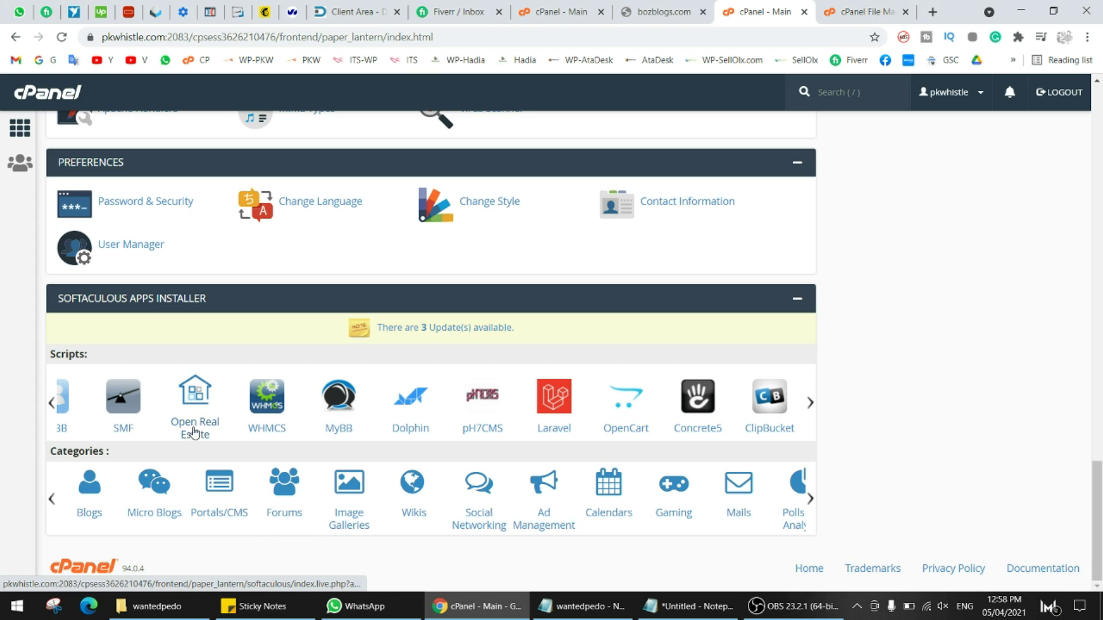
pyautogui.moveTo(51, 404)
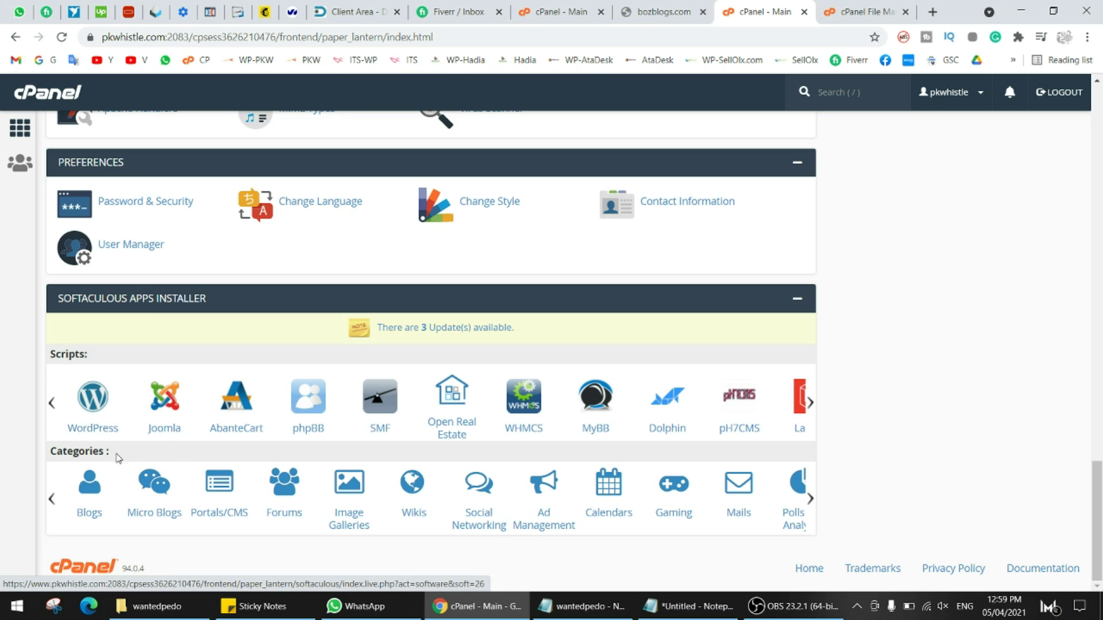
# - Open WordPress in Softaculous, review its current installations, and start a new installation
pyautogui.click(91, 424)
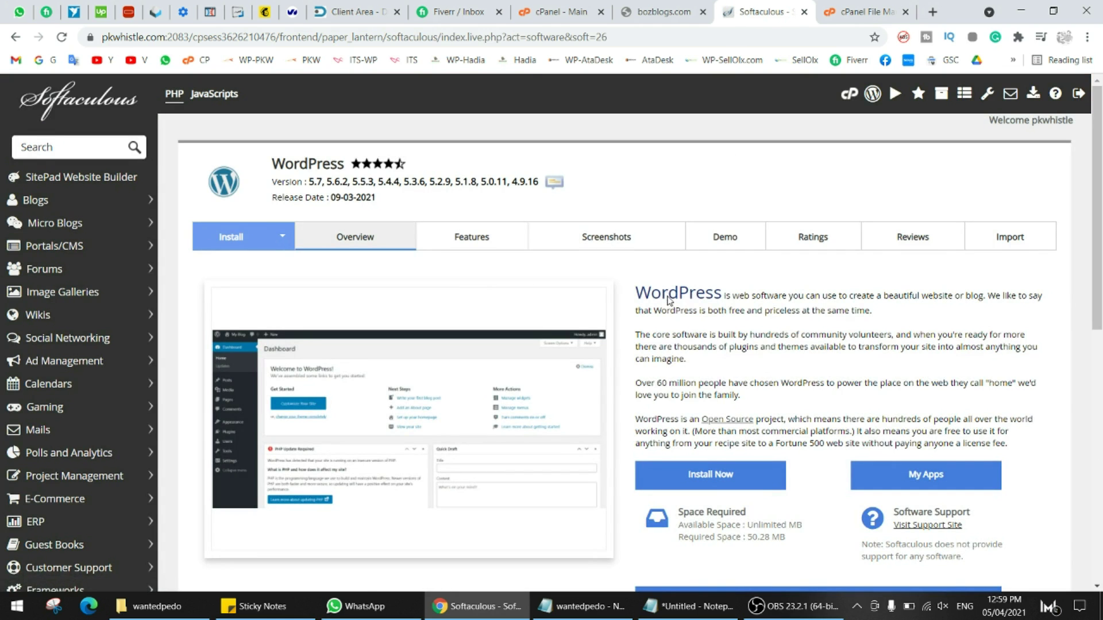
pyautogui.moveTo(1100, 174); pyautogui.dragTo(1100, 265)
pyautogui.scroll(-5, 772, 250)
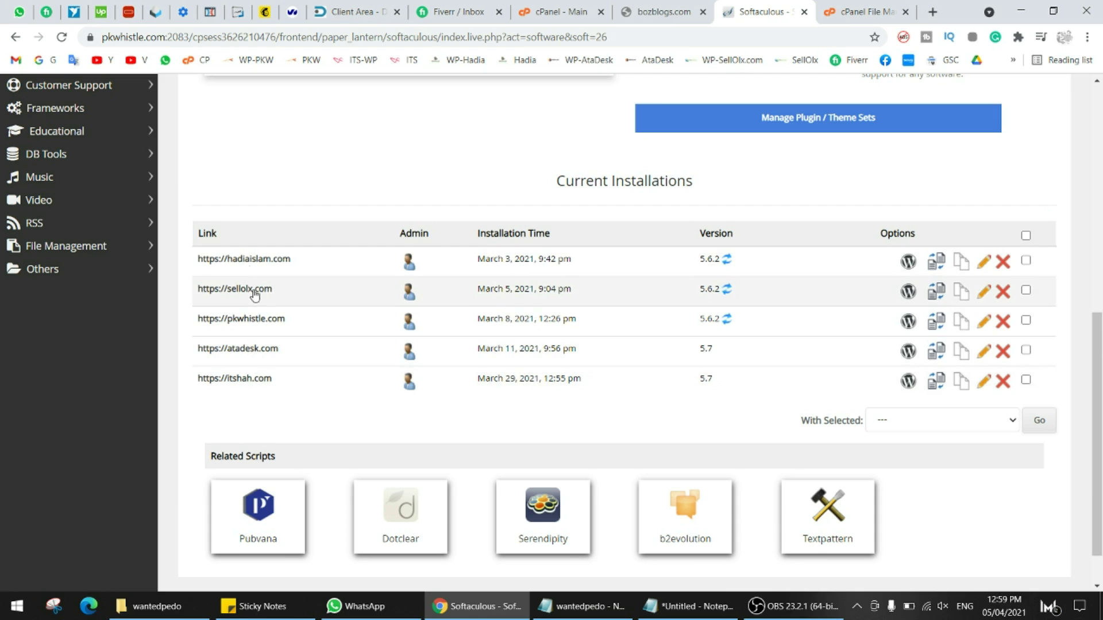
pyautogui.scroll(6, 277, 247)
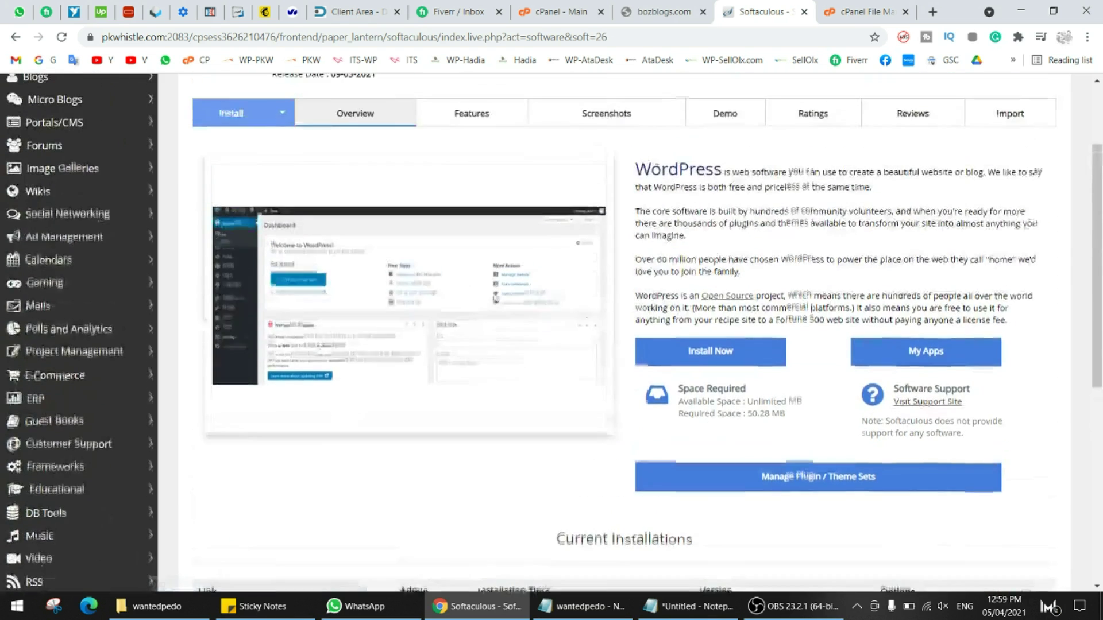
pyautogui.click(670, 4)
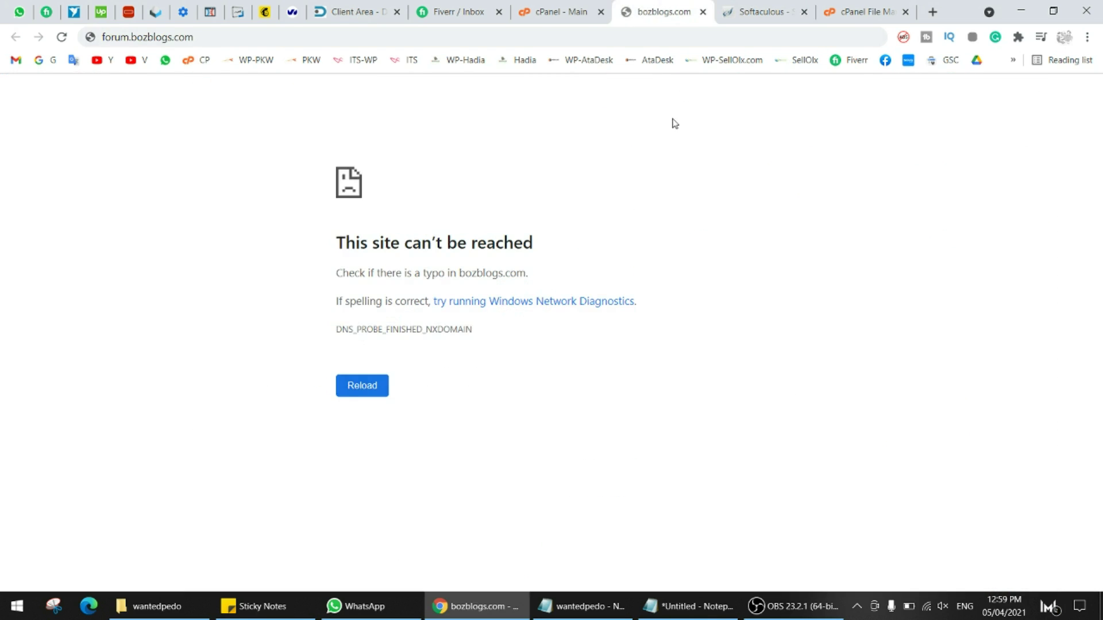
pyautogui.click(763, 5)
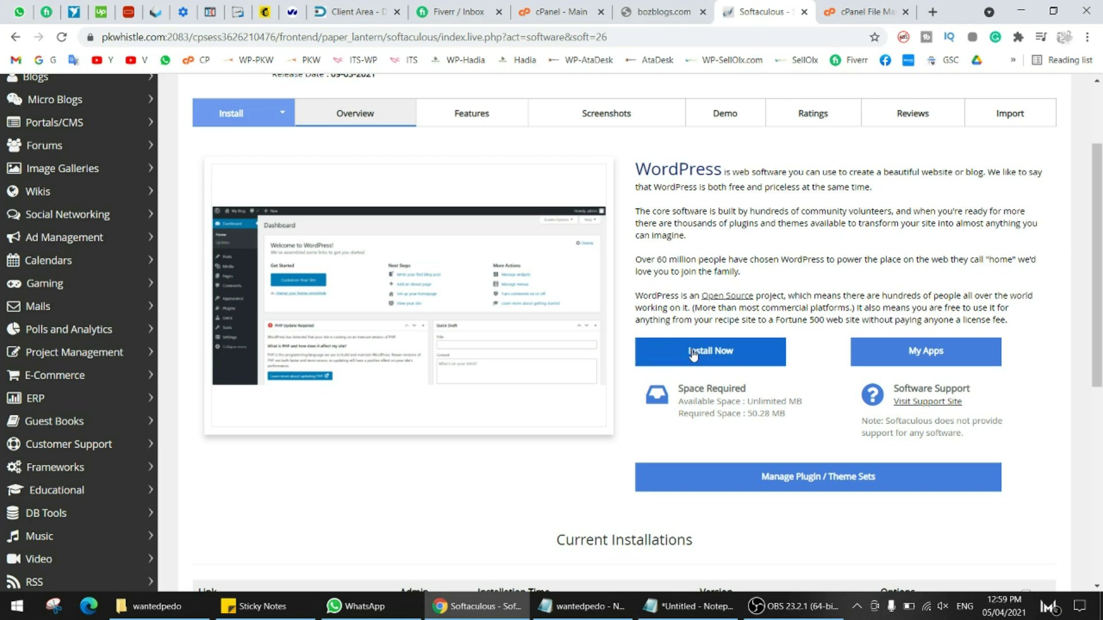
pyautogui.click(696, 352)
pyautogui.scroll(-1, 728, 332)
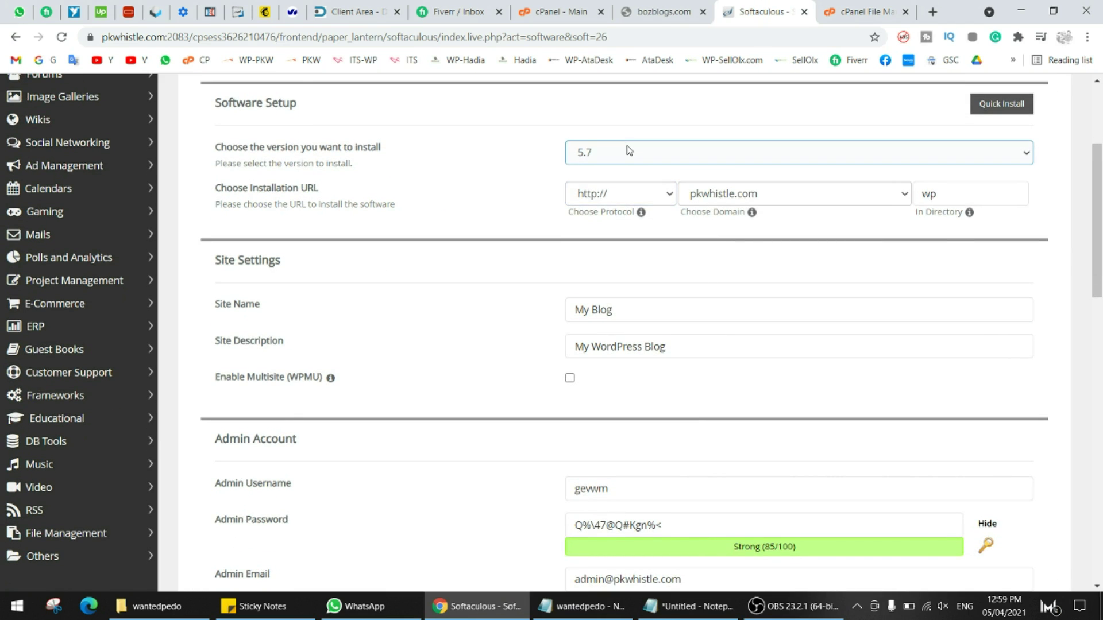
# - Keep WordPress version 5.7 selected and bring up the installation protocol choices
pyautogui.click(652, 152)
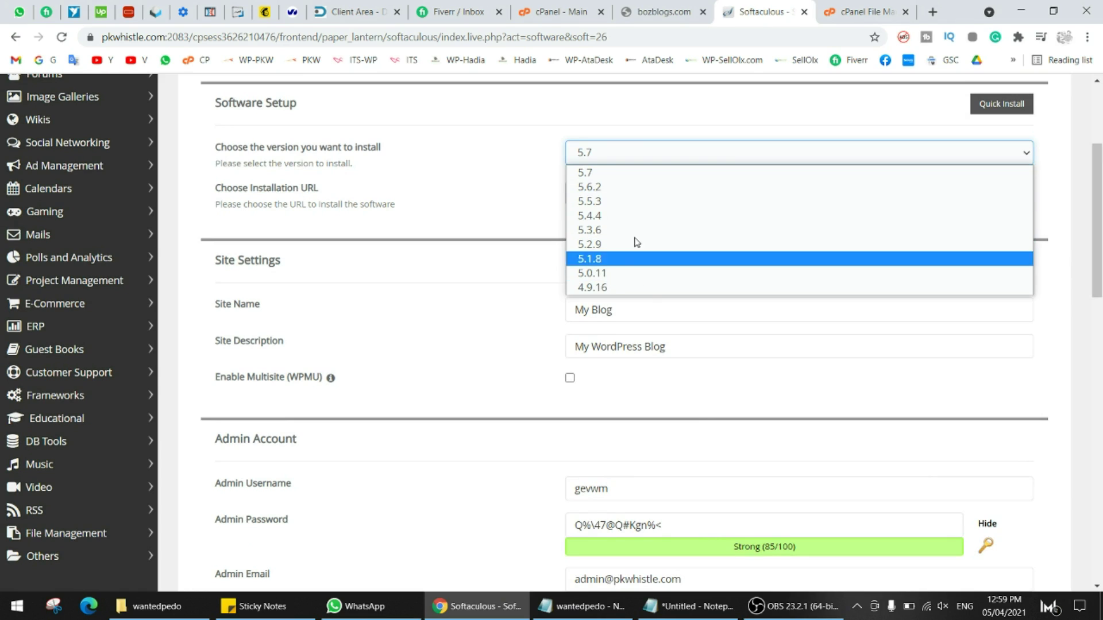
pyautogui.click(626, 152)
pyautogui.click(604, 152)
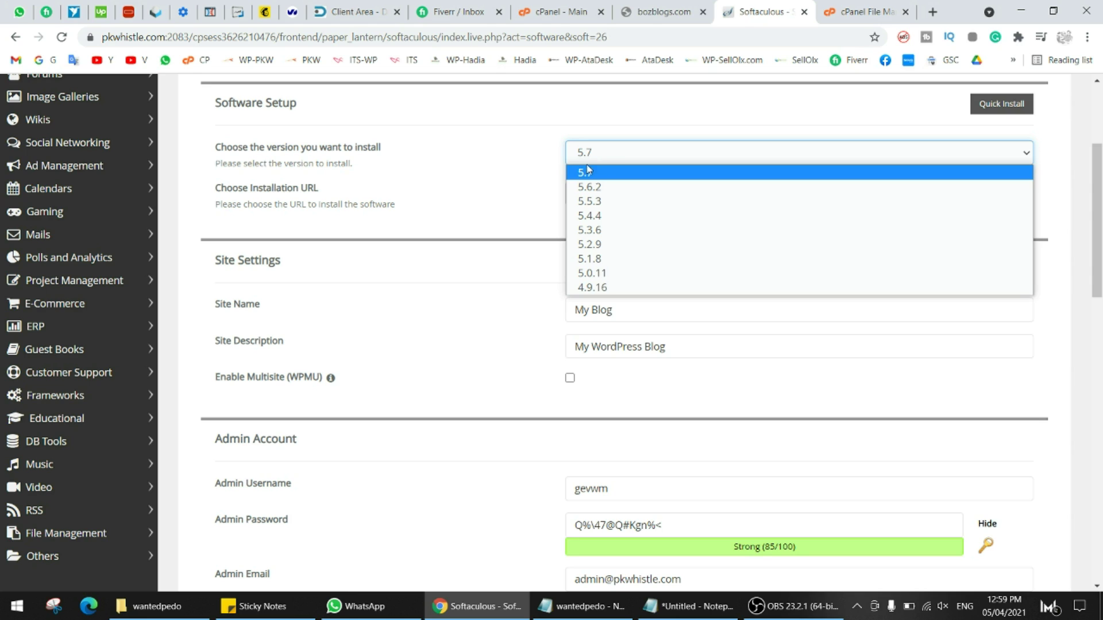
pyautogui.click(603, 154)
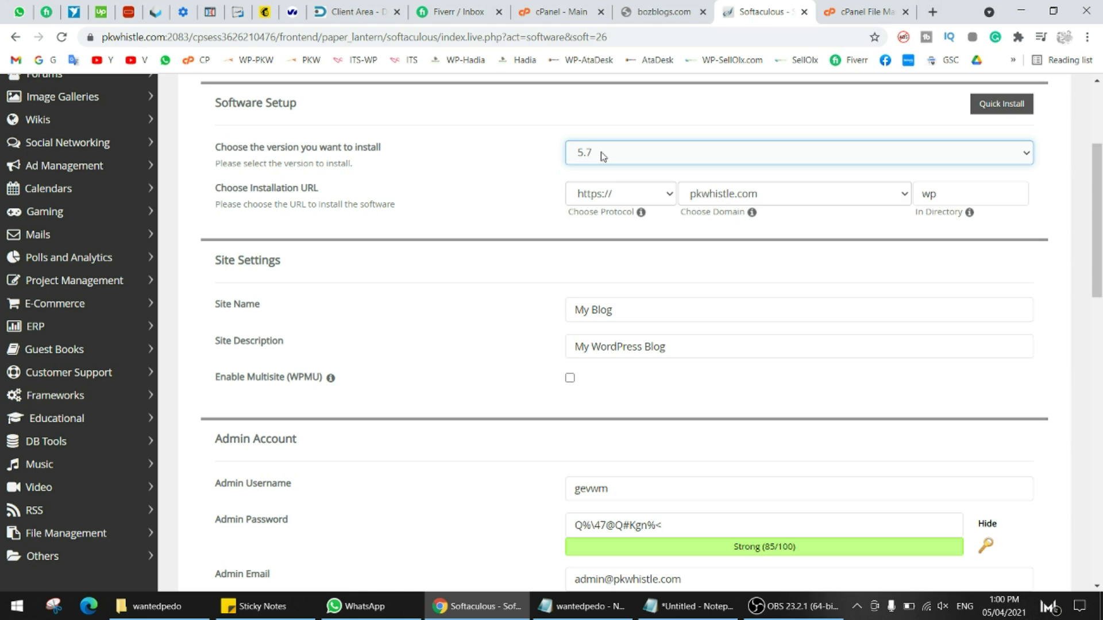
pyautogui.click(656, 194)
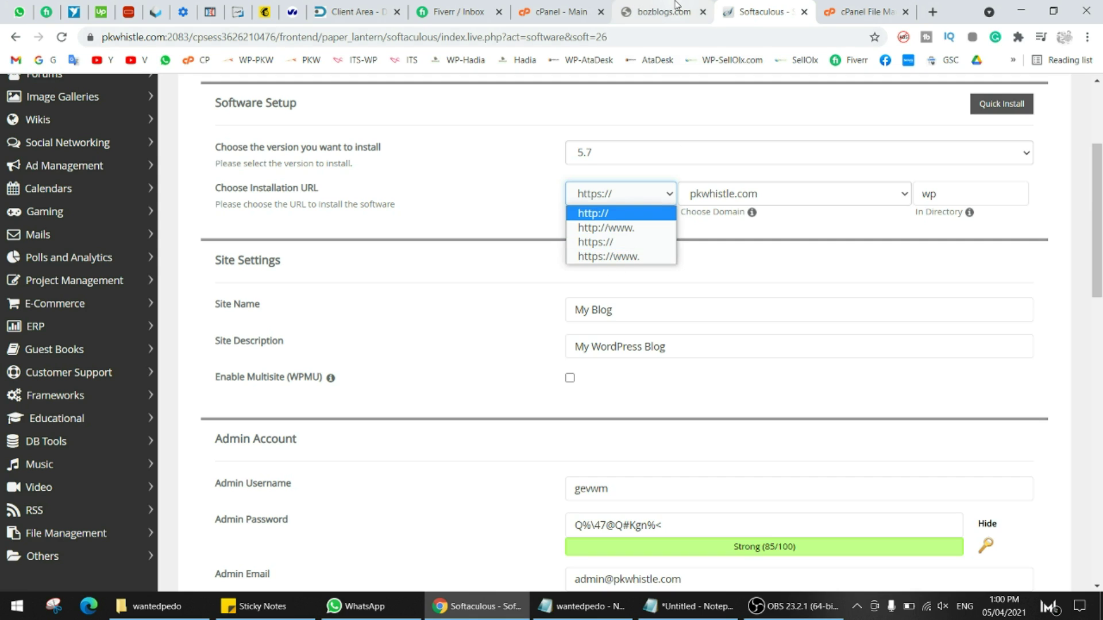
pyautogui.click(660, 11)
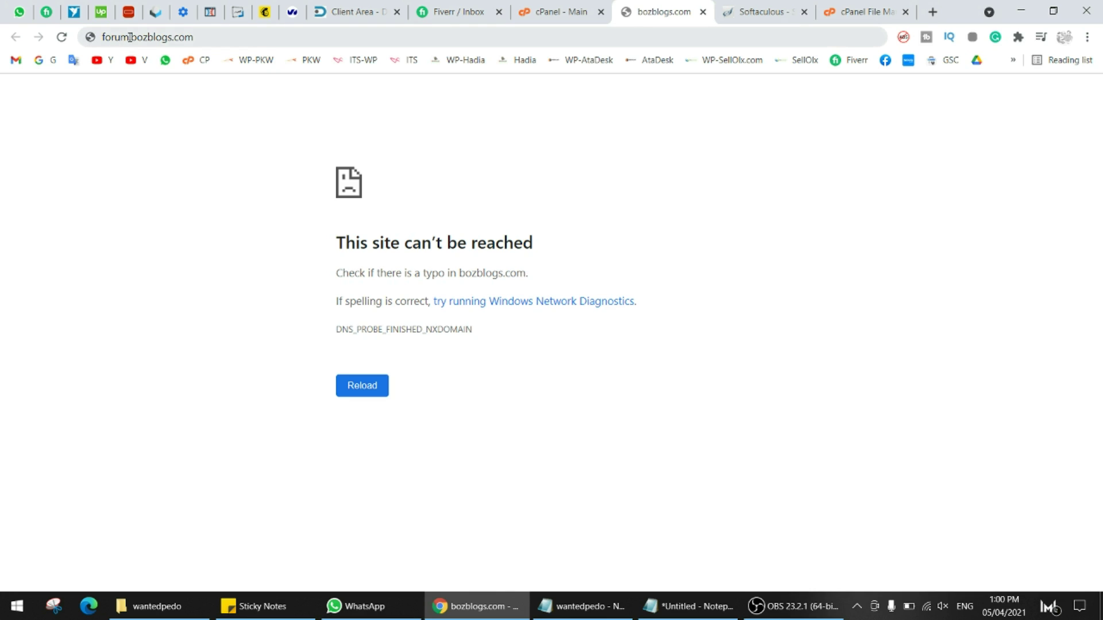
# - Remove the forum. prefix to load bozblogs.com and check its connection details
pyautogui.moveTo(130, 38); pyautogui.dragTo(86, 40)
pyautogui.press('BackSpace')
pyautogui.press('Return')
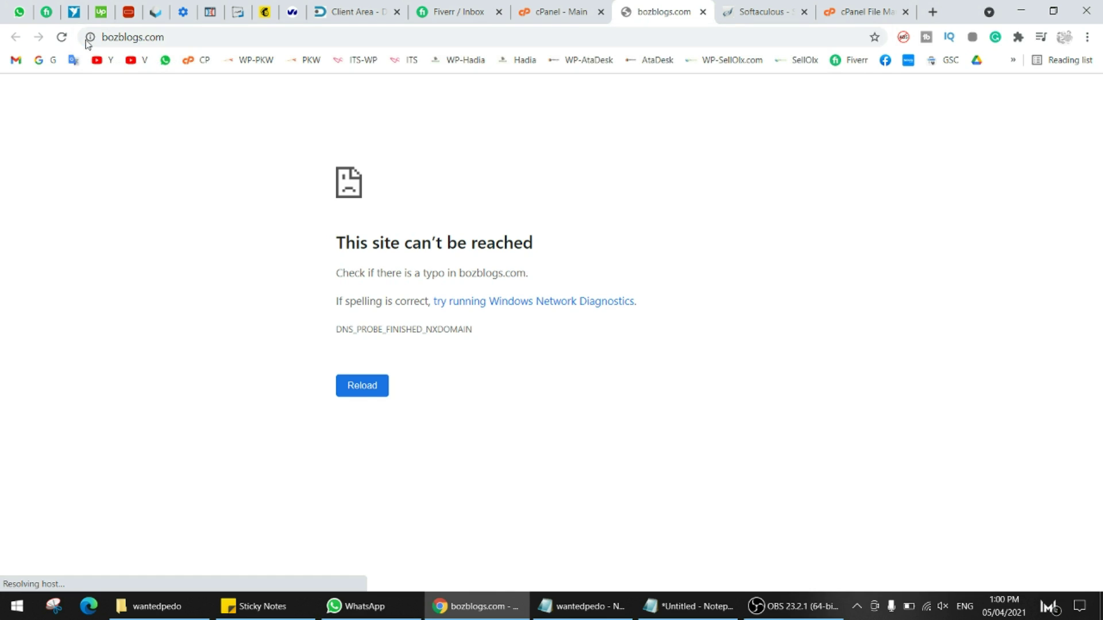
pyautogui.click(90, 37)
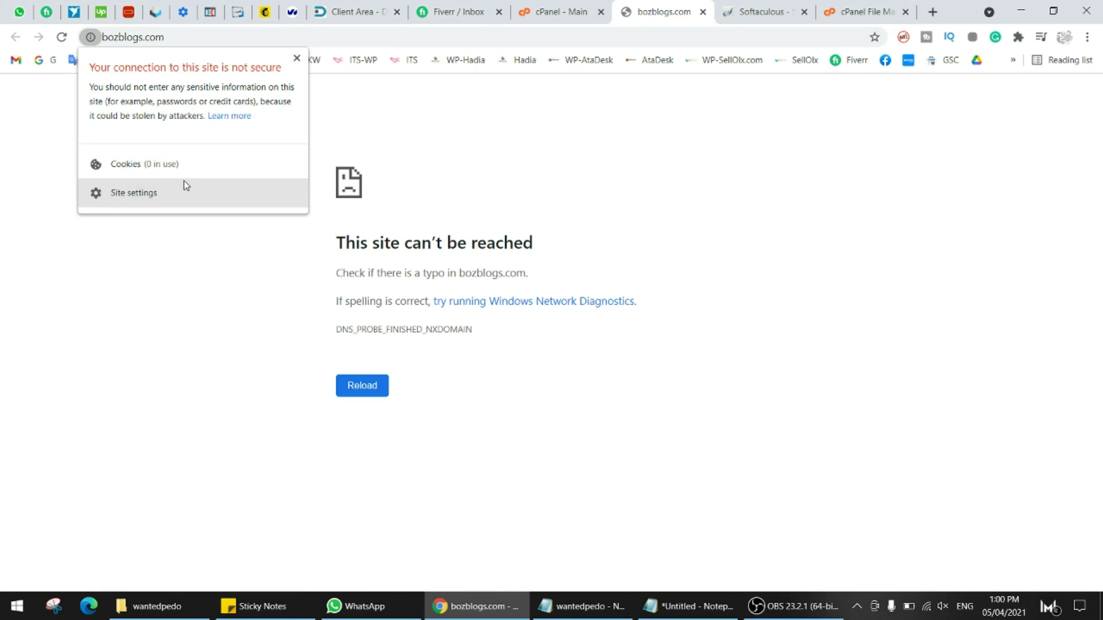
pyautogui.click(189, 223)
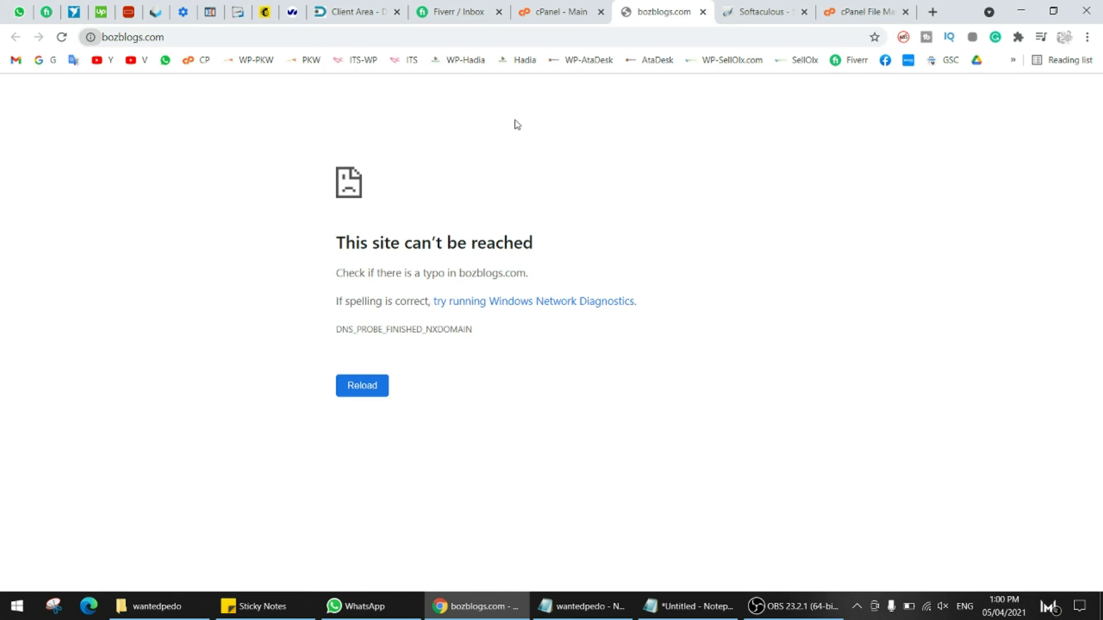
# - Open the hadiaislam.com bookmark in a new tab and compare its connection security
pyautogui.middleClick(531, 61)
pyautogui.click(884, 11)
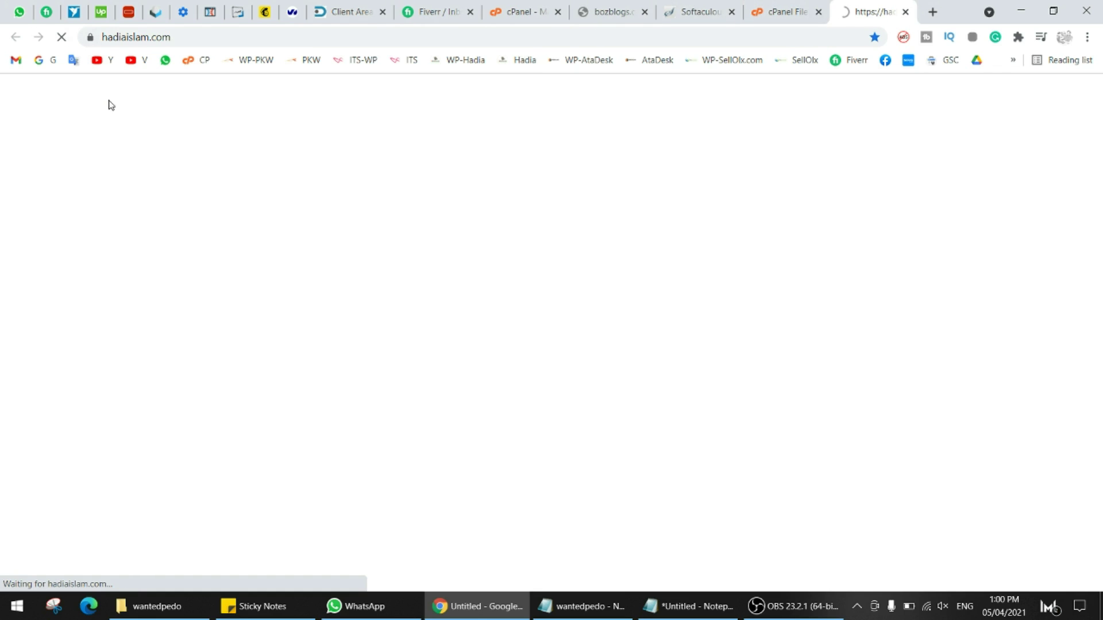
pyautogui.click(90, 38)
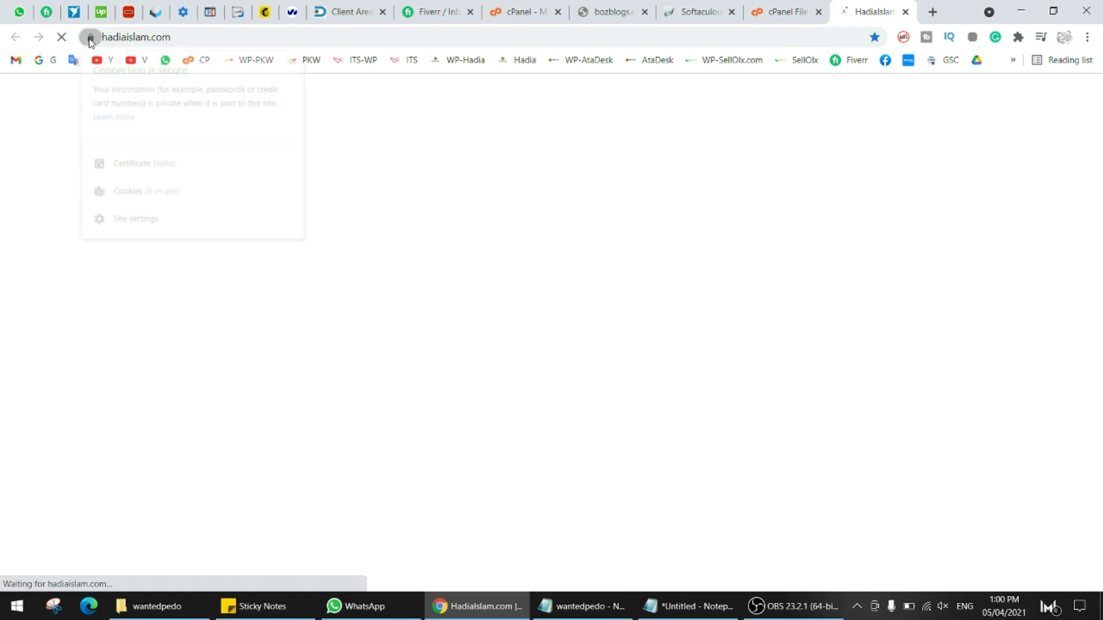
pyautogui.click(701, 130)
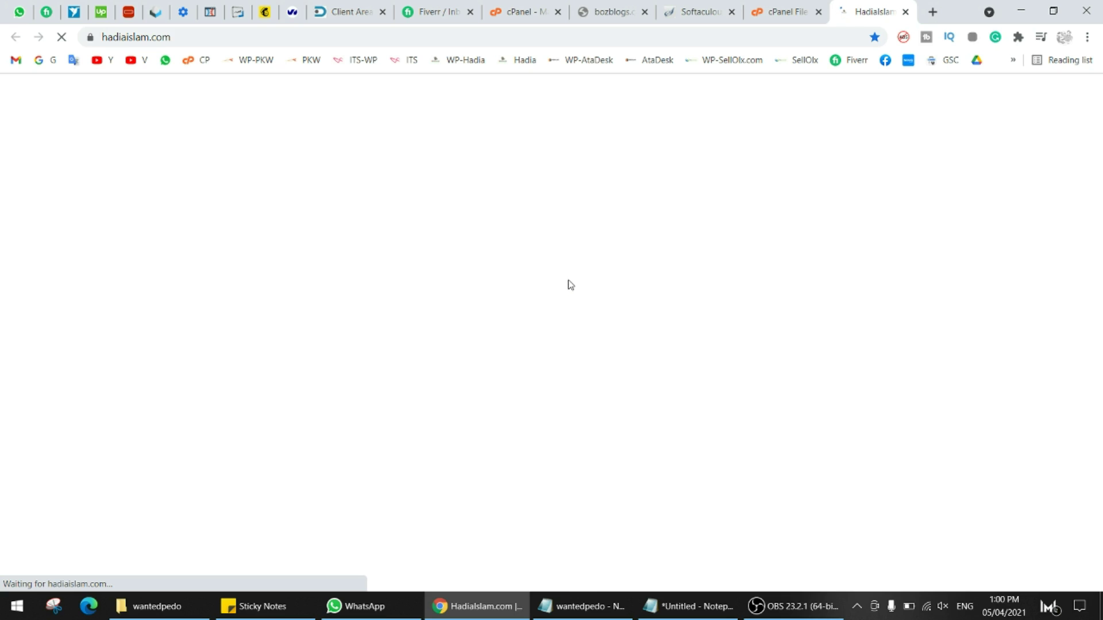
pyautogui.click(600, 11)
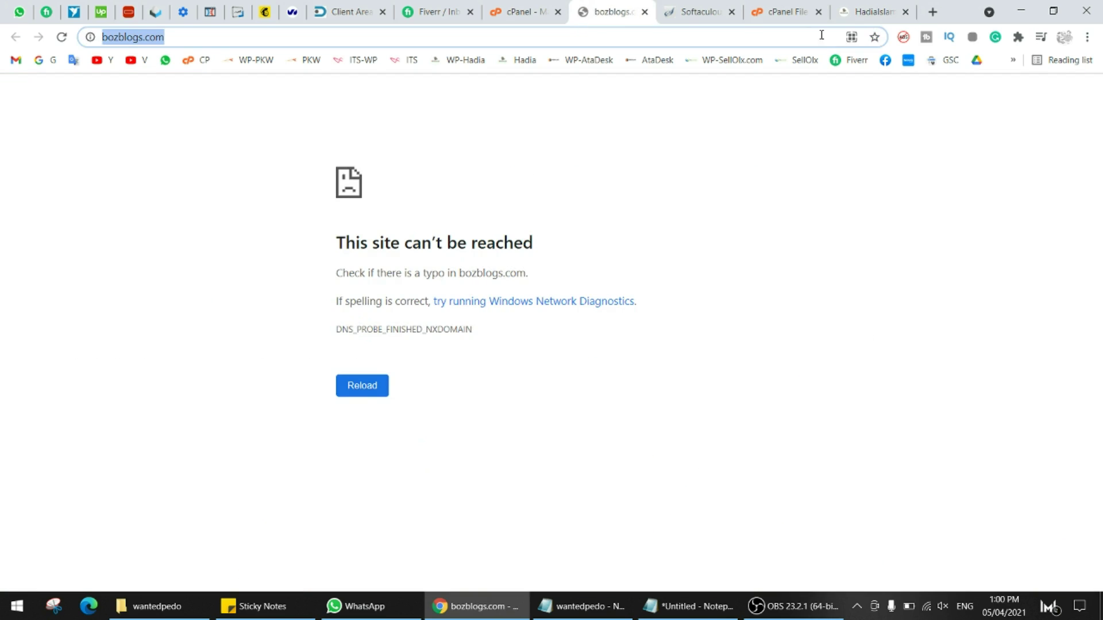
# - Test bozblogs.com in a new incognito window, then close that window
pyautogui.click(1087, 37)
pyautogui.click(1004, 91)
pyautogui.write('http://bozblogs.com/')
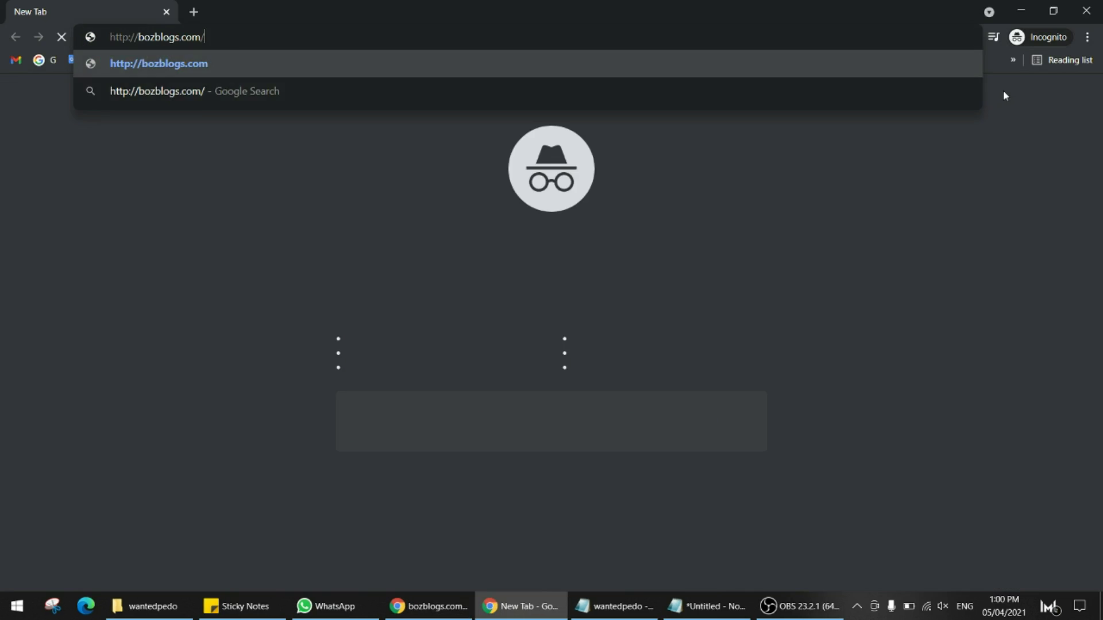
pyautogui.press('Return')
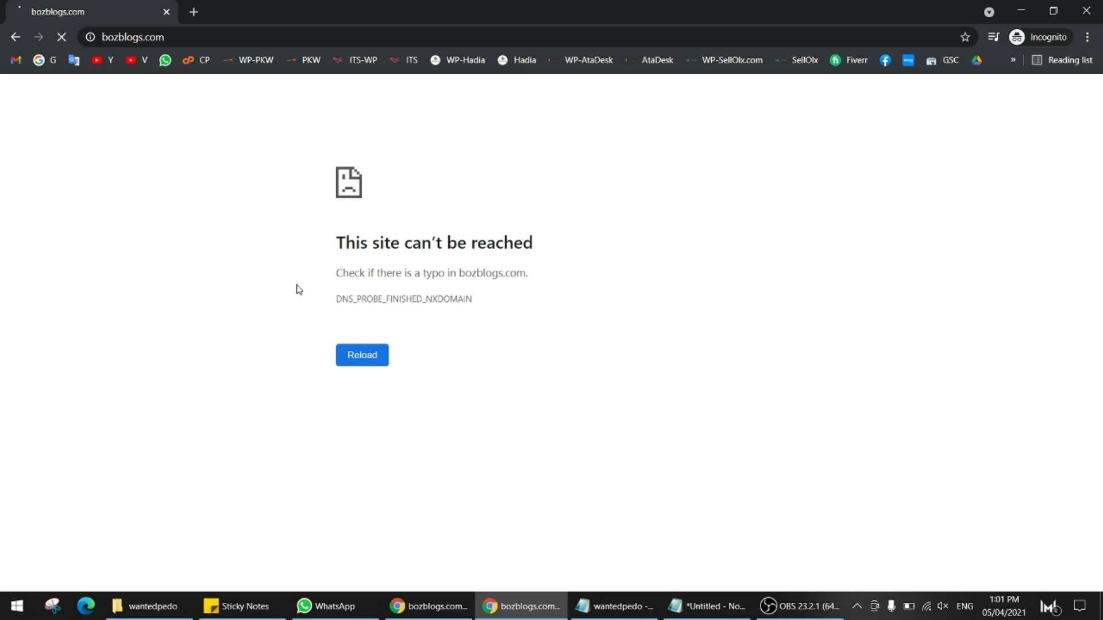
pyautogui.hotkey('ctrl', 'w')
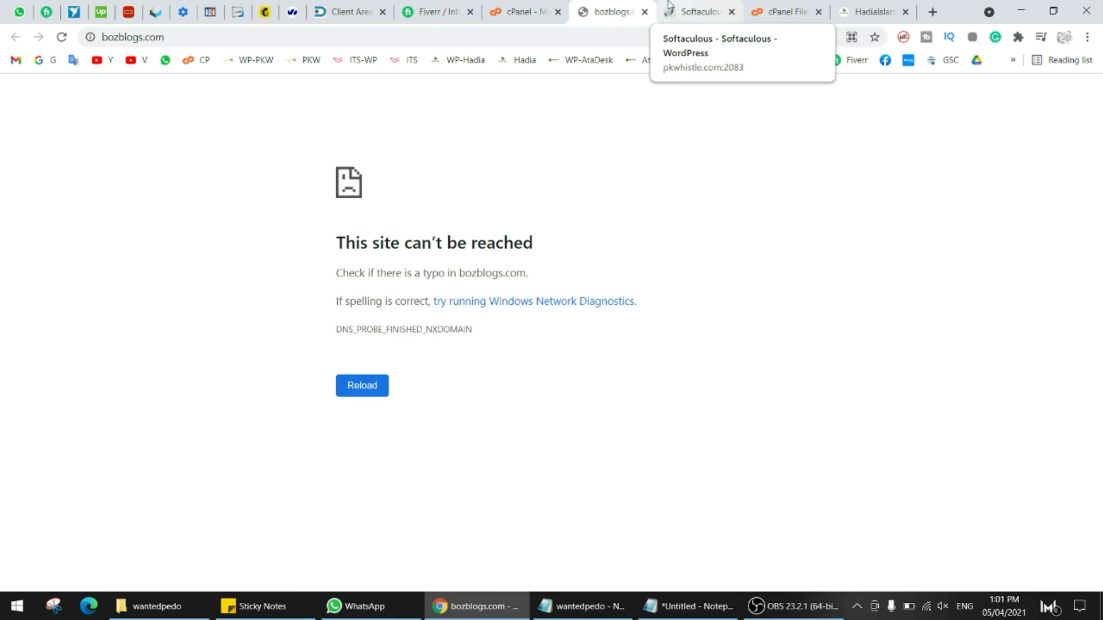
# - Close the hadiaislam.com tab and return to the Softaculous protocol choices
pyautogui.click(687, 4)
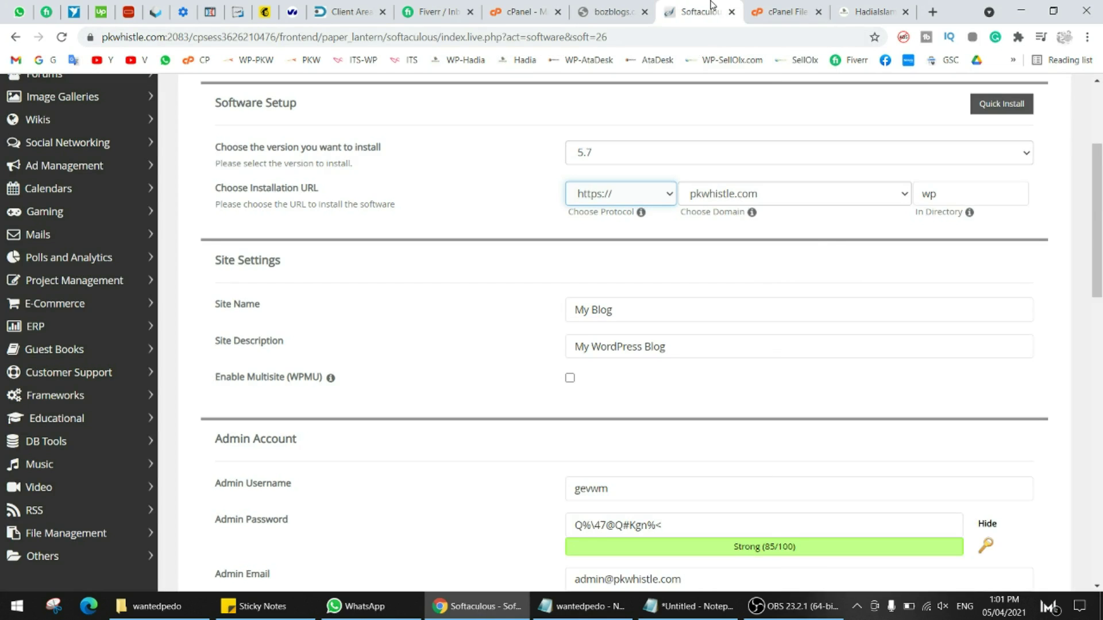
pyautogui.click(764, 4)
pyautogui.click(856, 7)
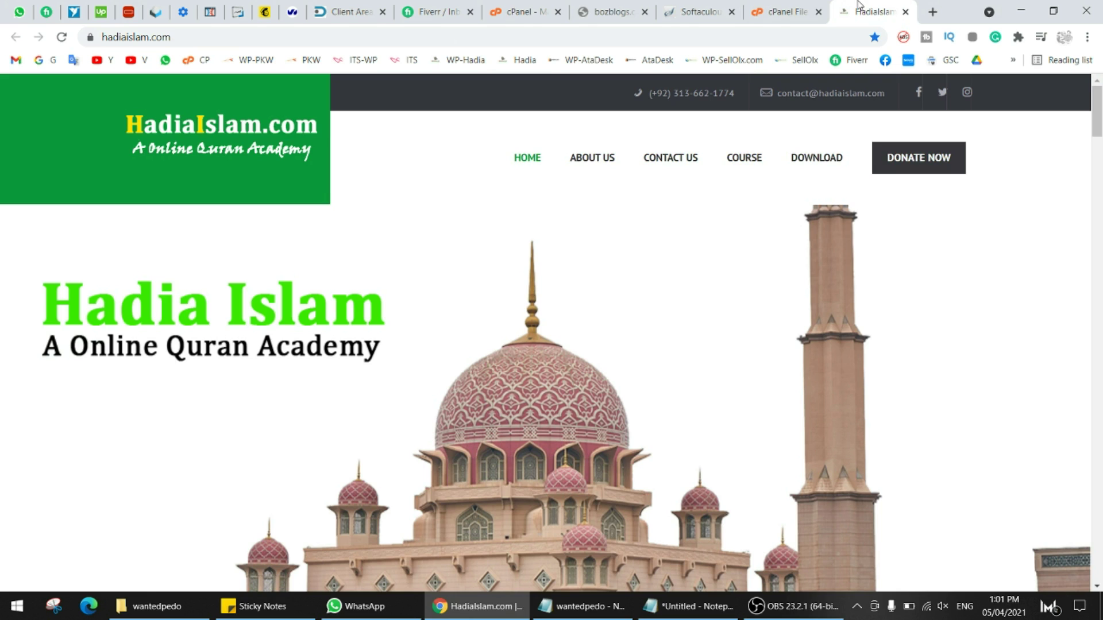
pyautogui.hotkey('ctrl', 'w')
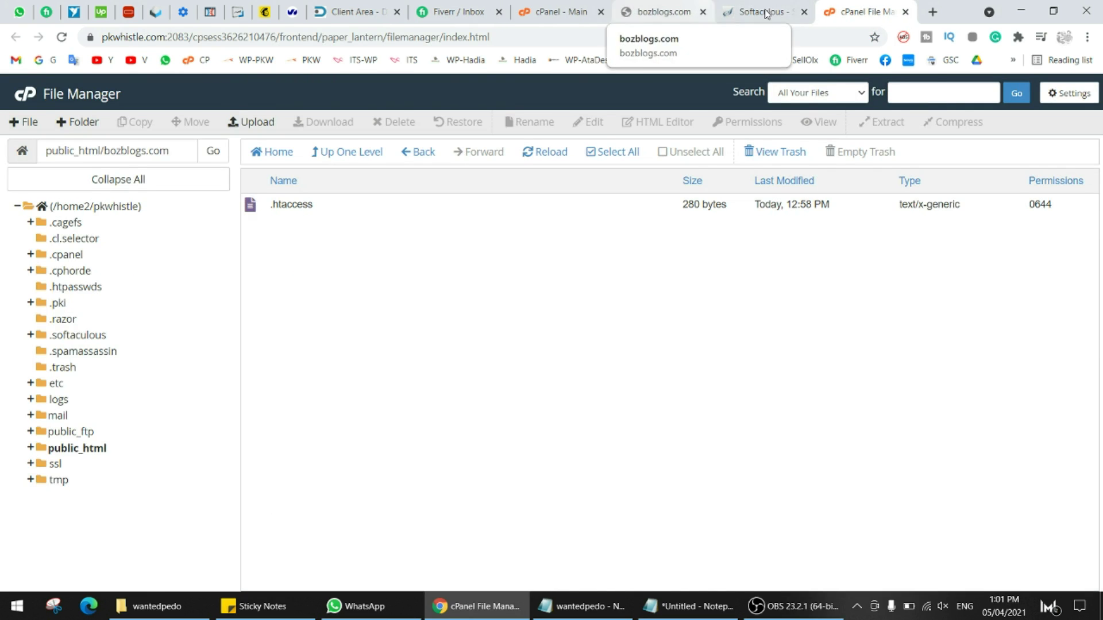
pyautogui.click(763, 5)
pyautogui.click(613, 197)
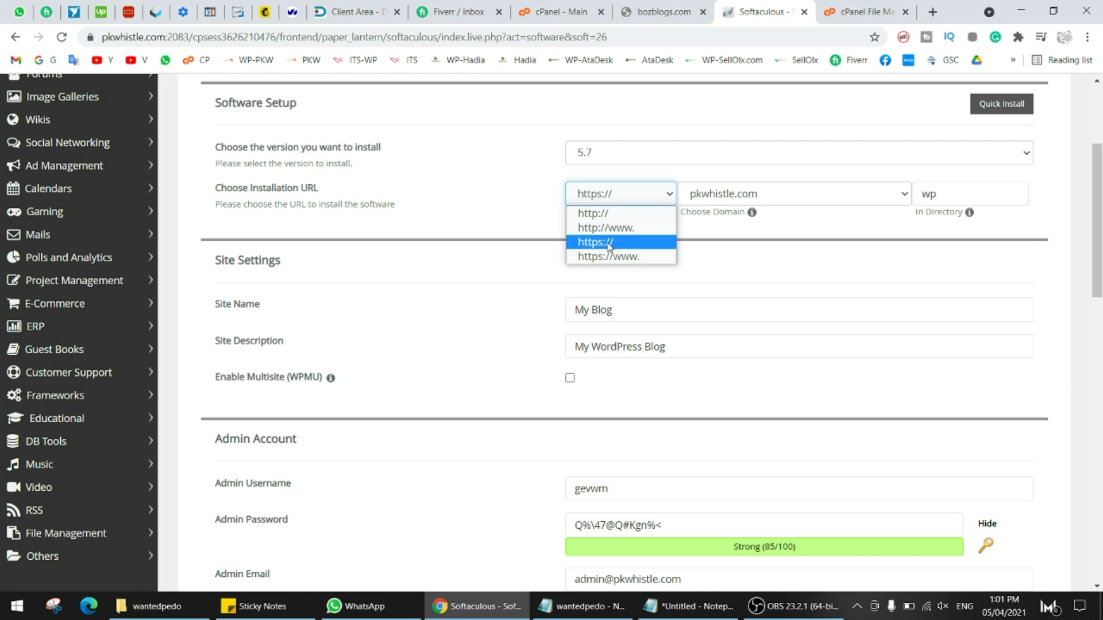
# - Compare connection details of bozblogs.com and the cPanel site, then return to Softaculous
pyautogui.click(663, 12)
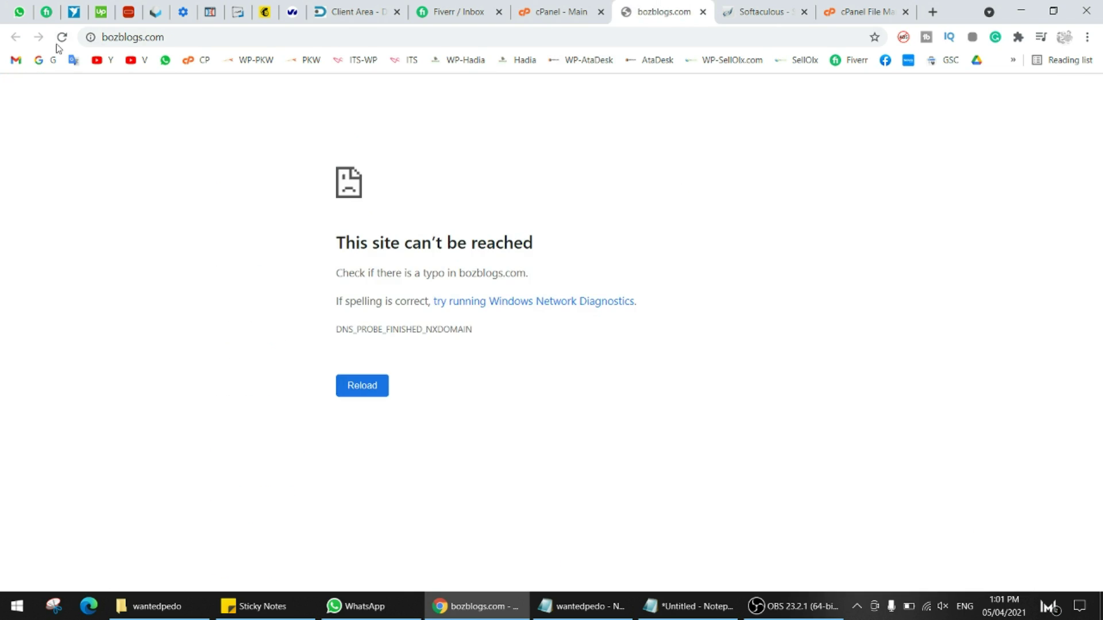
pyautogui.click(91, 37)
pyautogui.click(554, 12)
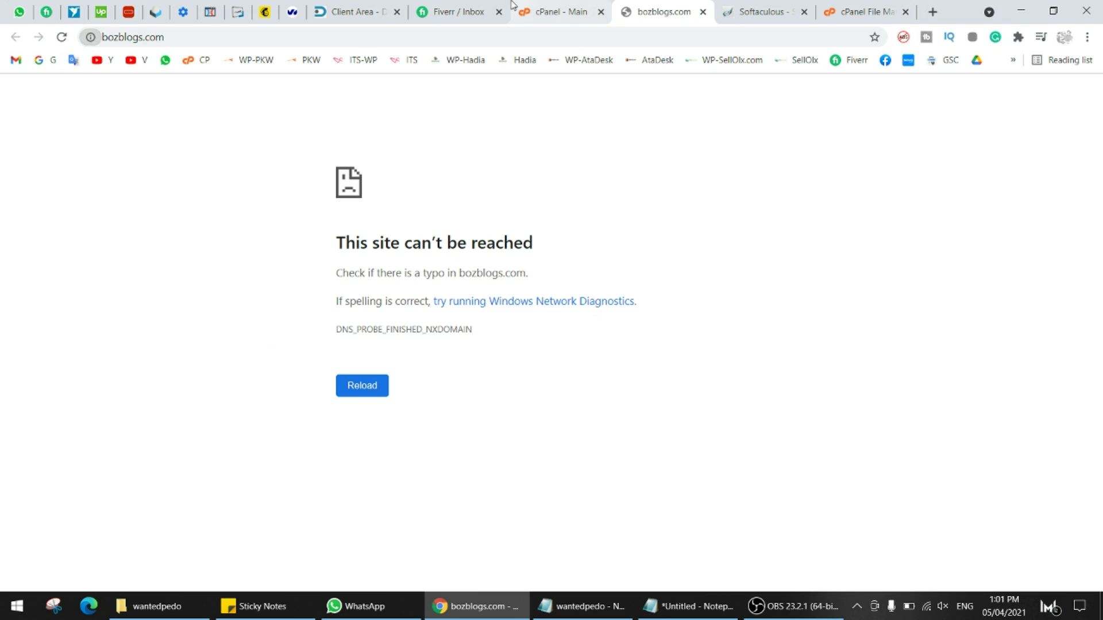
pyautogui.click(90, 37)
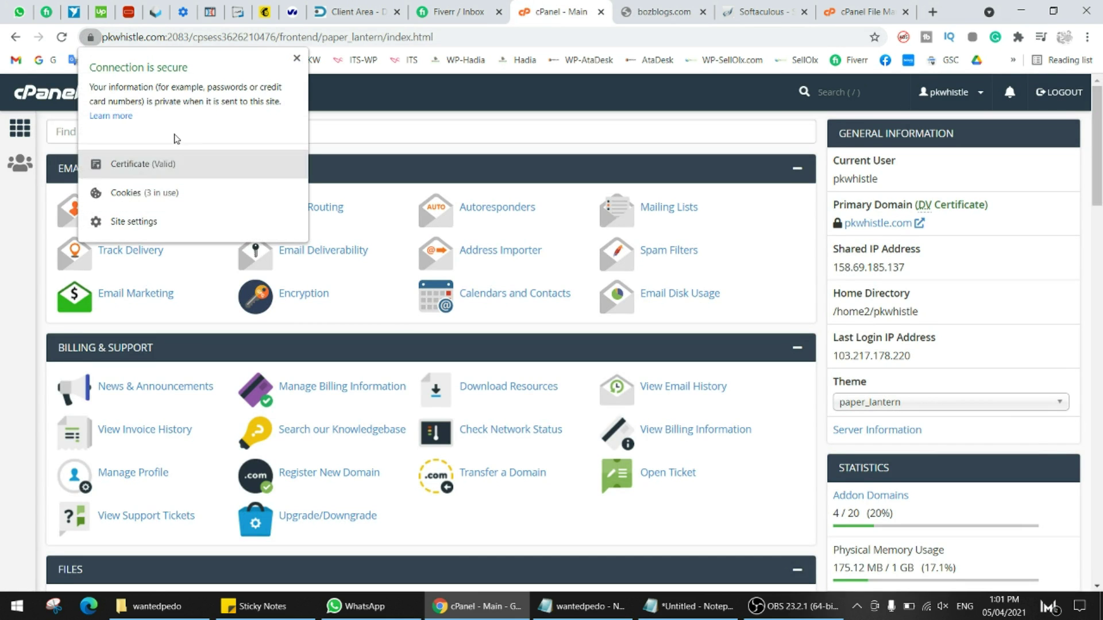
pyautogui.click(781, 19)
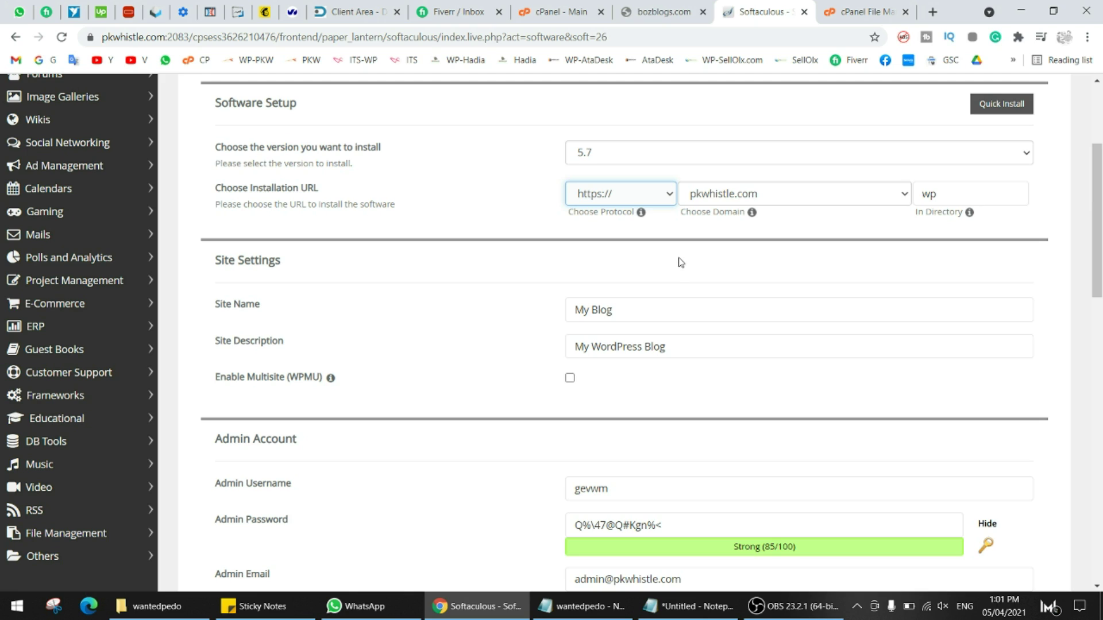
pyautogui.click(653, 312)
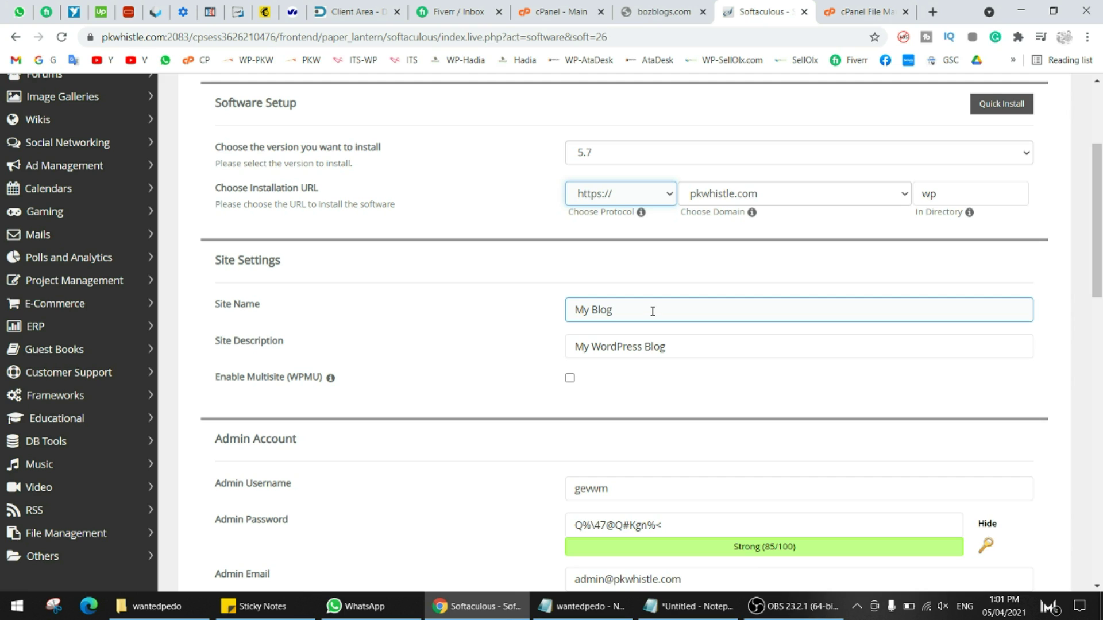
pyautogui.click(675, 266)
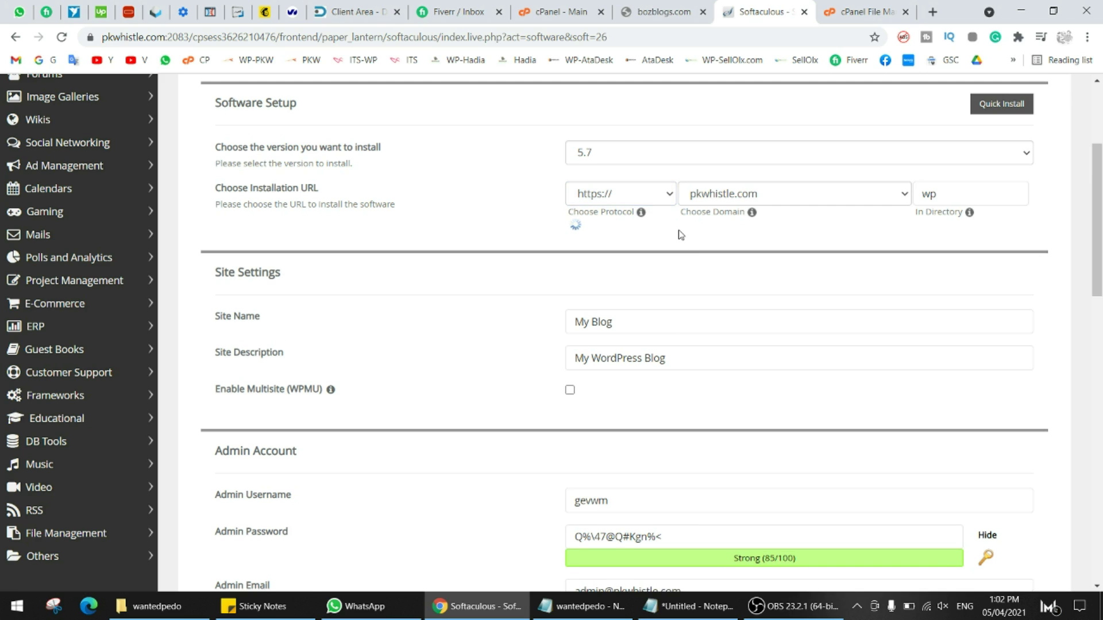
pyautogui.click(626, 198)
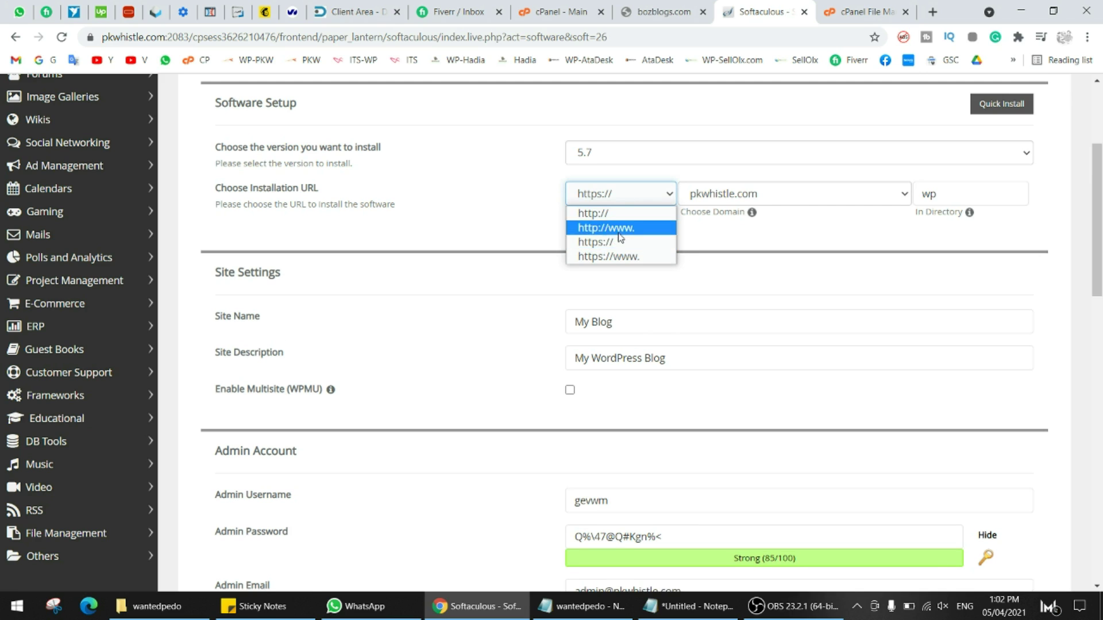
pyautogui.click(619, 243)
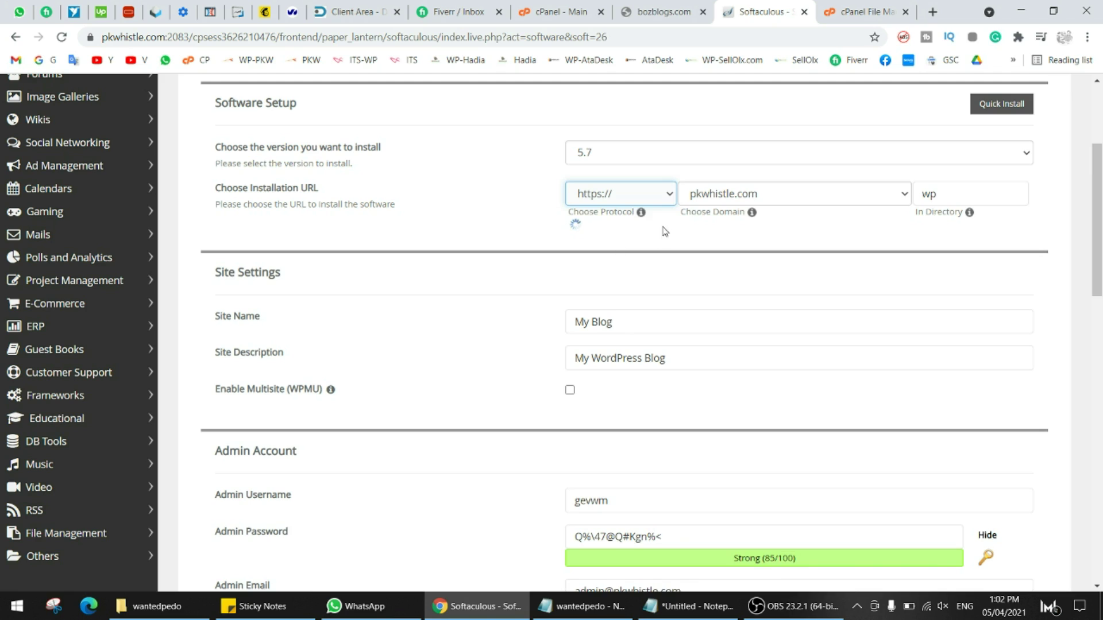
pyautogui.click(722, 274)
pyautogui.click(645, 197)
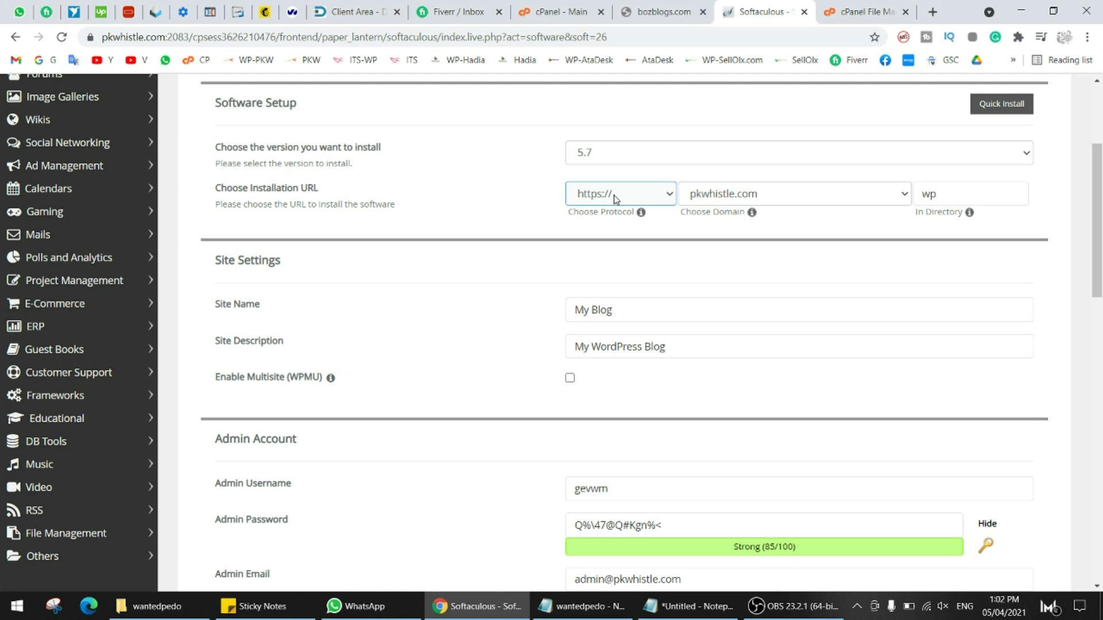
pyautogui.click(615, 199)
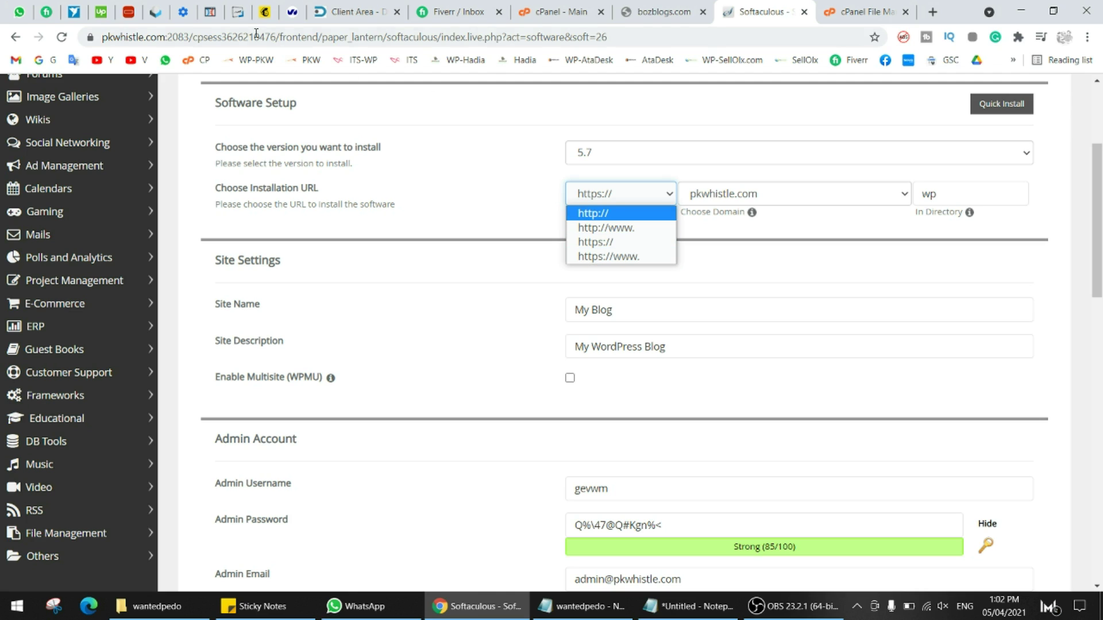
pyautogui.click(163, 37)
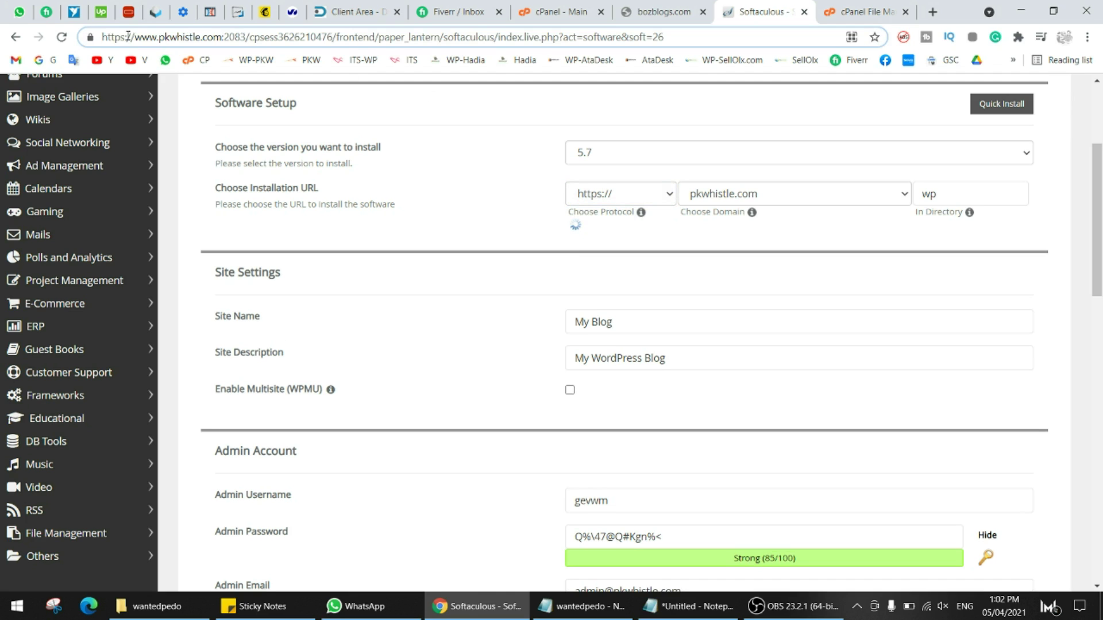
pyautogui.moveTo(133, 36); pyautogui.dragTo(221, 37)
pyautogui.click(727, 286)
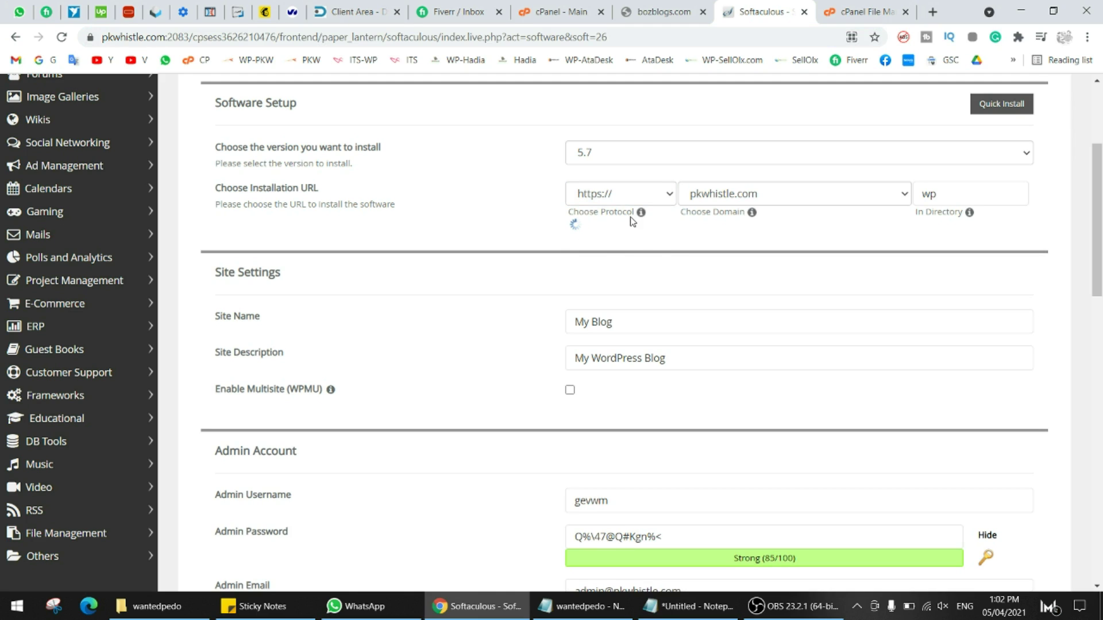
pyautogui.click(632, 190)
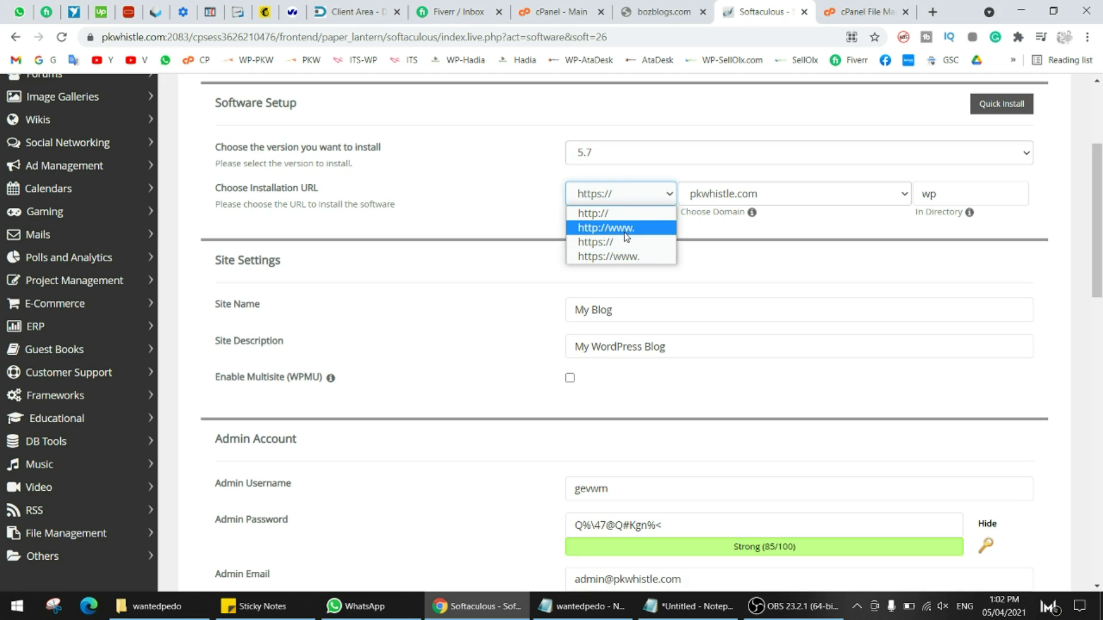
pyautogui.click(613, 242)
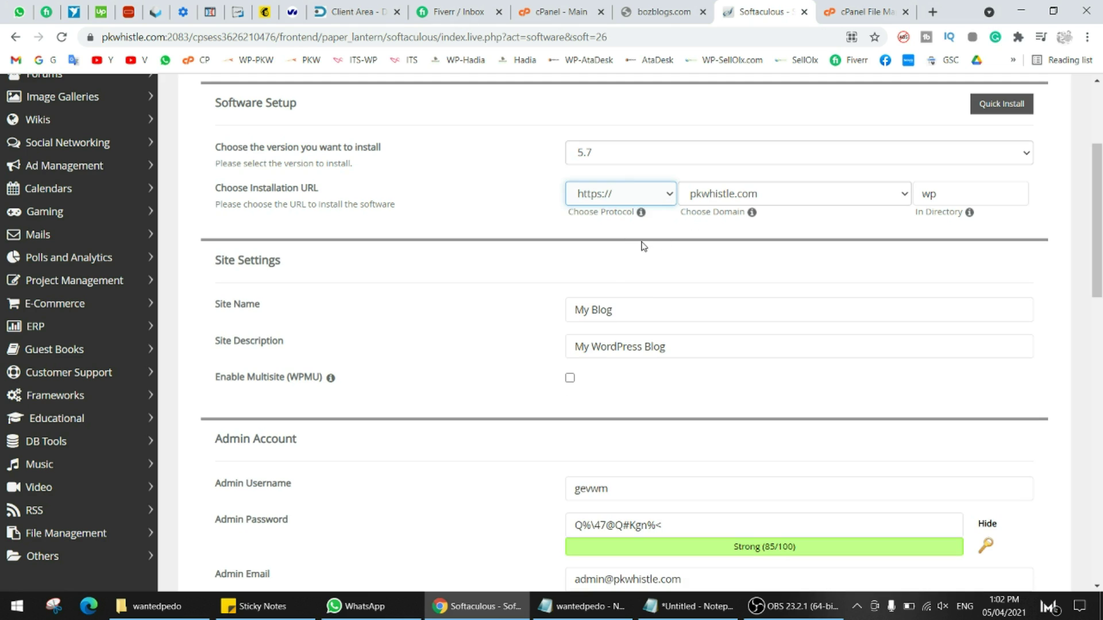
pyautogui.click(618, 201)
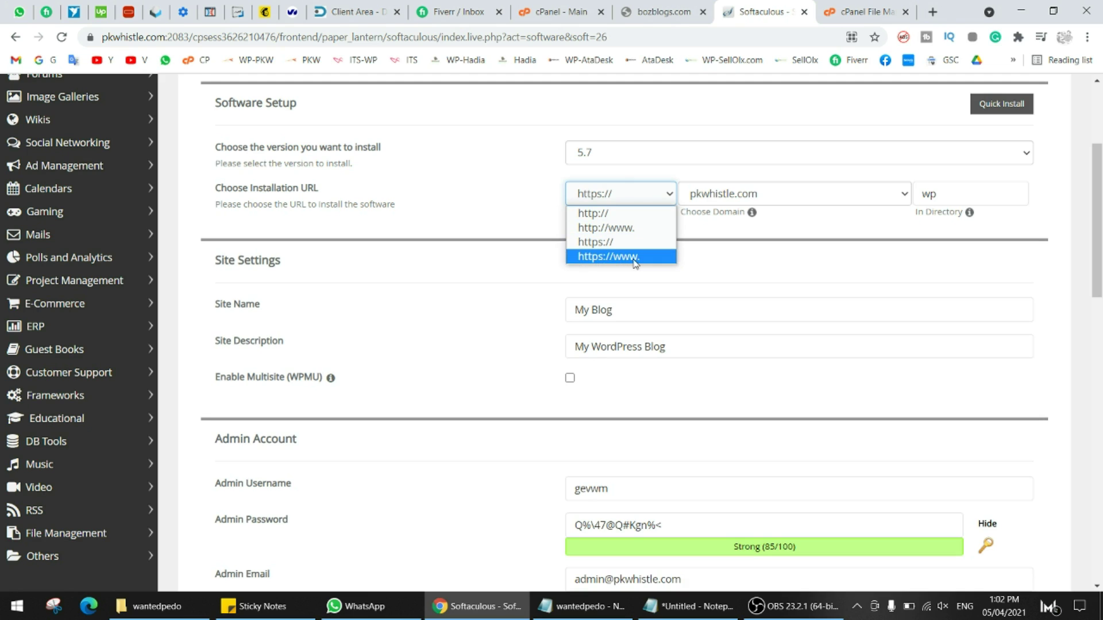
pyautogui.click(612, 242)
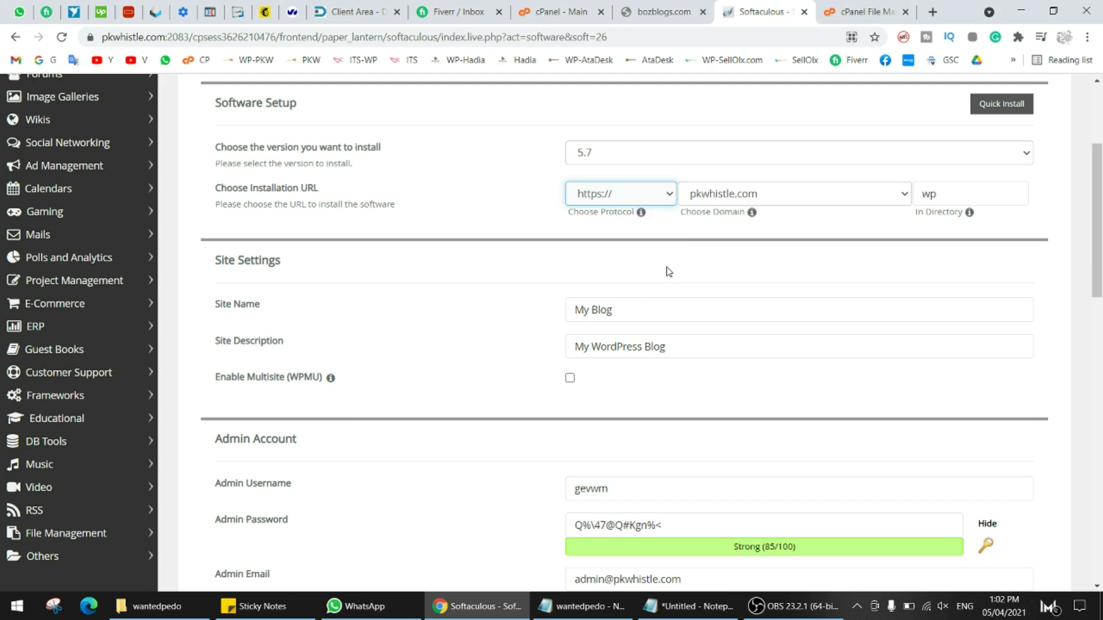
pyautogui.click(812, 199)
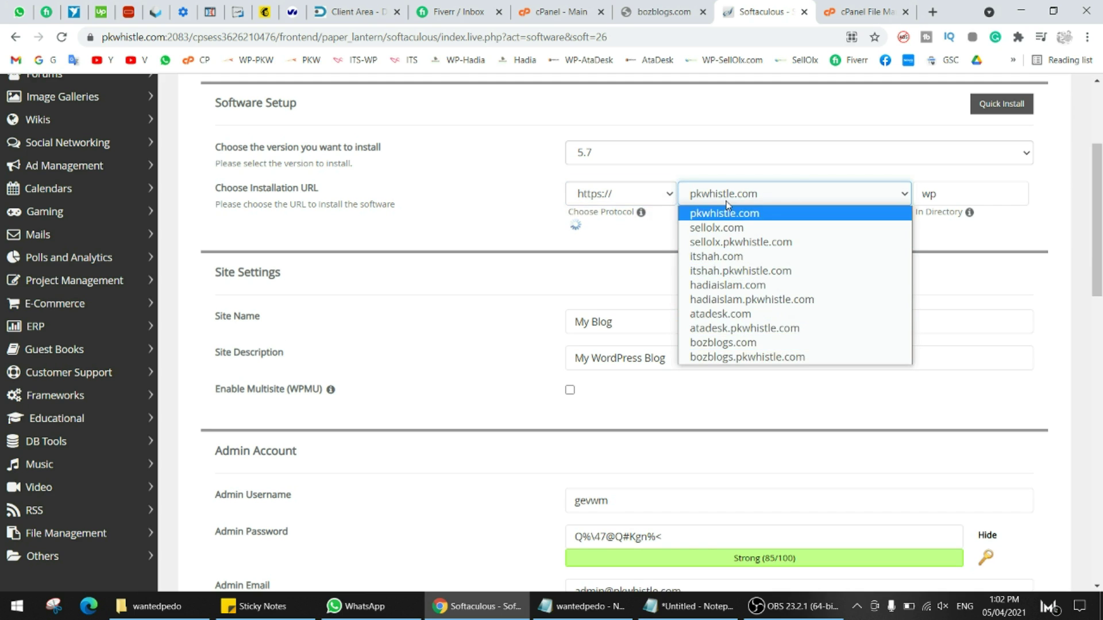
# - Target bozblogs.com with an empty install directory, checking public_html in the File Manager
pyautogui.click(723, 343)
pyautogui.moveTo(942, 195); pyautogui.dragTo(893, 197)
pyautogui.press('BackSpace')
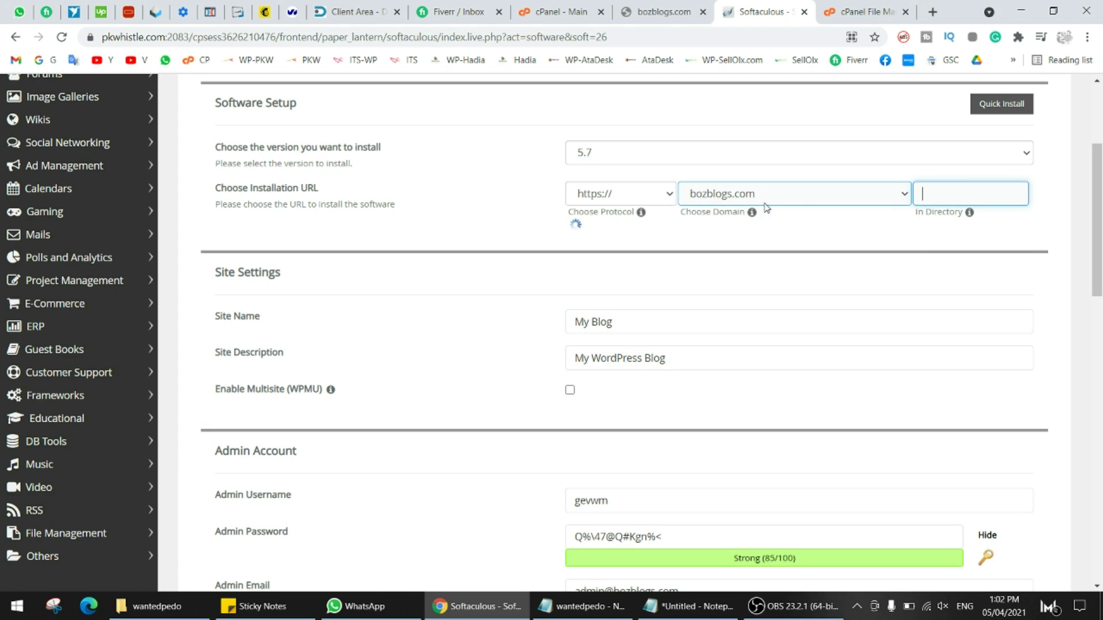
pyautogui.click(883, 6)
pyautogui.click(362, 153)
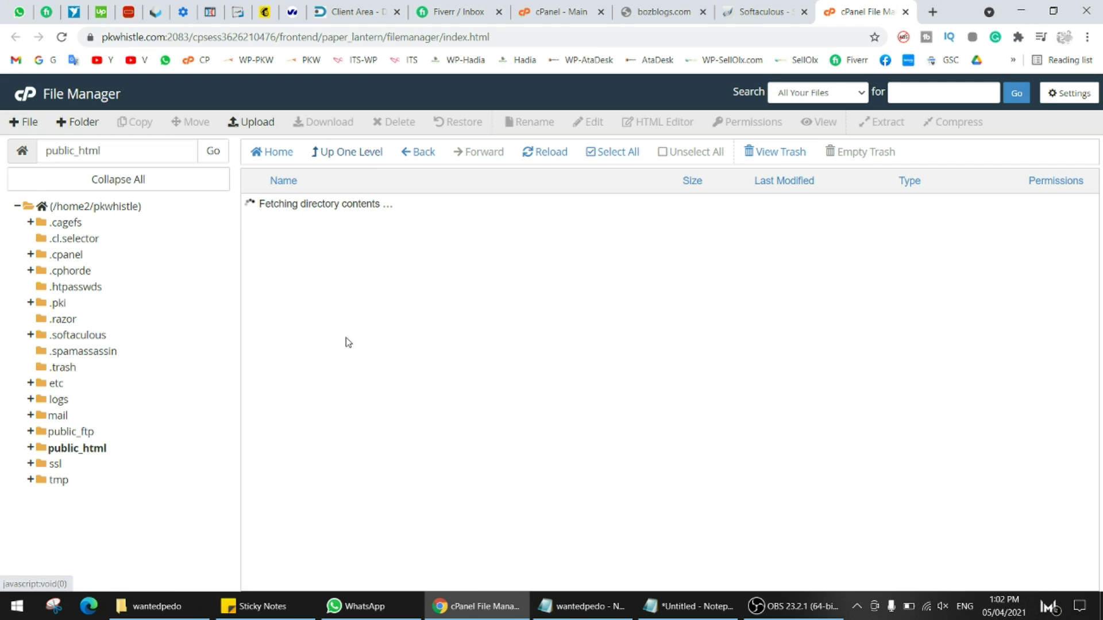
pyautogui.moveTo(281, 267); pyautogui.dragTo(378, 427)
pyautogui.click(764, 11)
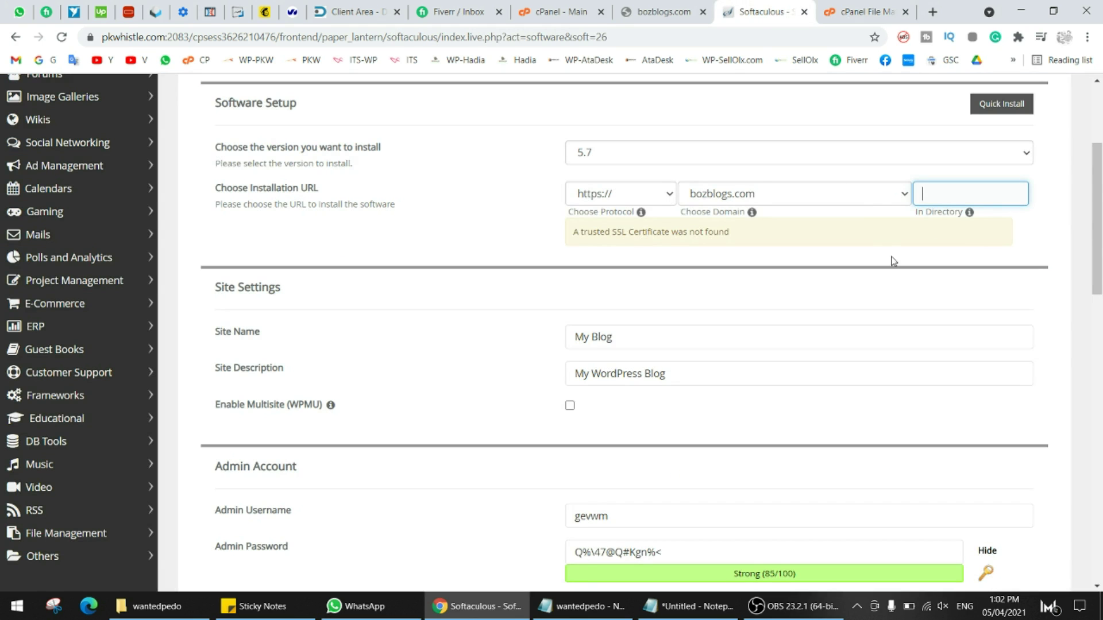
pyautogui.click(749, 247)
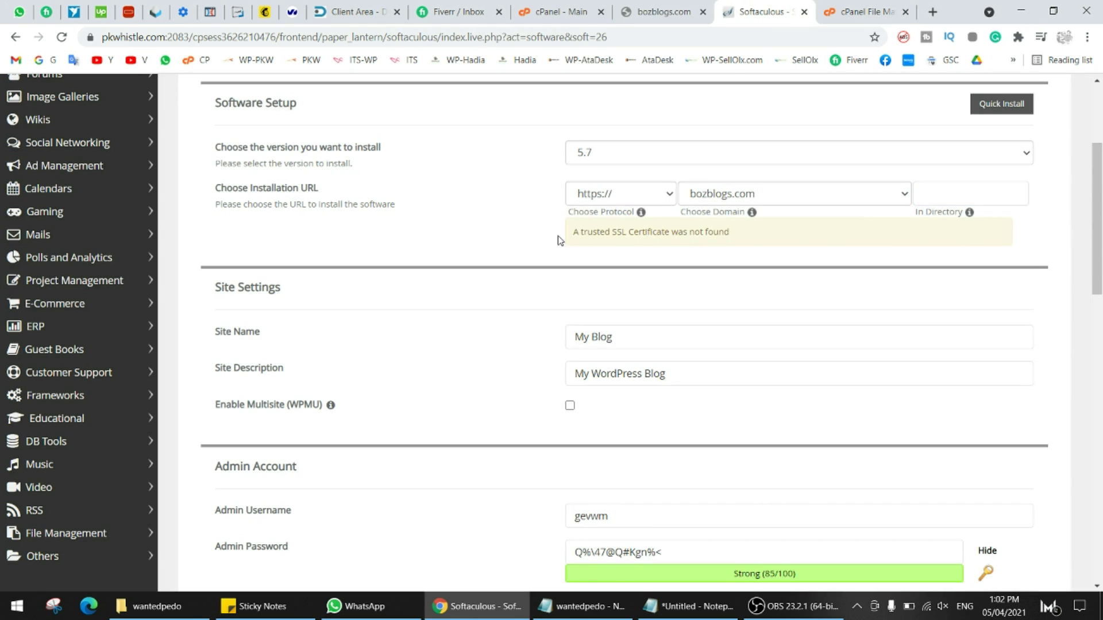
# - Enter 'BozBlogs' as the Site Name and 'admin' as the Admin Username
pyautogui.scroll(-3, 557, 240)
pyautogui.press('Tab')
pyautogui.write('admin')
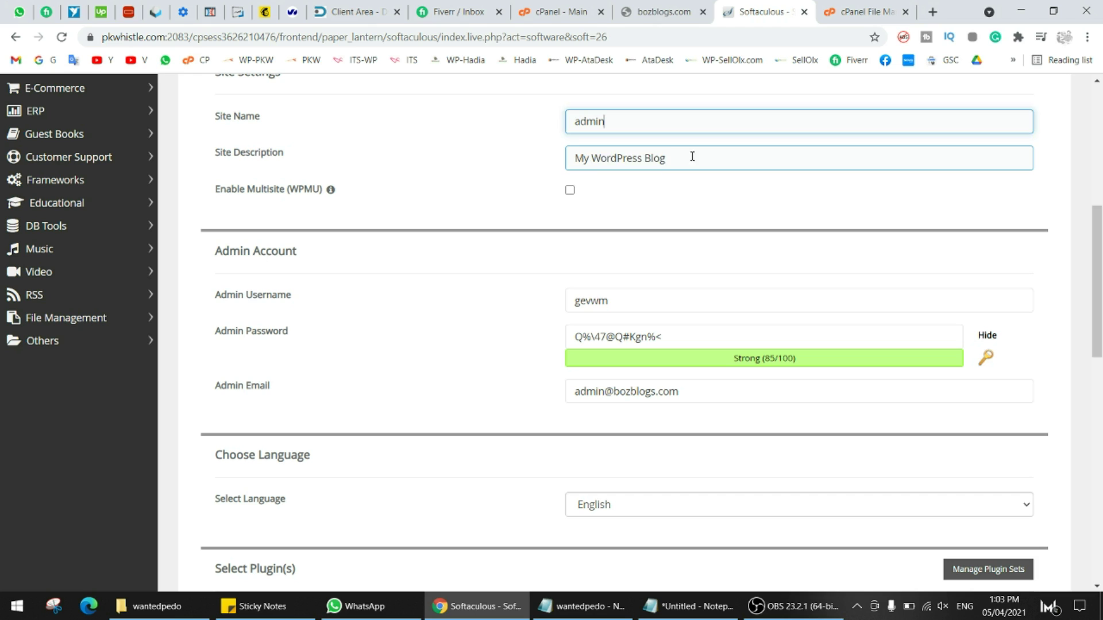
pyautogui.press('Tab')
pyautogui.press('Tab')
pyautogui.press('Tab')
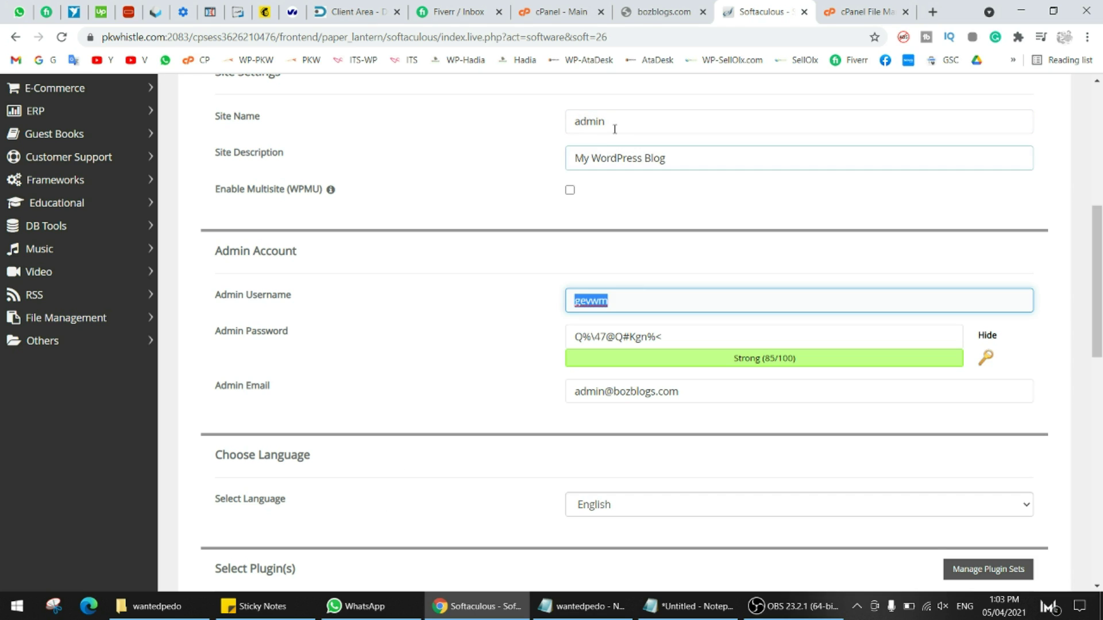
pyautogui.doubleClick(609, 121)
pyautogui.write('BozBlogs')
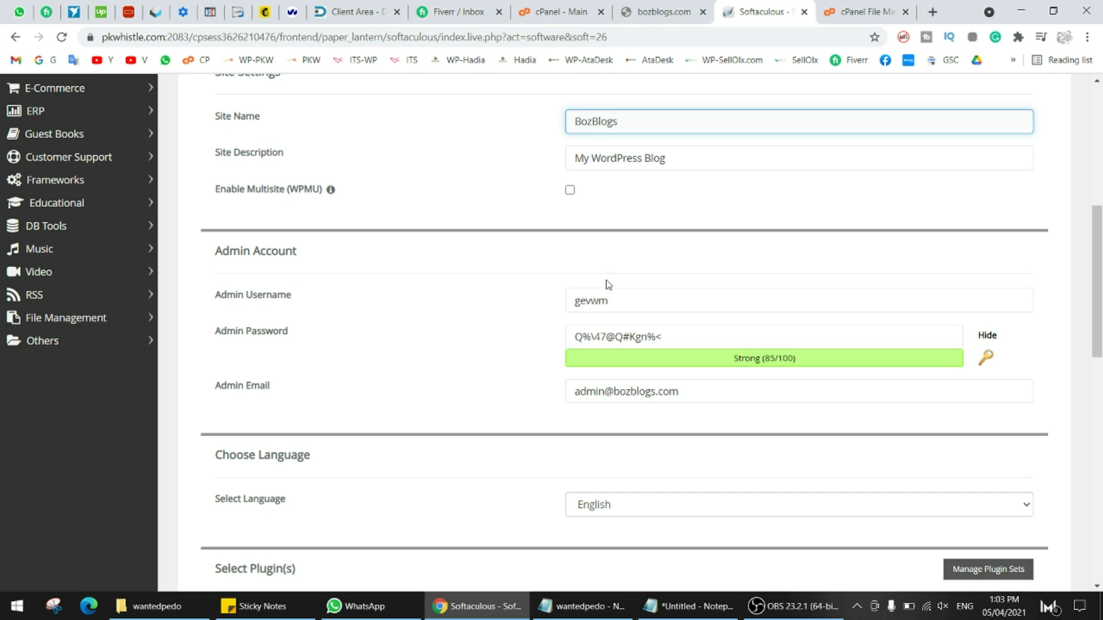
pyautogui.doubleClick(610, 299)
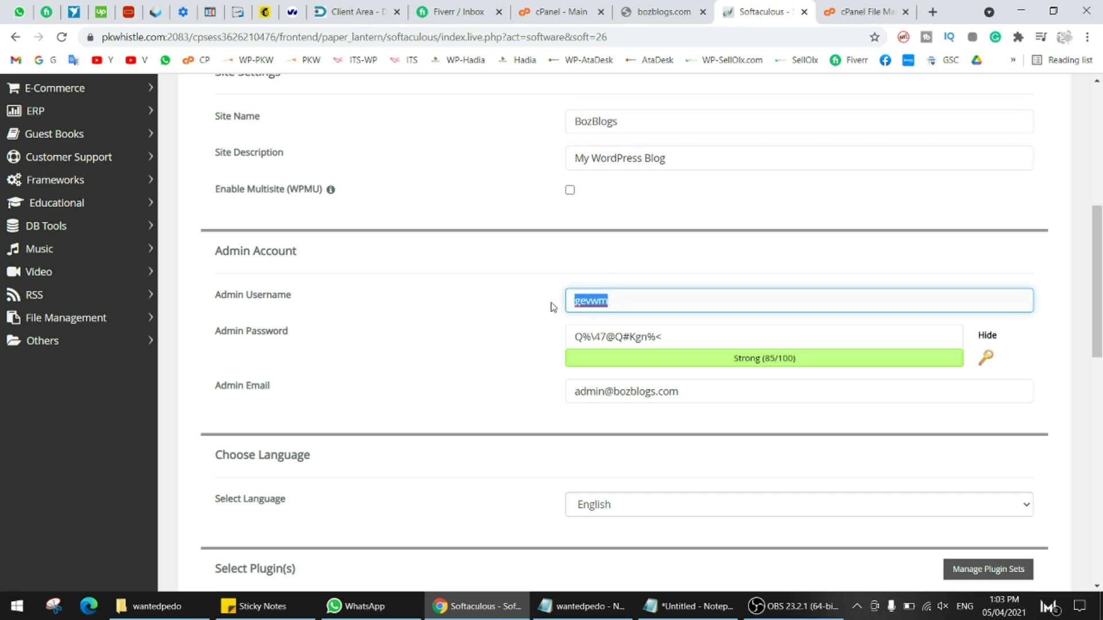
pyautogui.write('admin')
pyautogui.press('Tab')
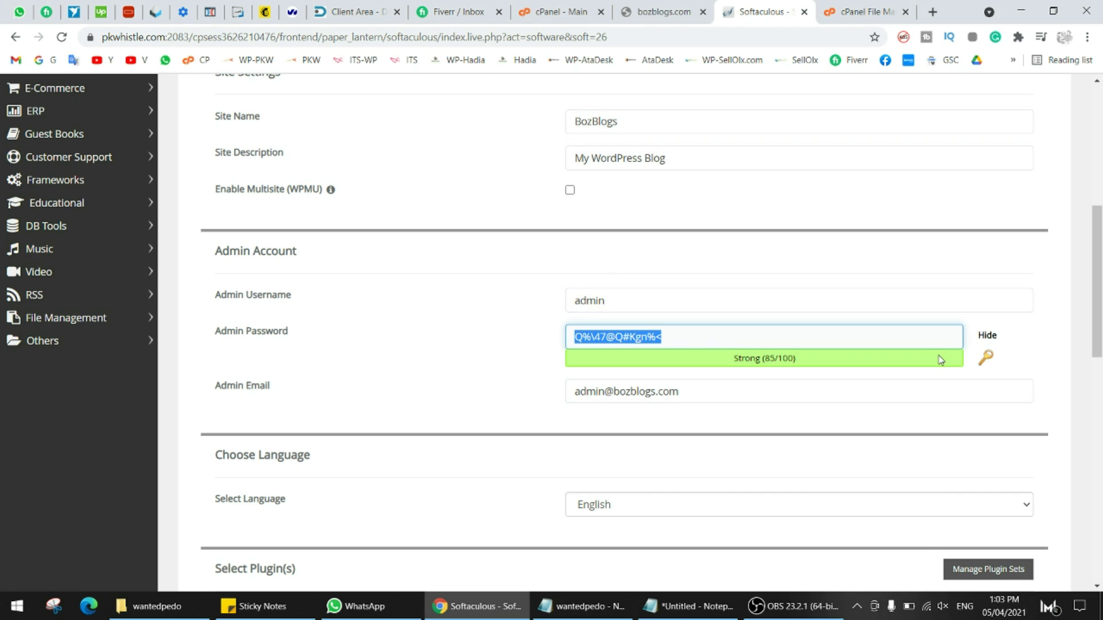
# - Hide the admin password and leave the admin e-mail address unchanged
pyautogui.click(987, 335)
pyautogui.click(812, 337)
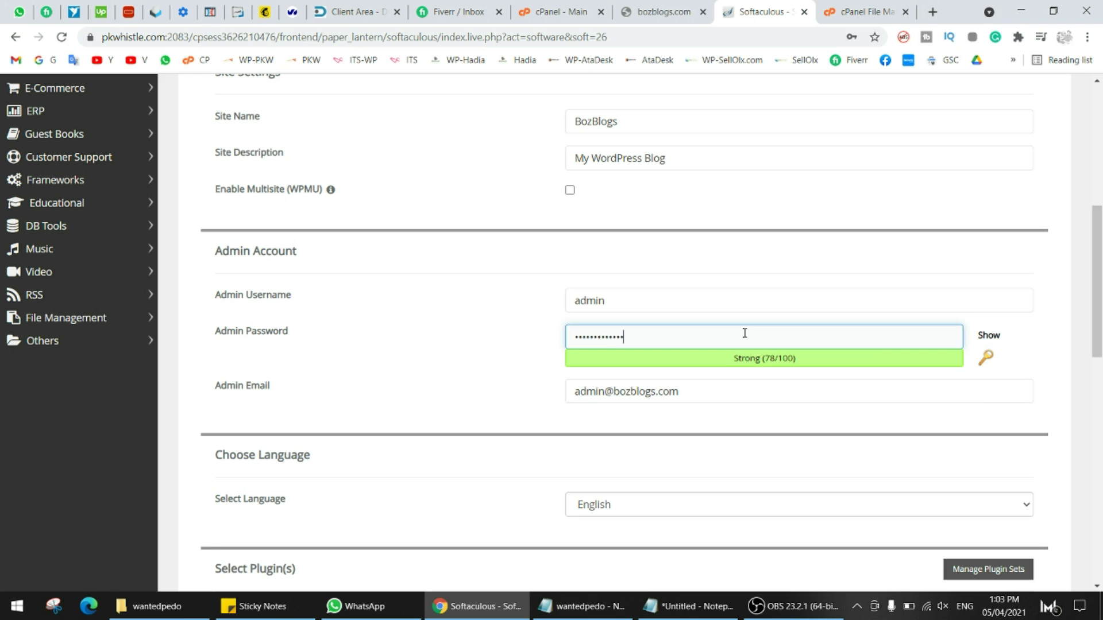
pyautogui.scroll(-2, 708, 336)
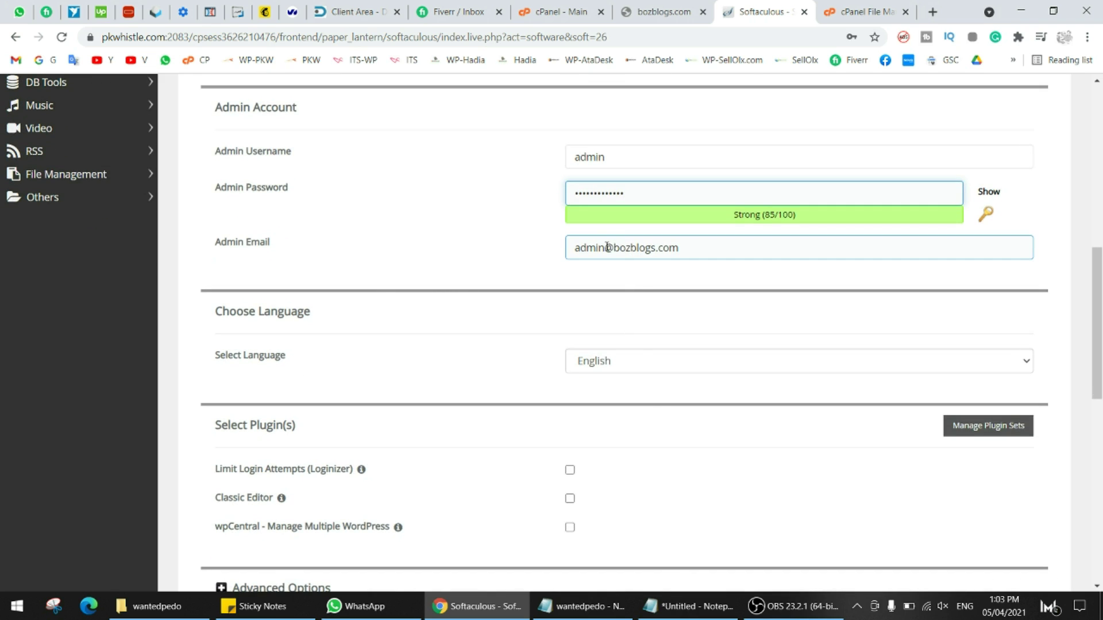
pyautogui.moveTo(575, 248); pyautogui.dragTo(684, 248)
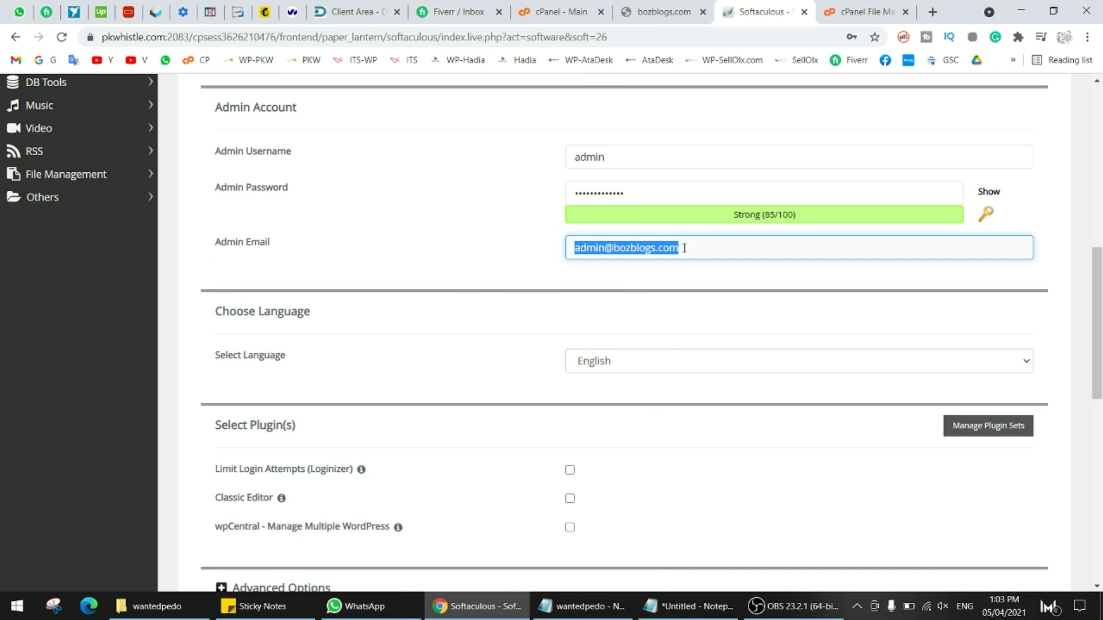
pyautogui.click(514, 271)
pyautogui.scroll(-3, 529, 253)
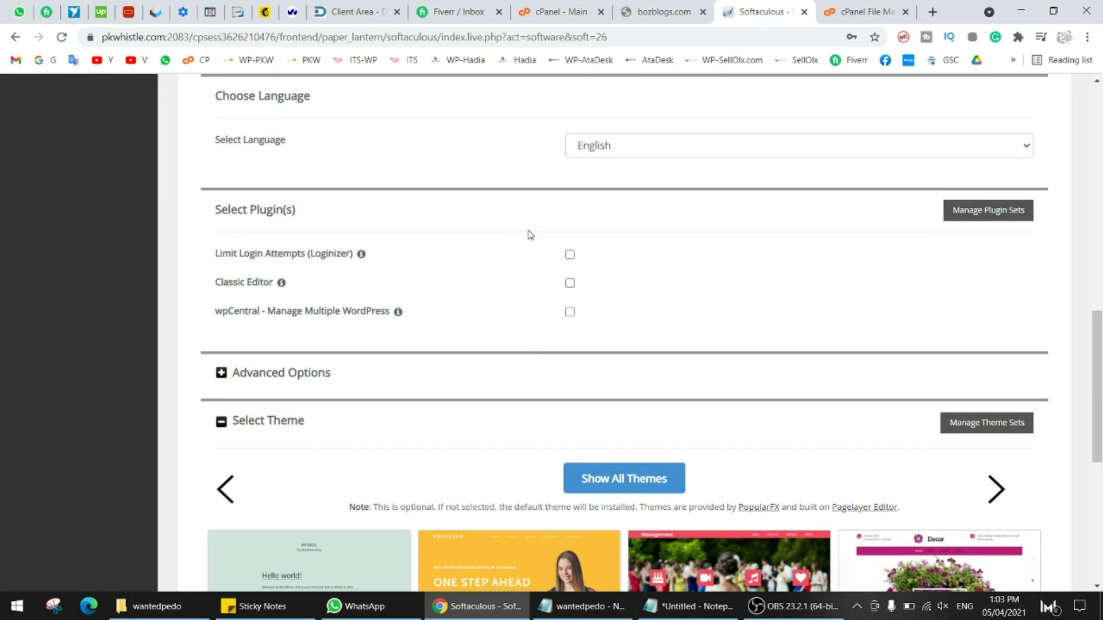
# - Tick the Classic Editor plugin and set the database name to bozblog under Advanced Options
pyautogui.click(569, 283)
pyautogui.scroll(-2, 566, 280)
pyautogui.click(618, 241)
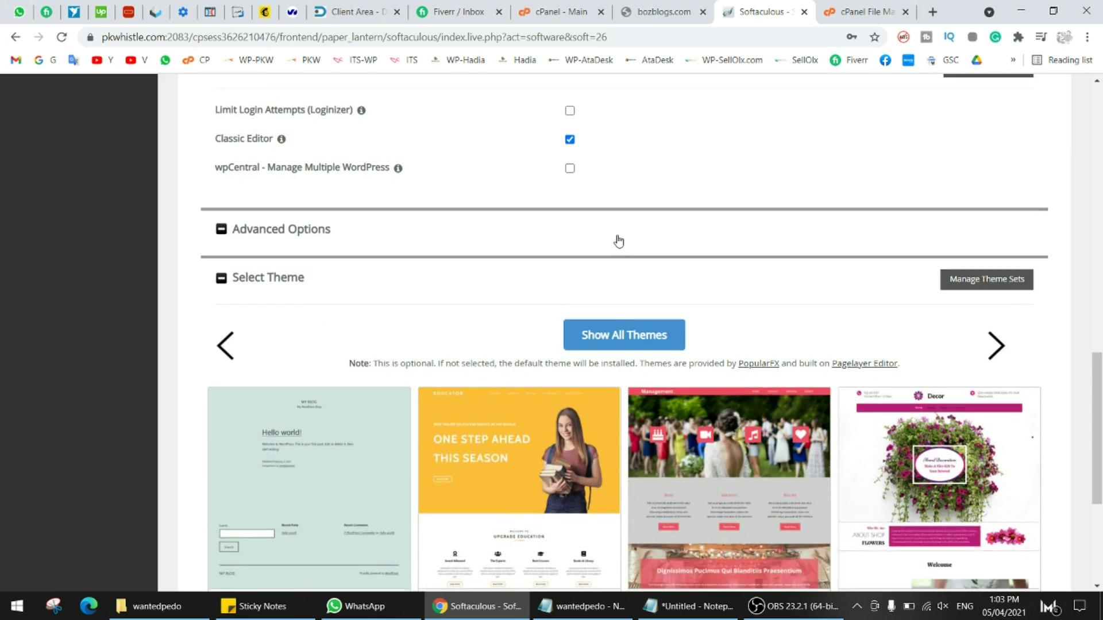
pyautogui.moveTo(681, 279); pyautogui.dragTo(614, 277)
pyautogui.write('boz')
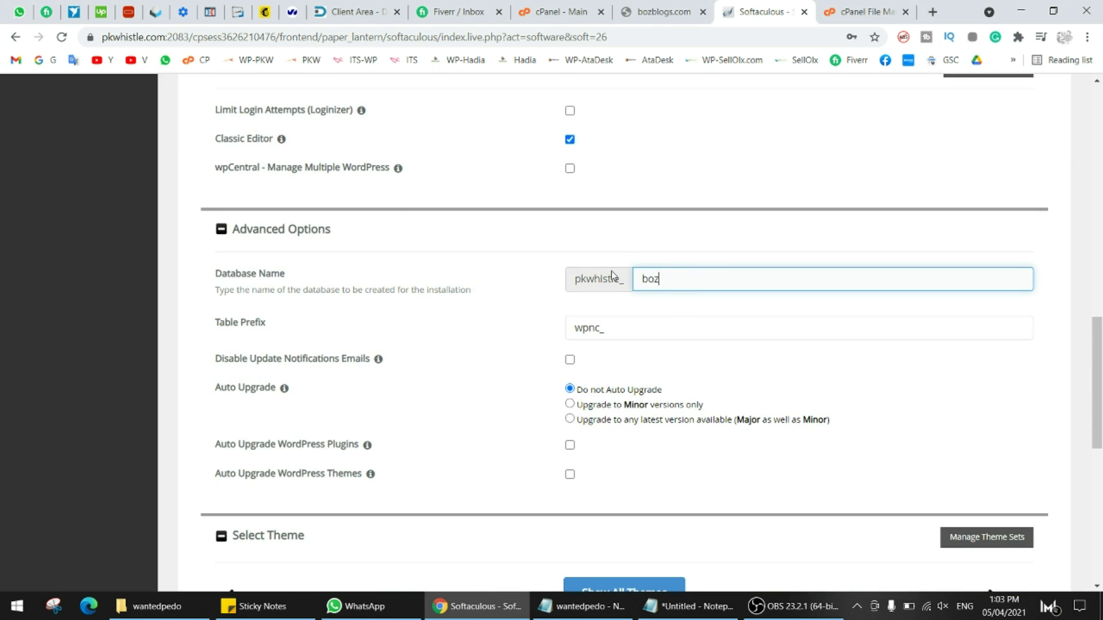
pyautogui.write('blog')
pyautogui.doubleClick(655, 279)
# - Run the WordPress installation on bozblogs.com
pyautogui.scroll(-3, 641, 289)
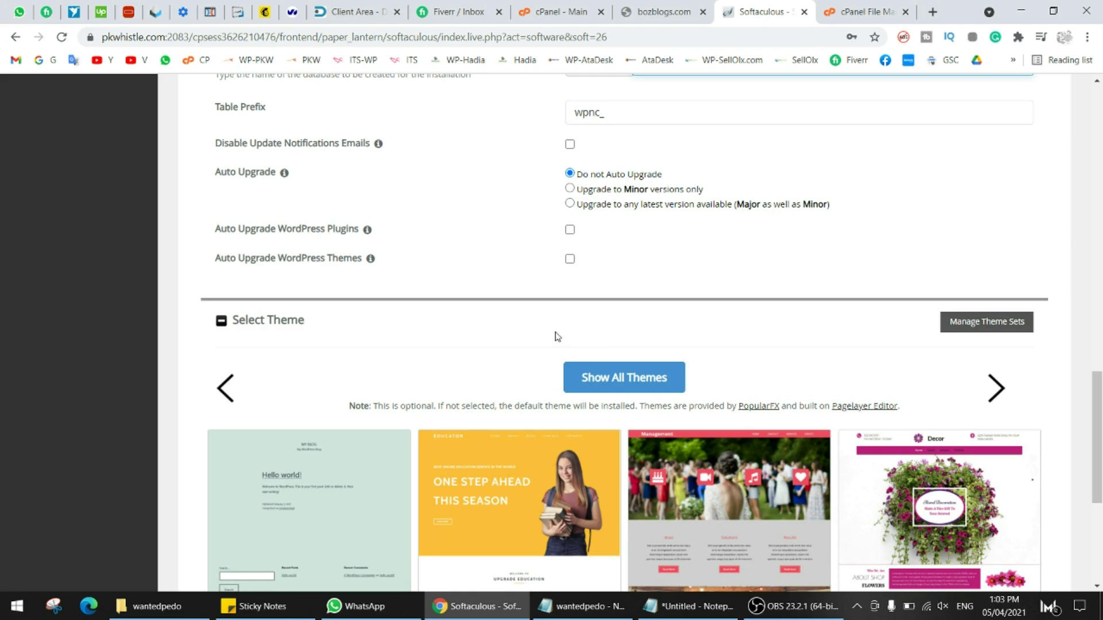
pyautogui.scroll(-2, 593, 321)
pyautogui.scroll(-2, 560, 292)
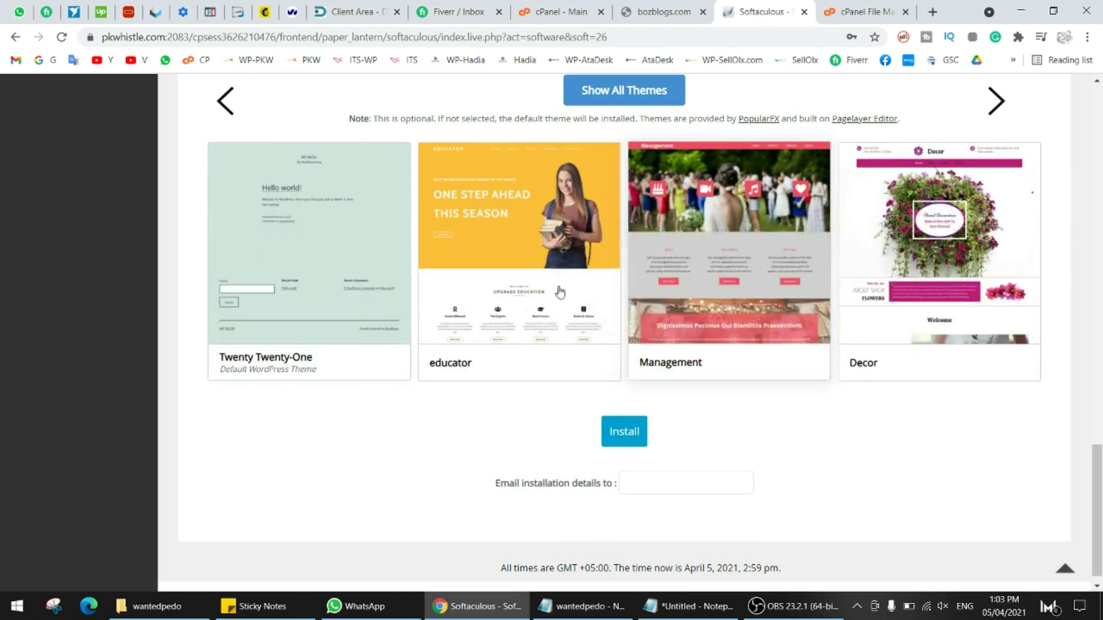
pyautogui.click(629, 440)
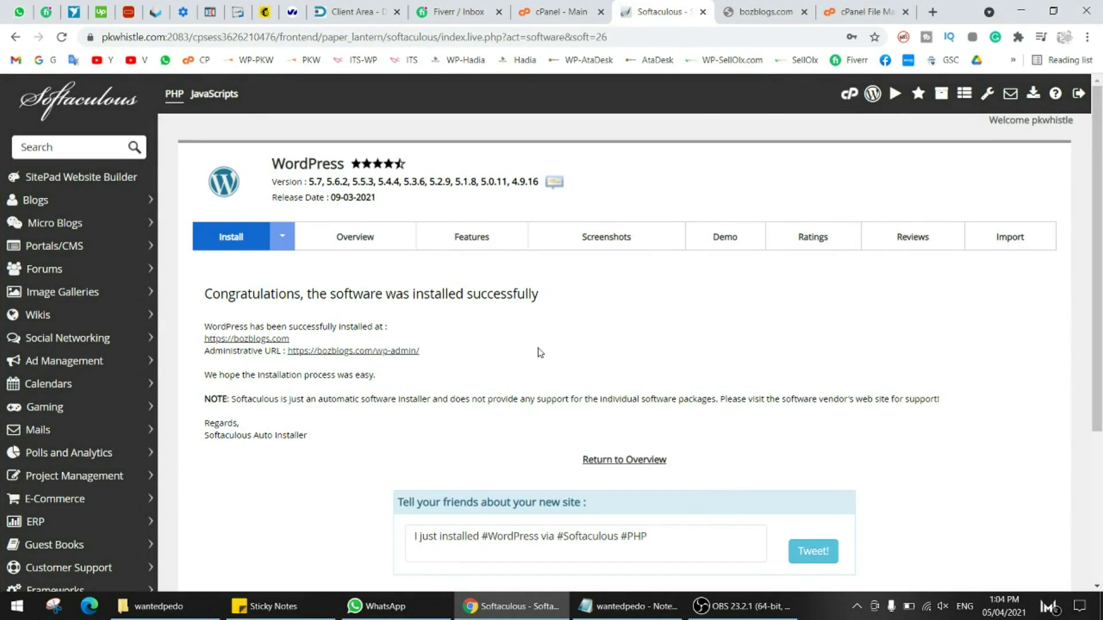
pyautogui.click(758, 7)
pyautogui.click(804, 12)
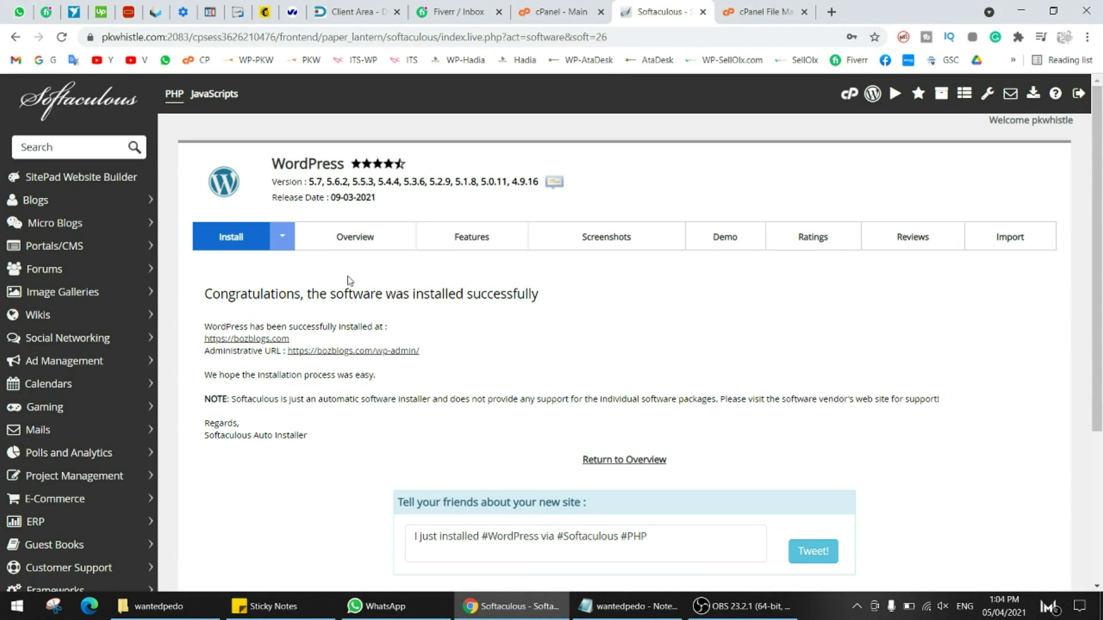
pyautogui.click(247, 338)
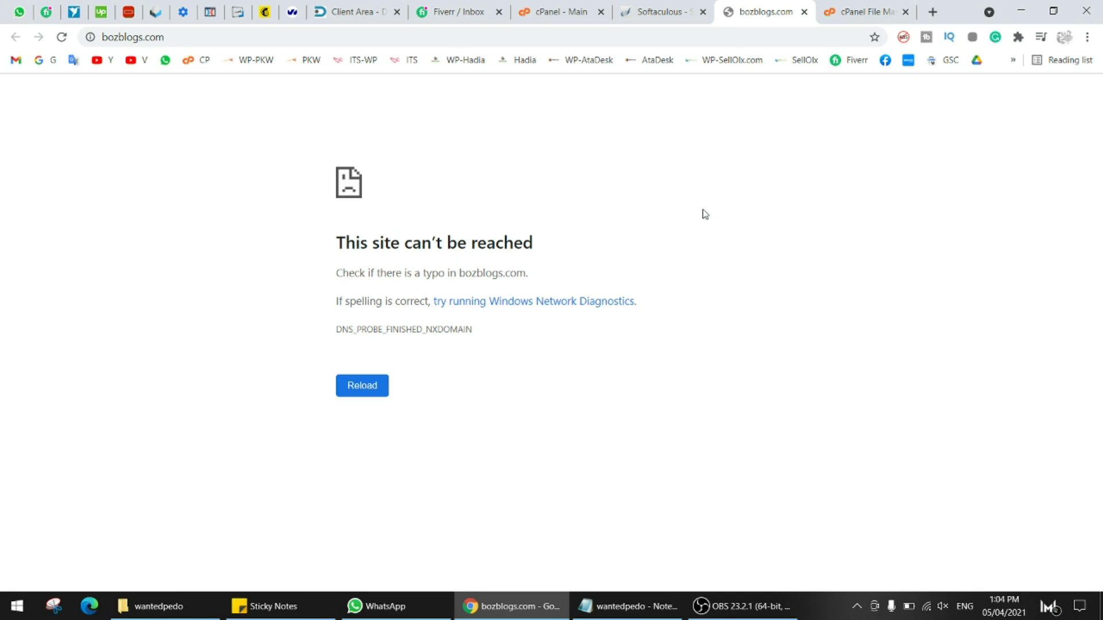
pyautogui.press('F5')
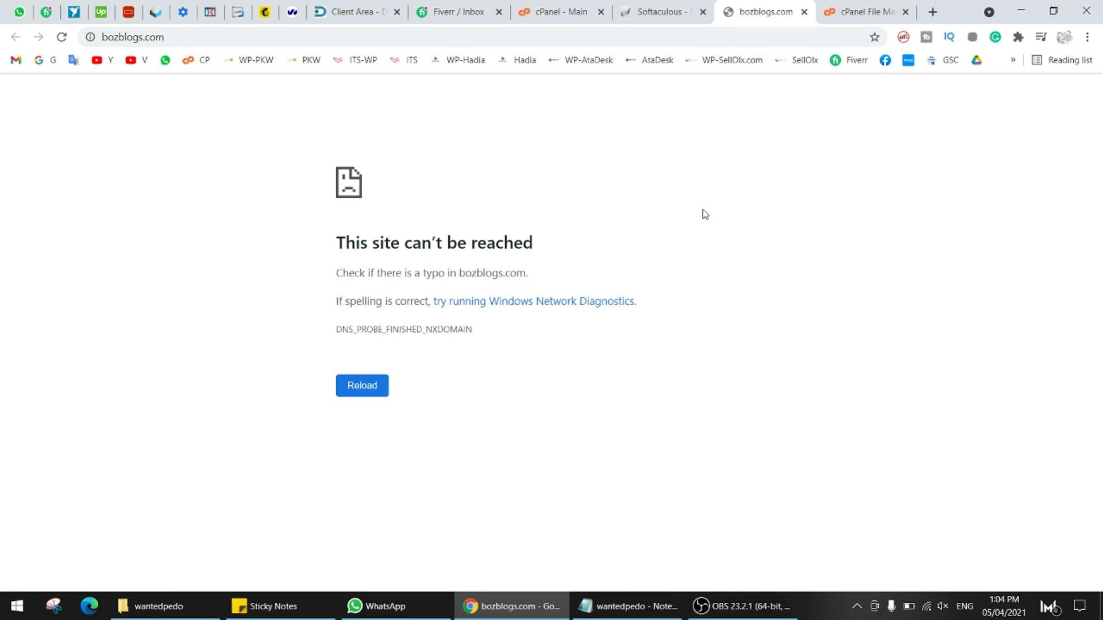